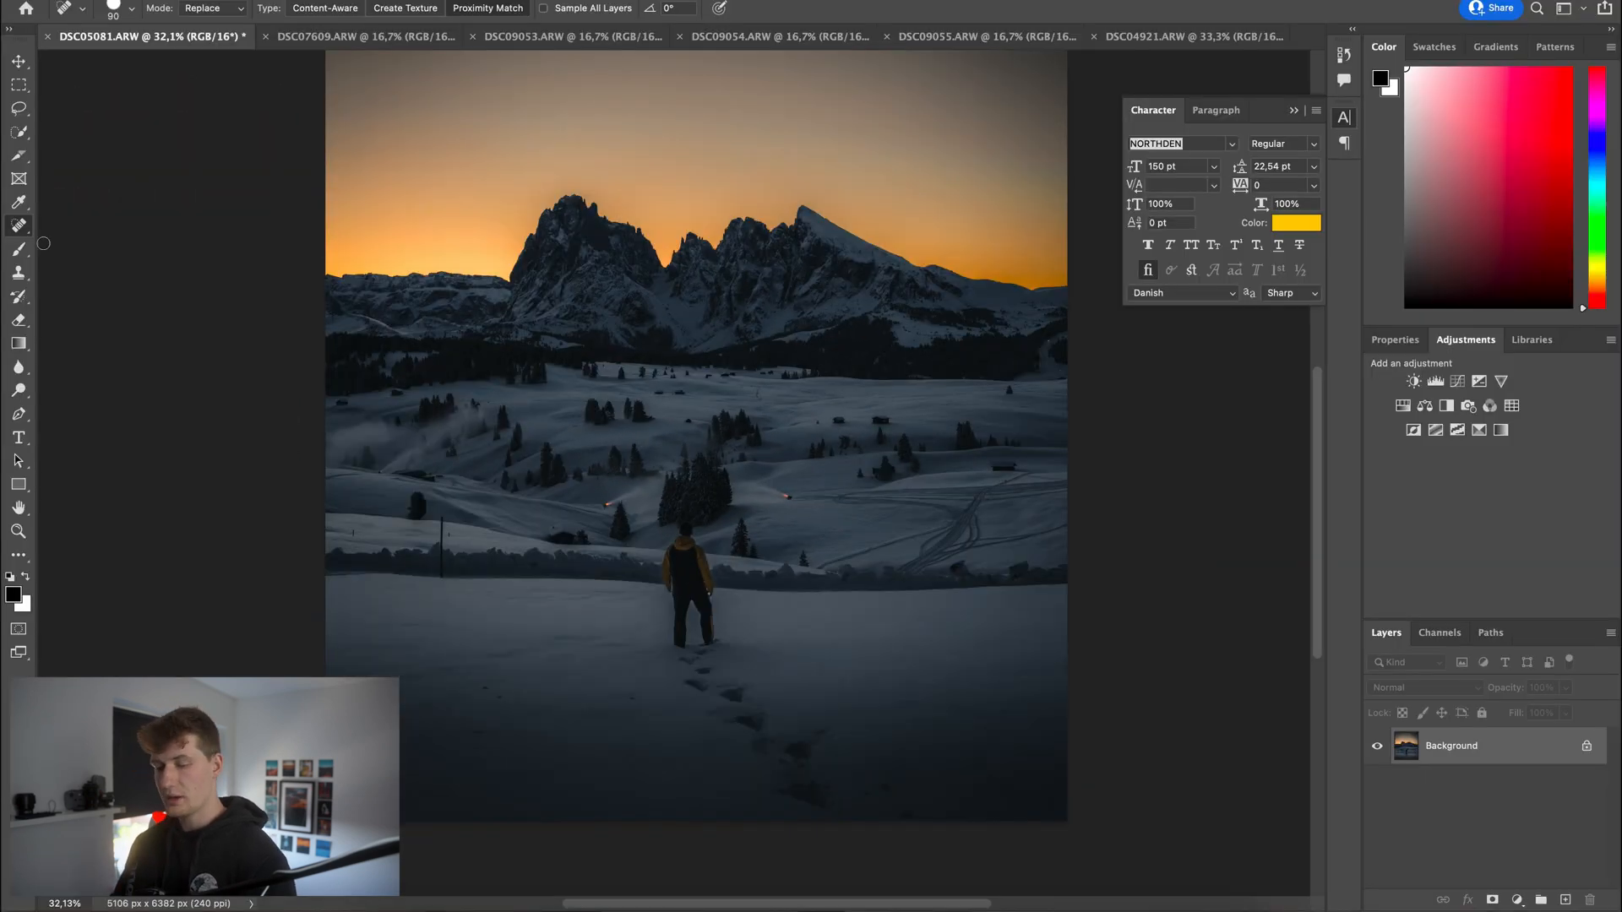
Step: Try to remove the tall dark pole standing in the snow with the Spot Healing Brush Tool
click(21, 230)
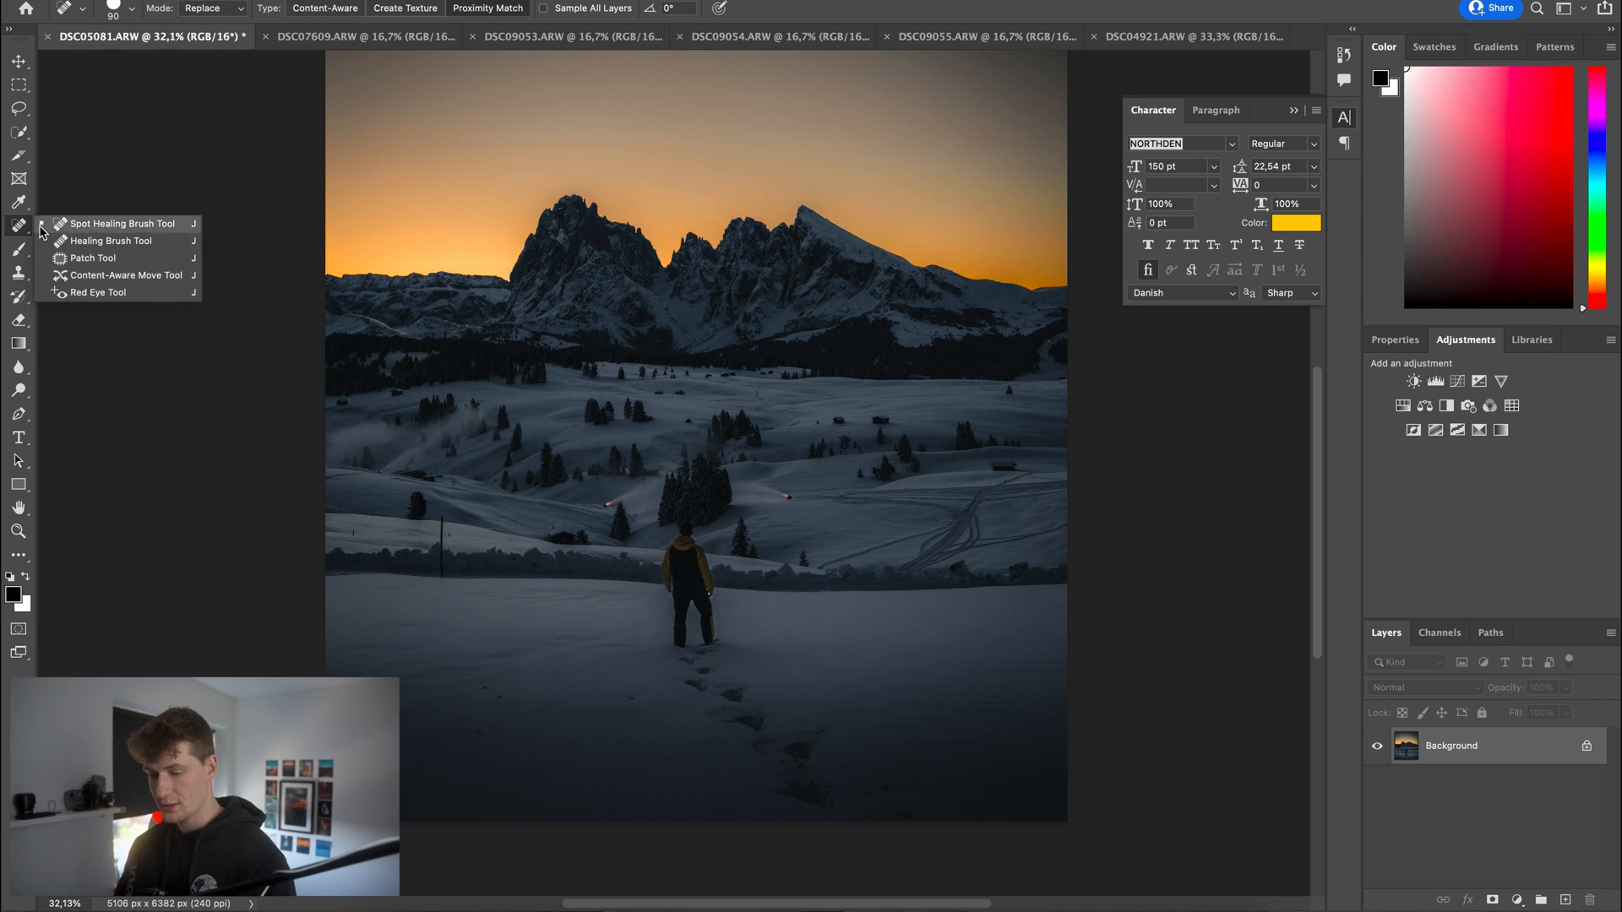
click(95, 226)
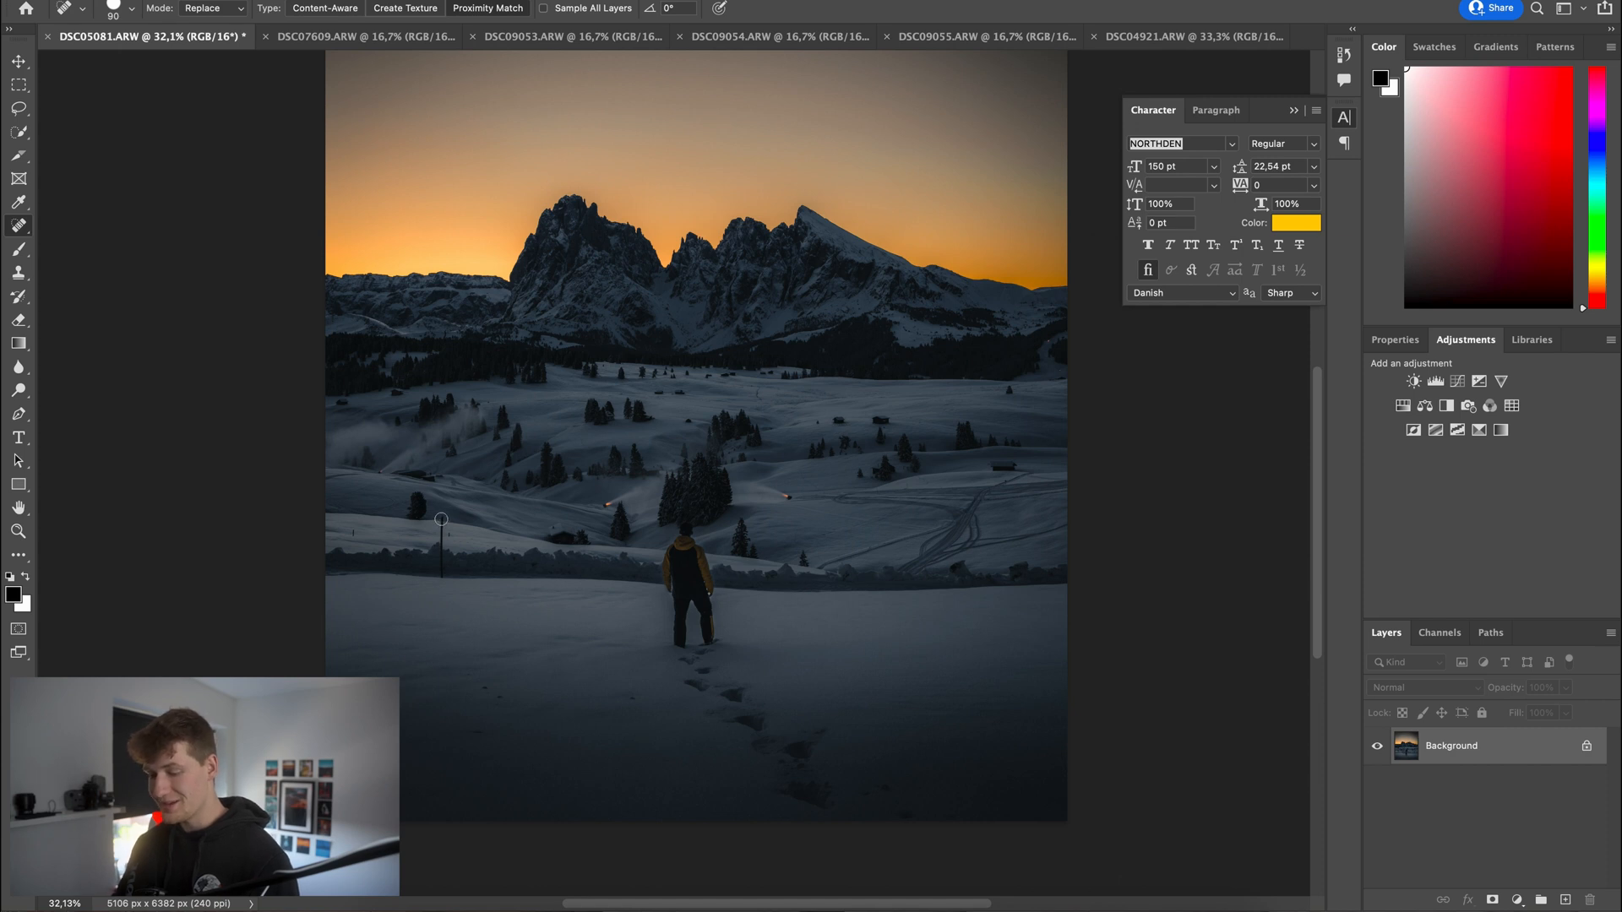
drag(441, 515, 441, 575)
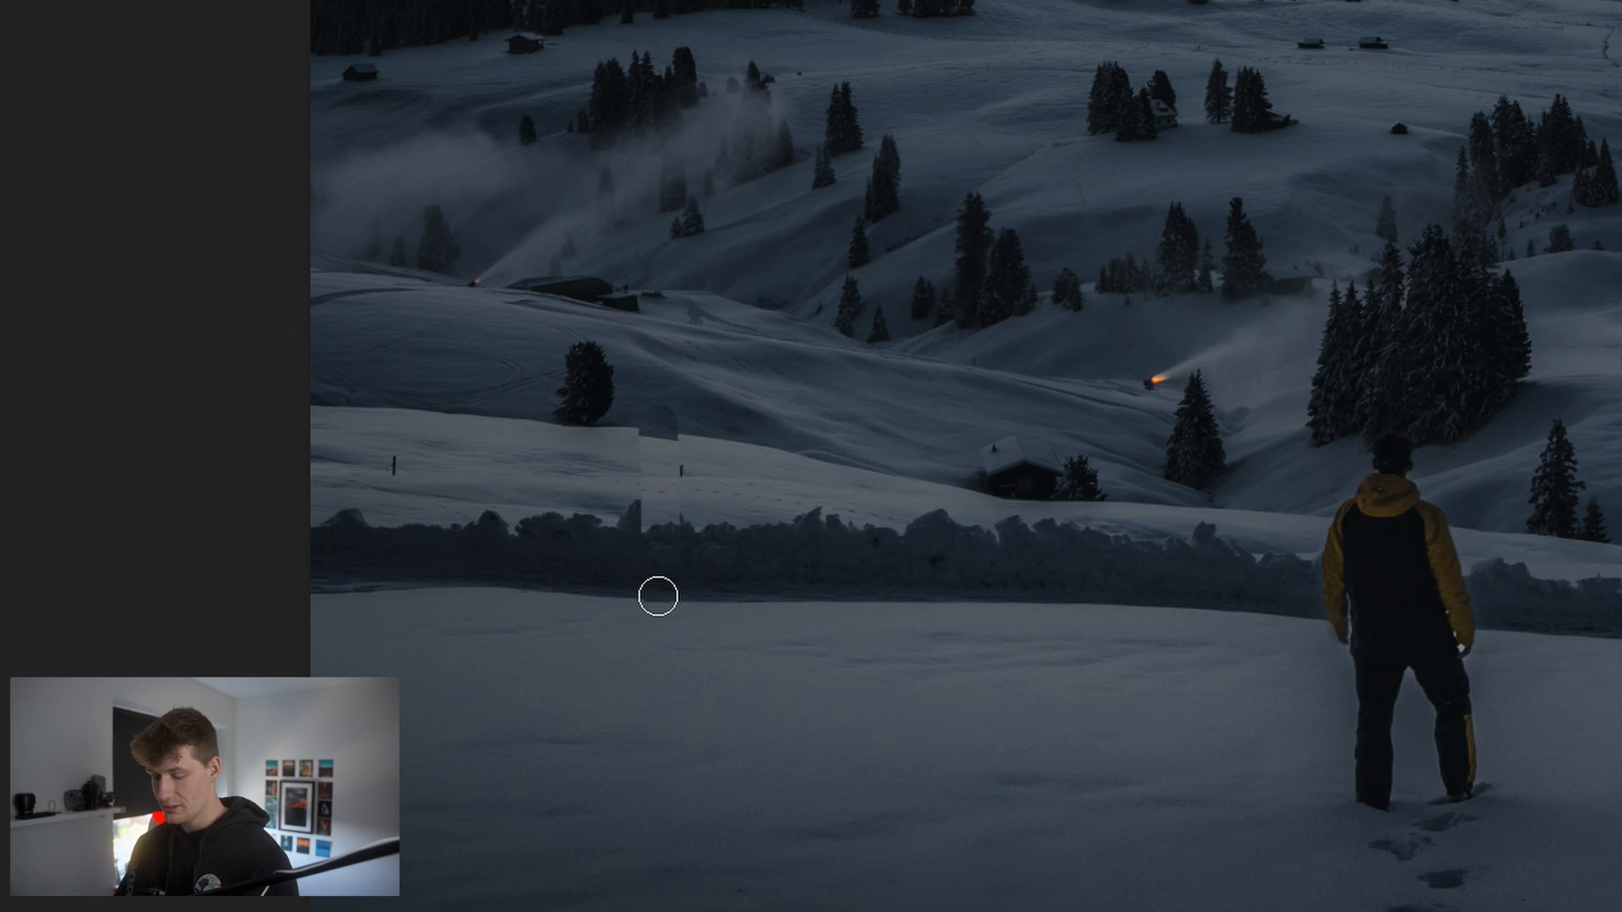
mouse_move(659, 418)
mouse_down()
mouse_move(659, 579)
mouse_move(661, 437)
mouse_up()
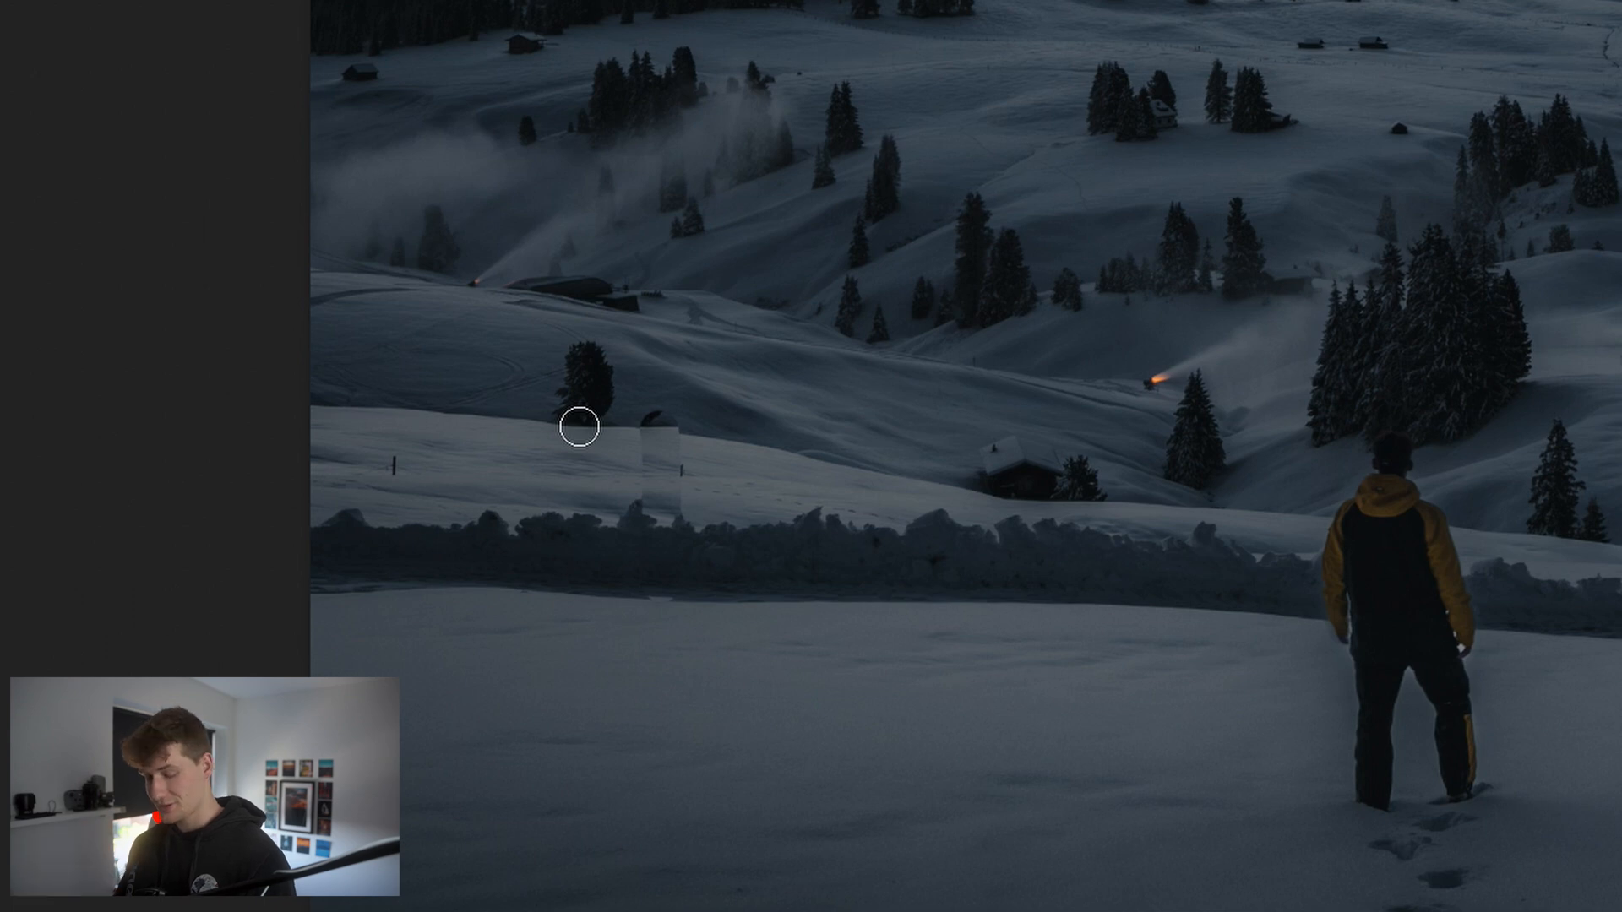
key(ctrl+z)
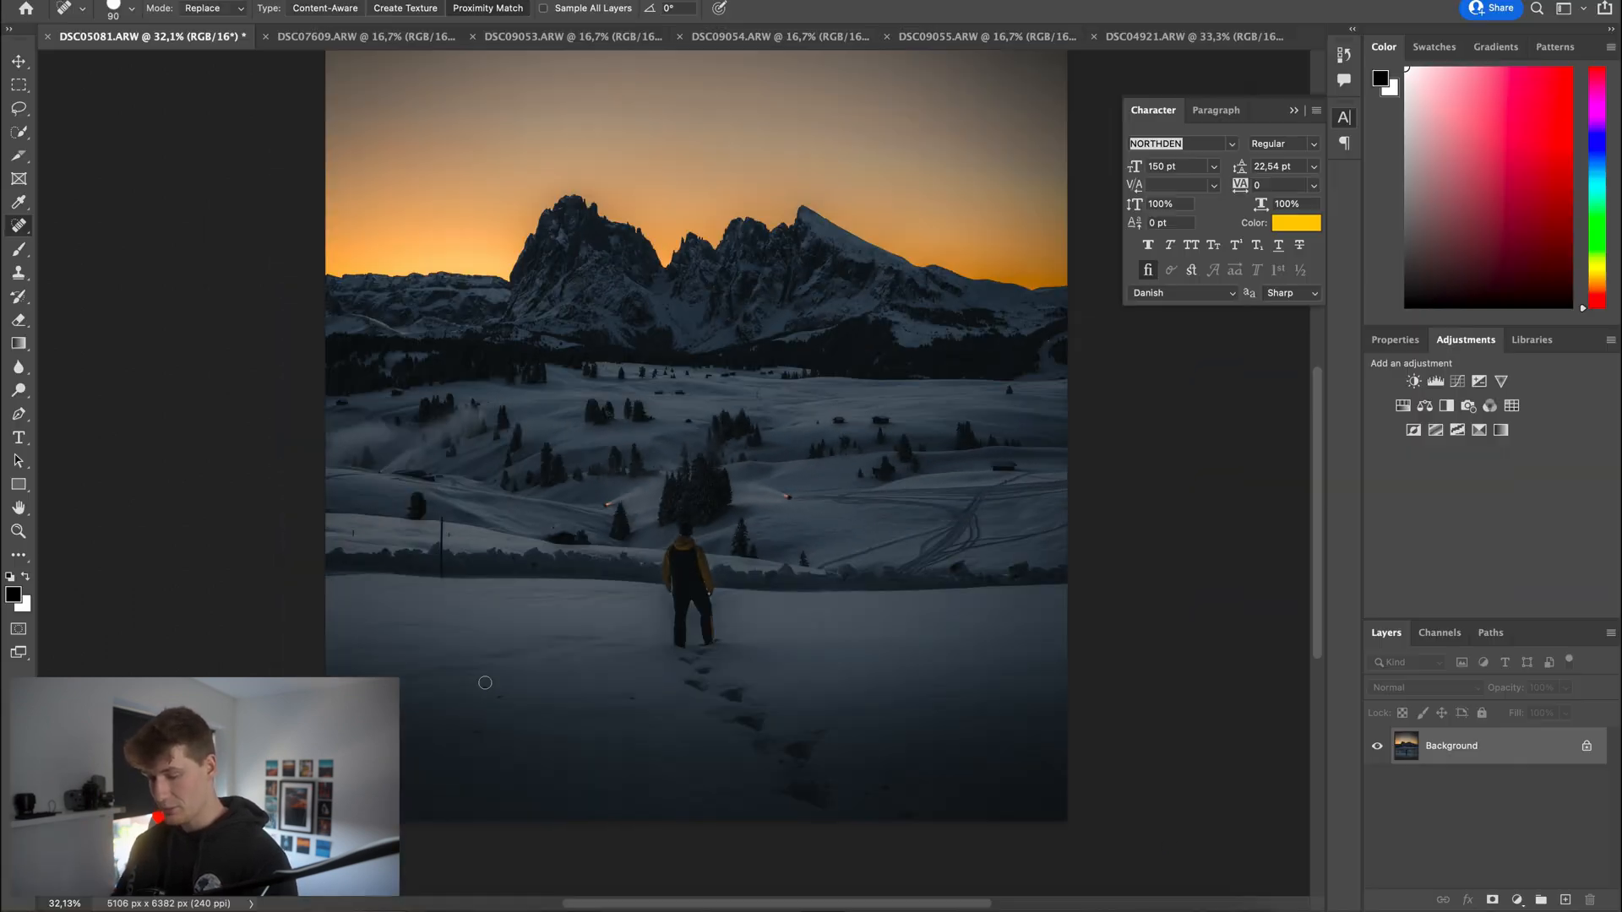
Step: Remove the small dark spots from the foreground snow beside the footprints with the Spot Healing Brush Tool
scroll(482, 676, up, 3)
scroll(482, 680, down, 5)
scroll(640, 417, up, 4)
scroll(640, 416, up, 2)
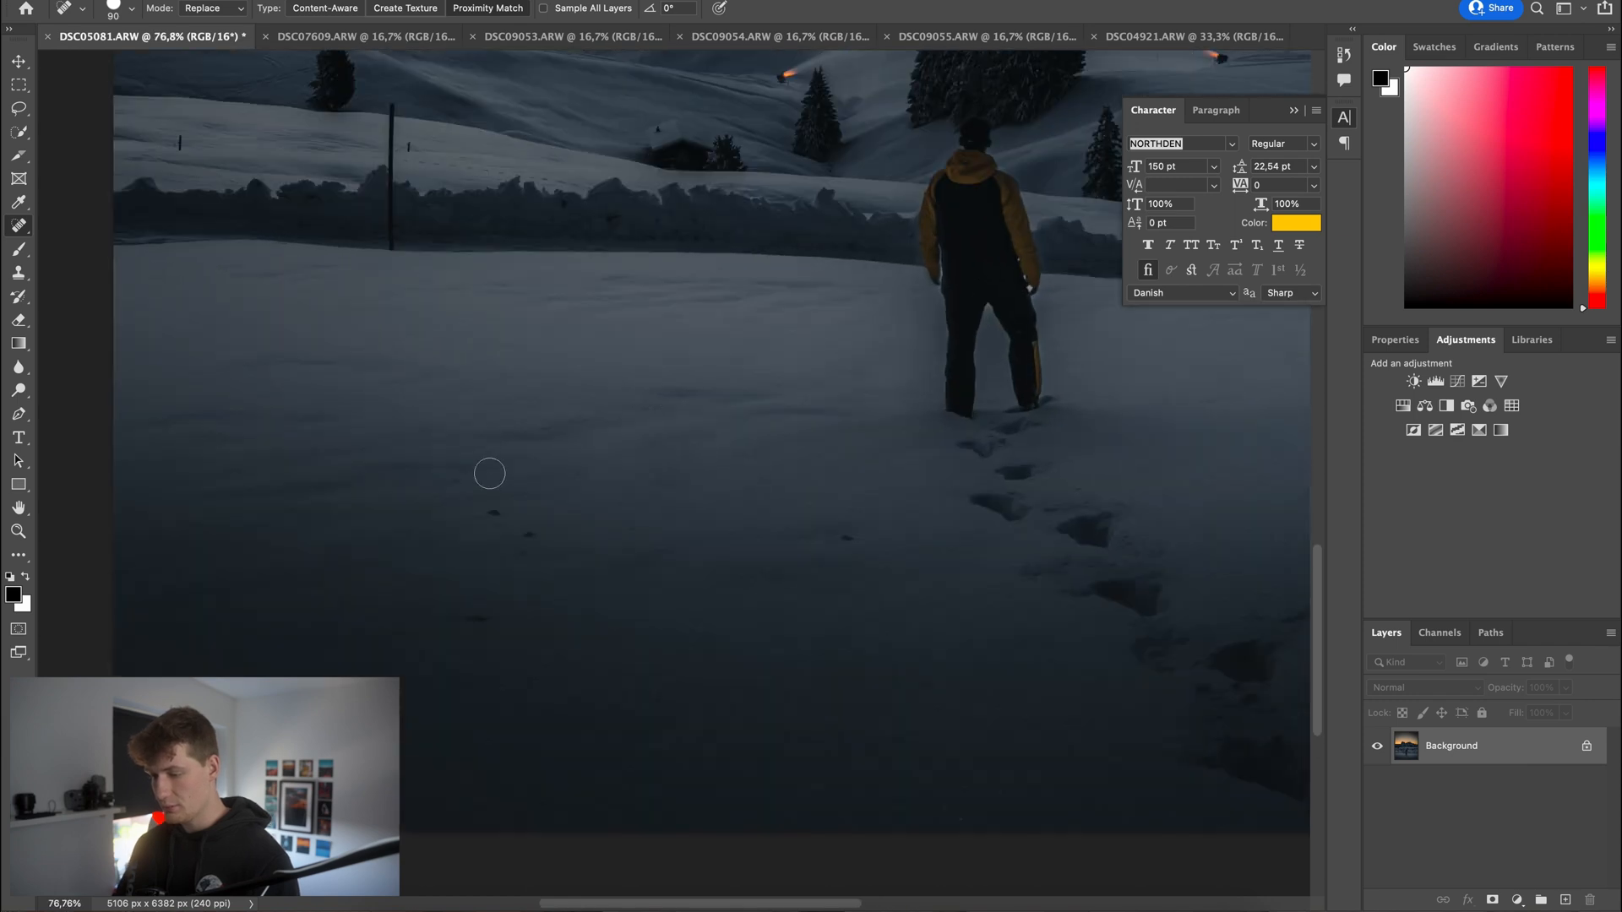
click(529, 534)
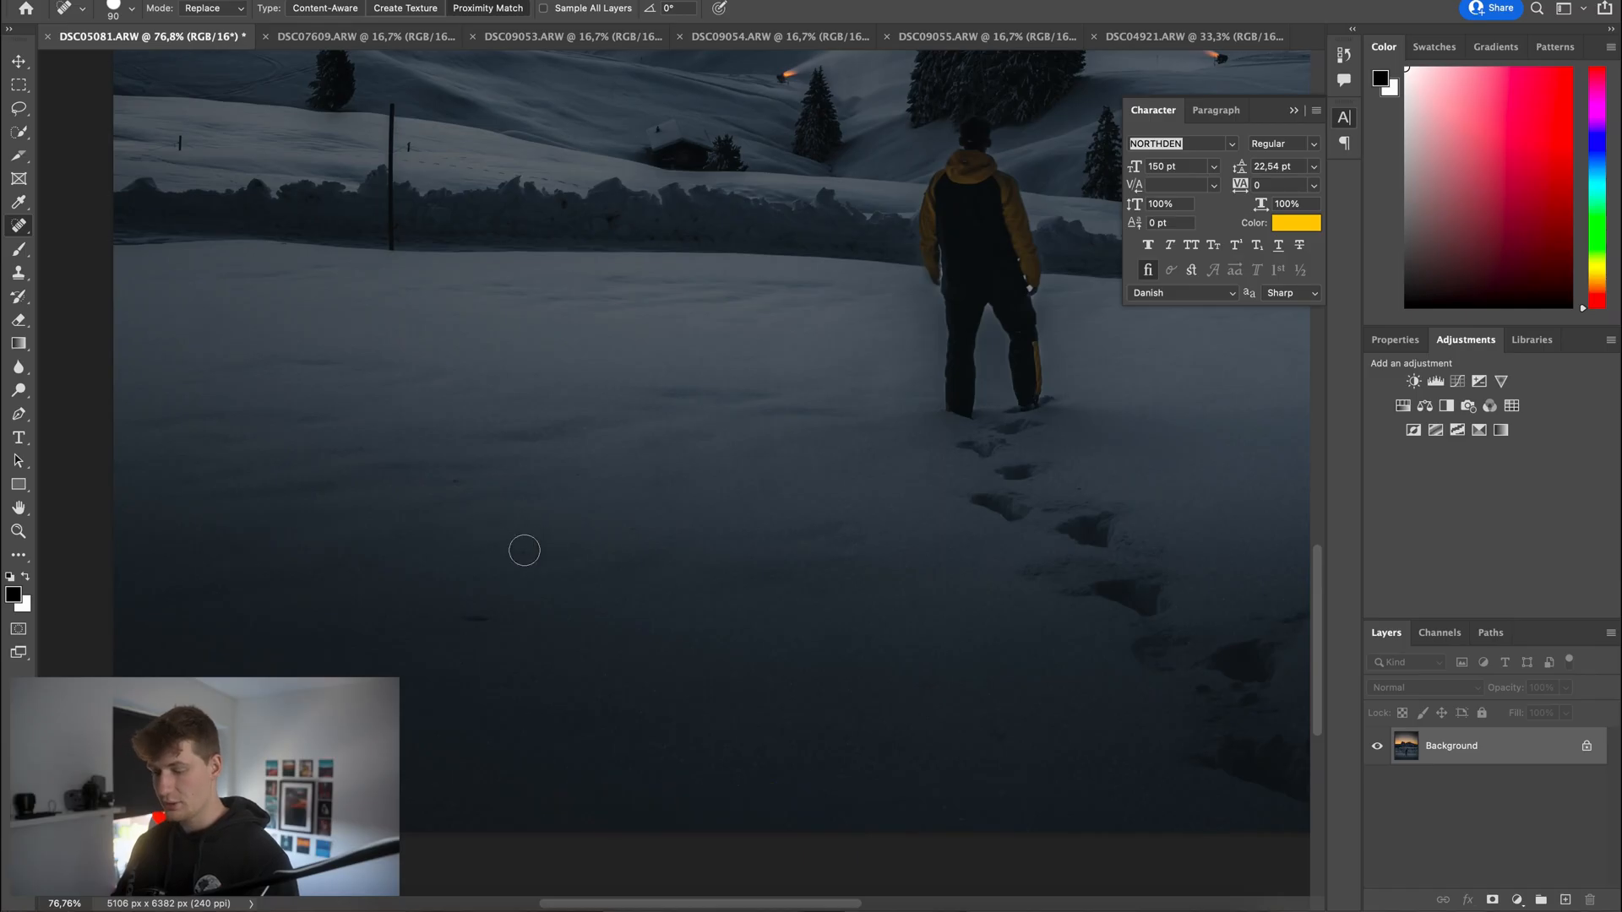
click(450, 478)
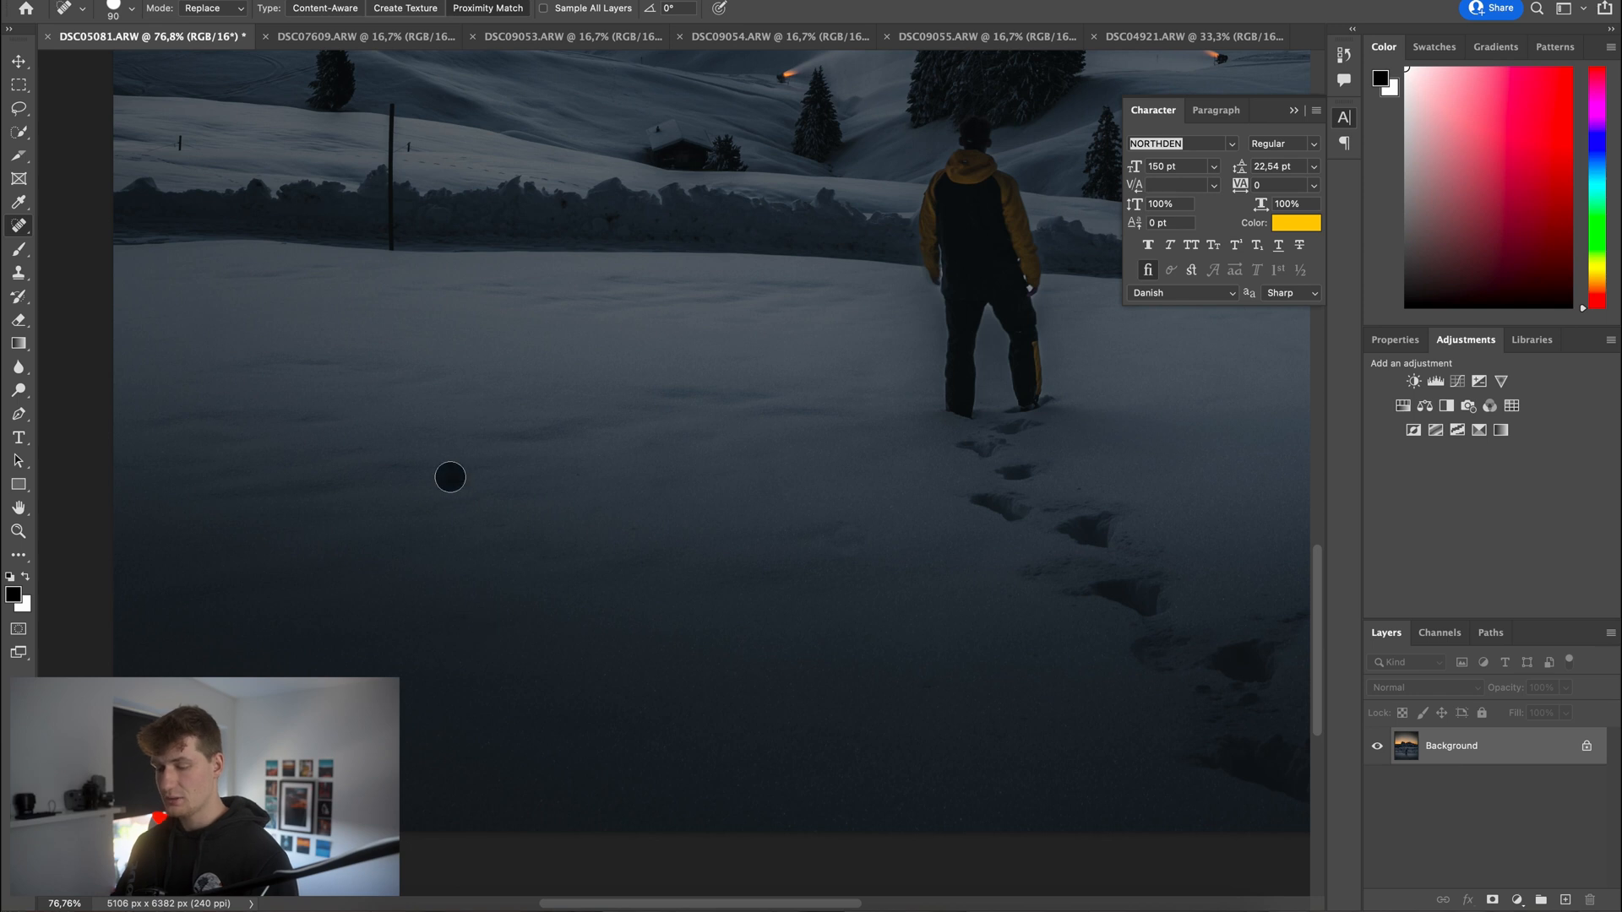
Step: Set the healing brush size to 50 px and remove the short post in the snow near the photo's left edge
scroll(452, 315, up, 5)
scroll(452, 315, left, 2)
click(283, 365)
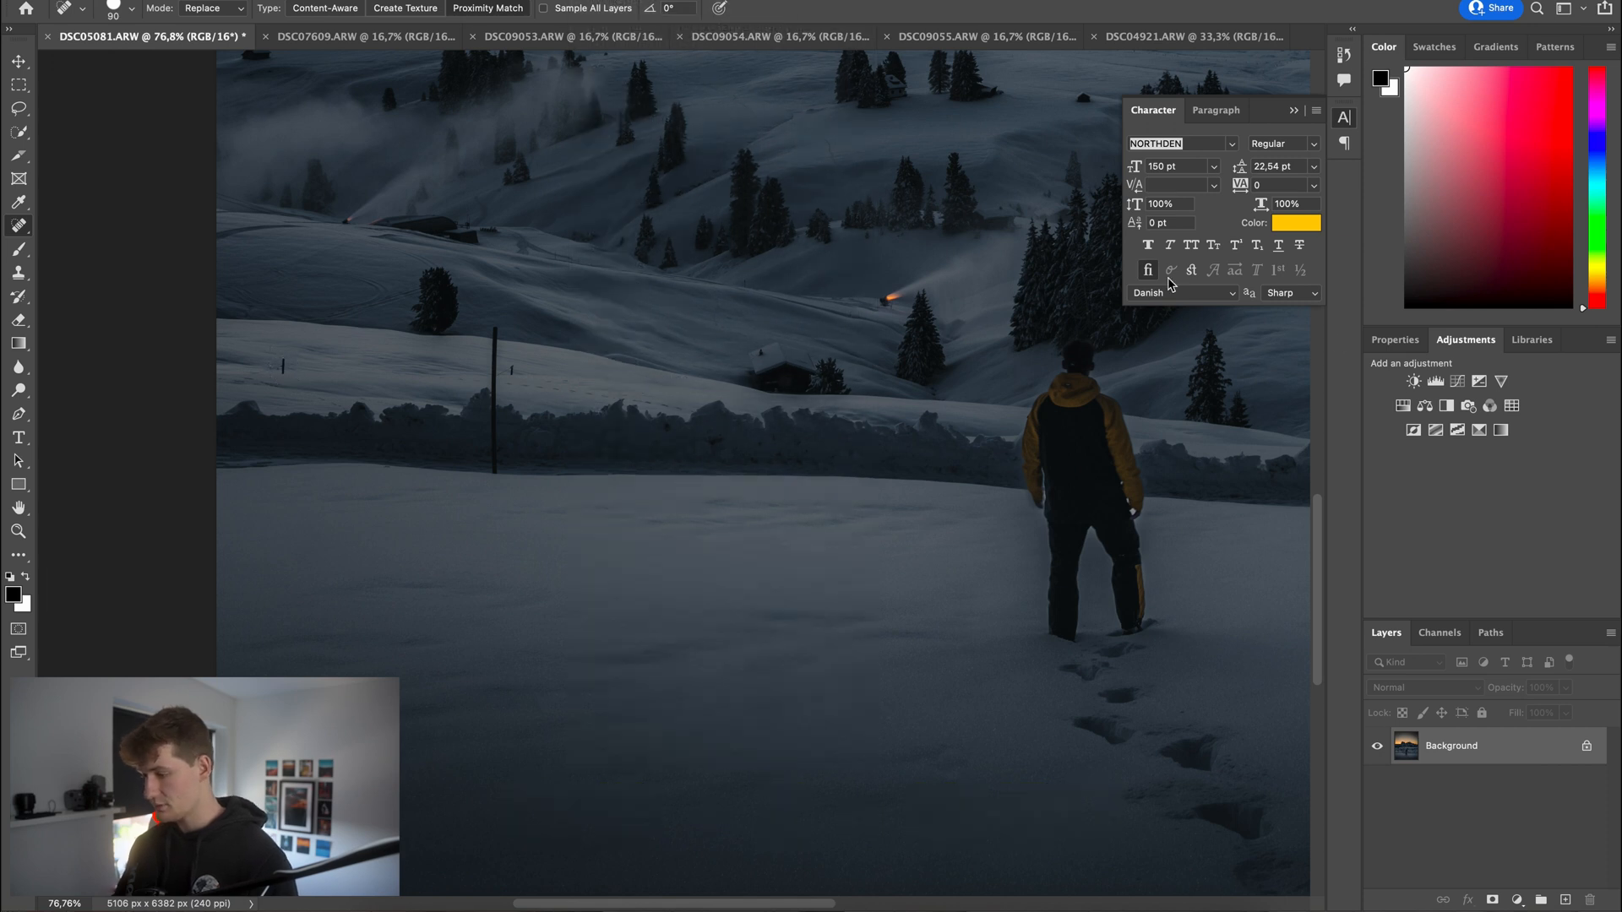
ctrl+click(445, 393)
drag(536, 428, 510, 430)
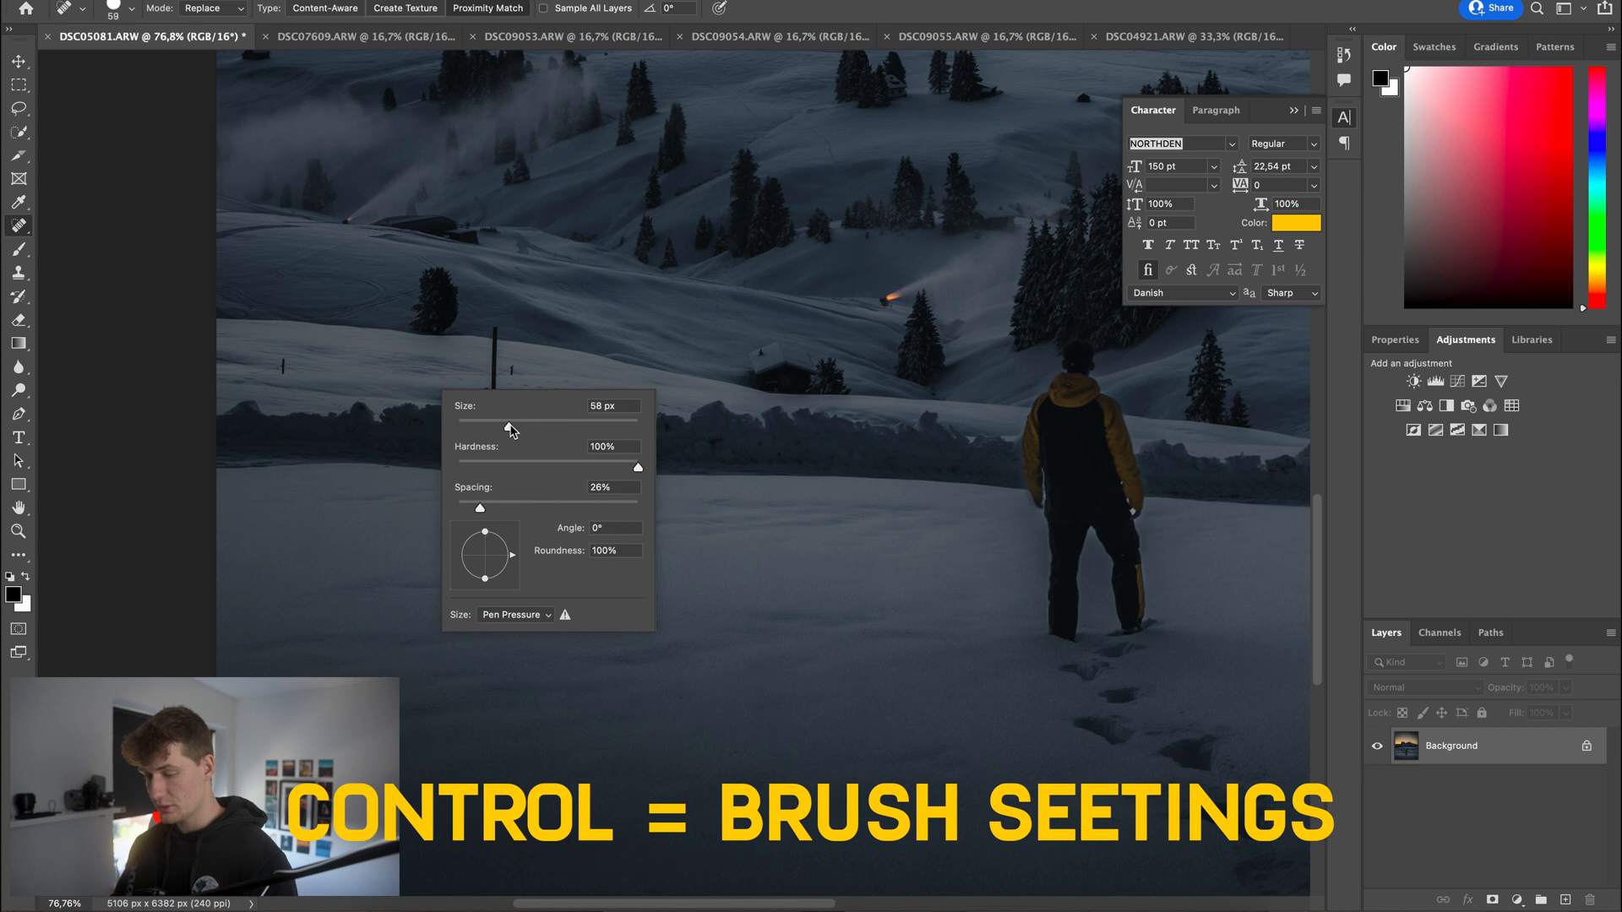
drag(283, 364, 284, 369)
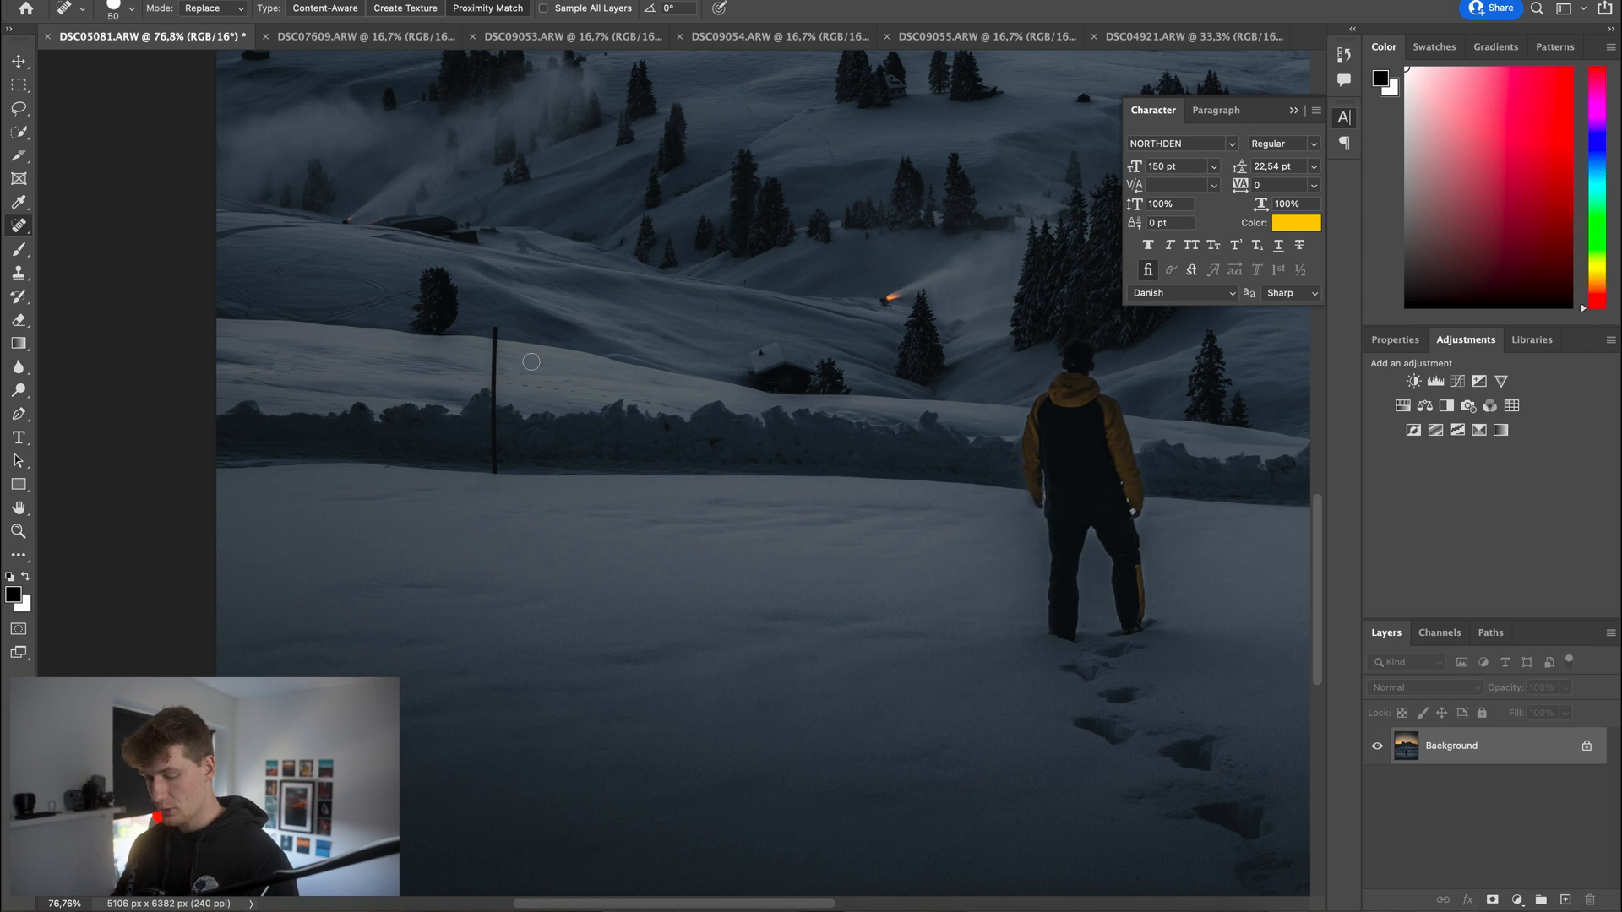
scroll(522, 345, down, 5)
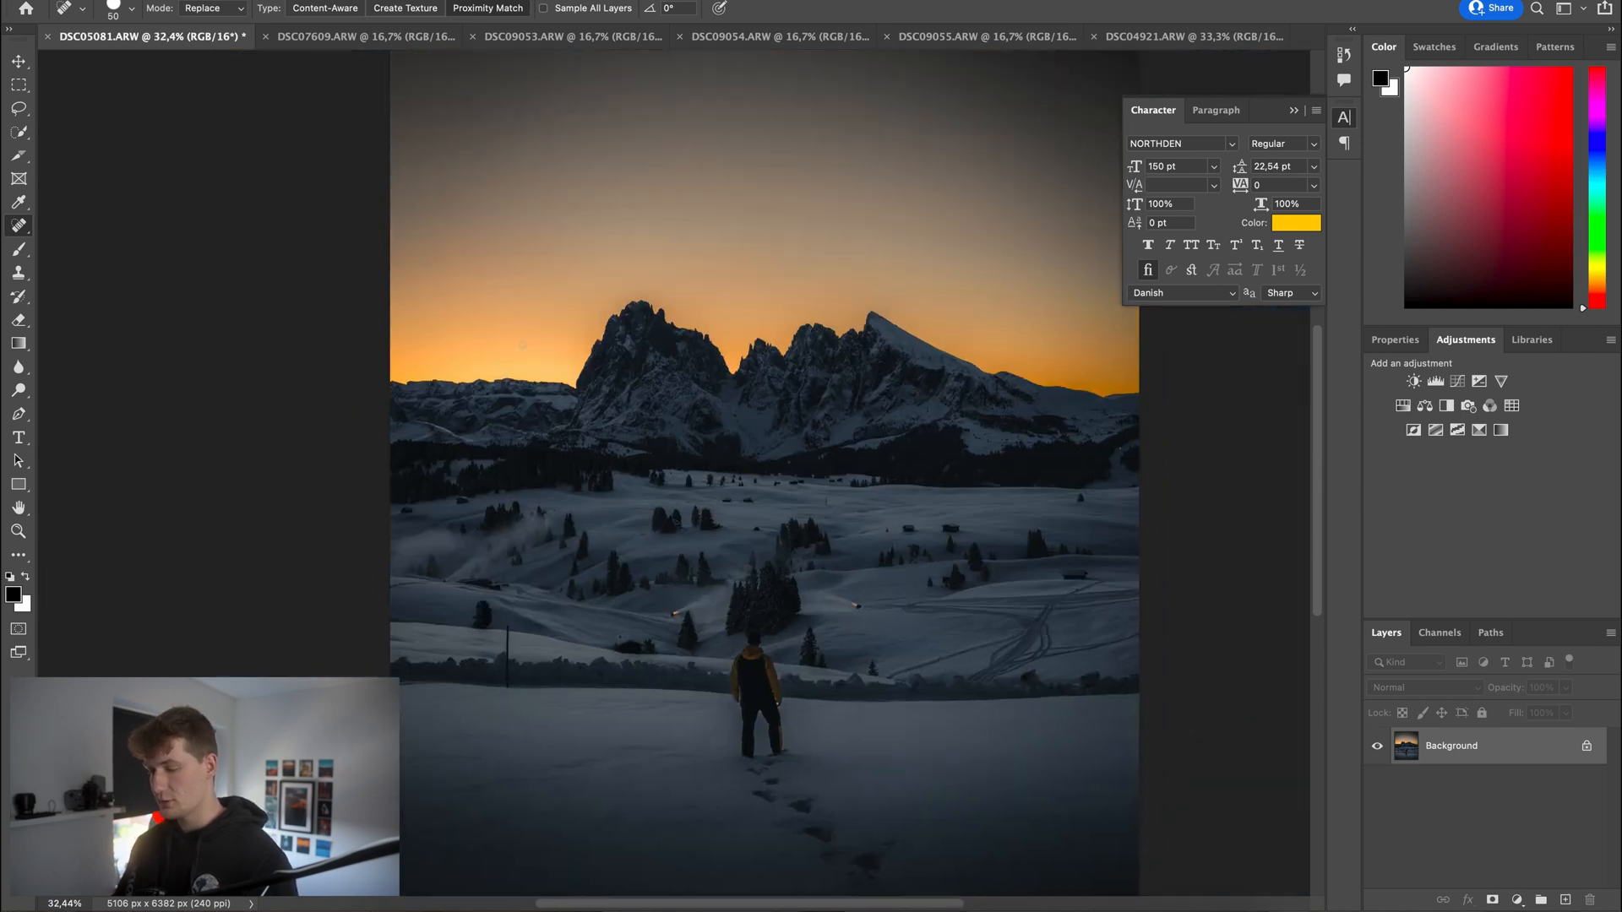
scroll(522, 345, down, 3)
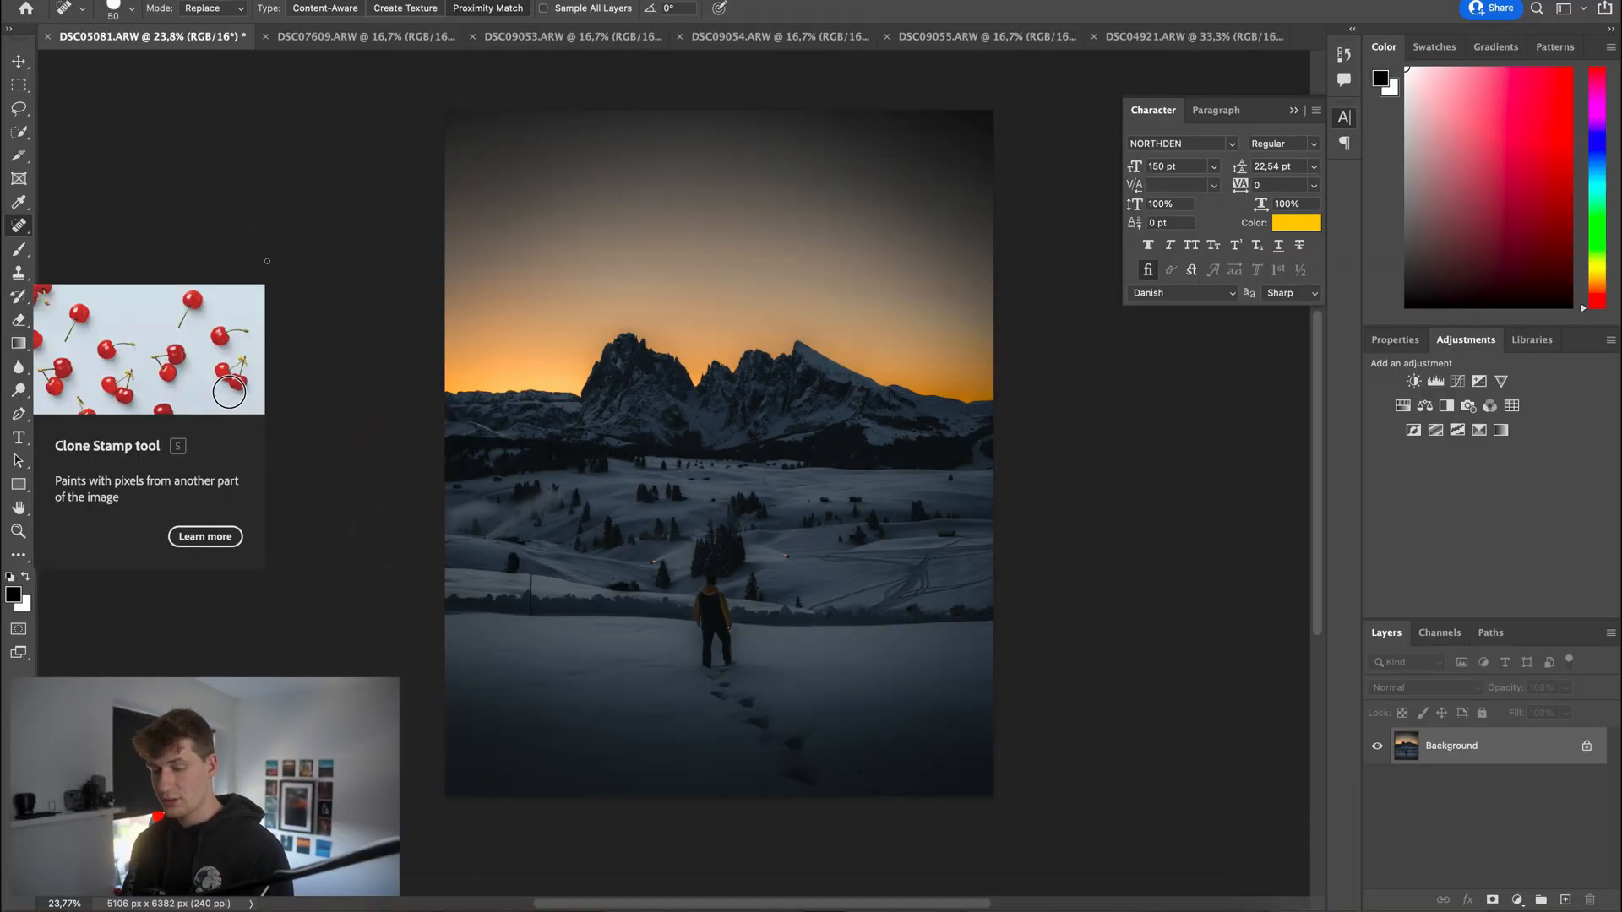
Step: Choose the Clone Stamp Tool and switch to the DSC07609.ARW beach photo
key(s)
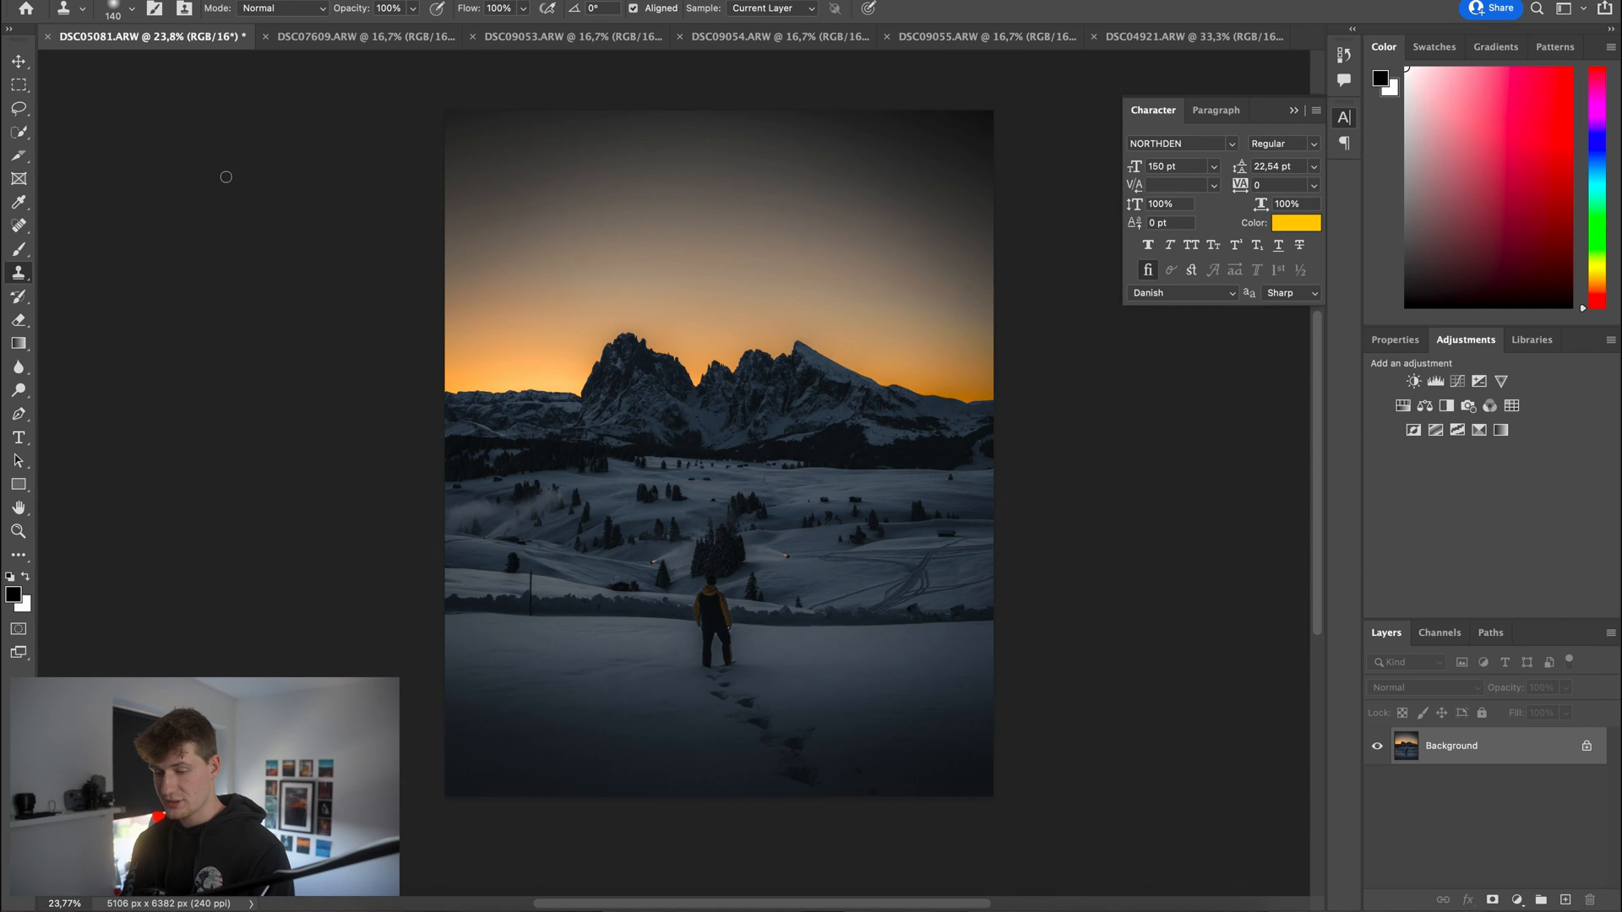
right_click(18, 275)
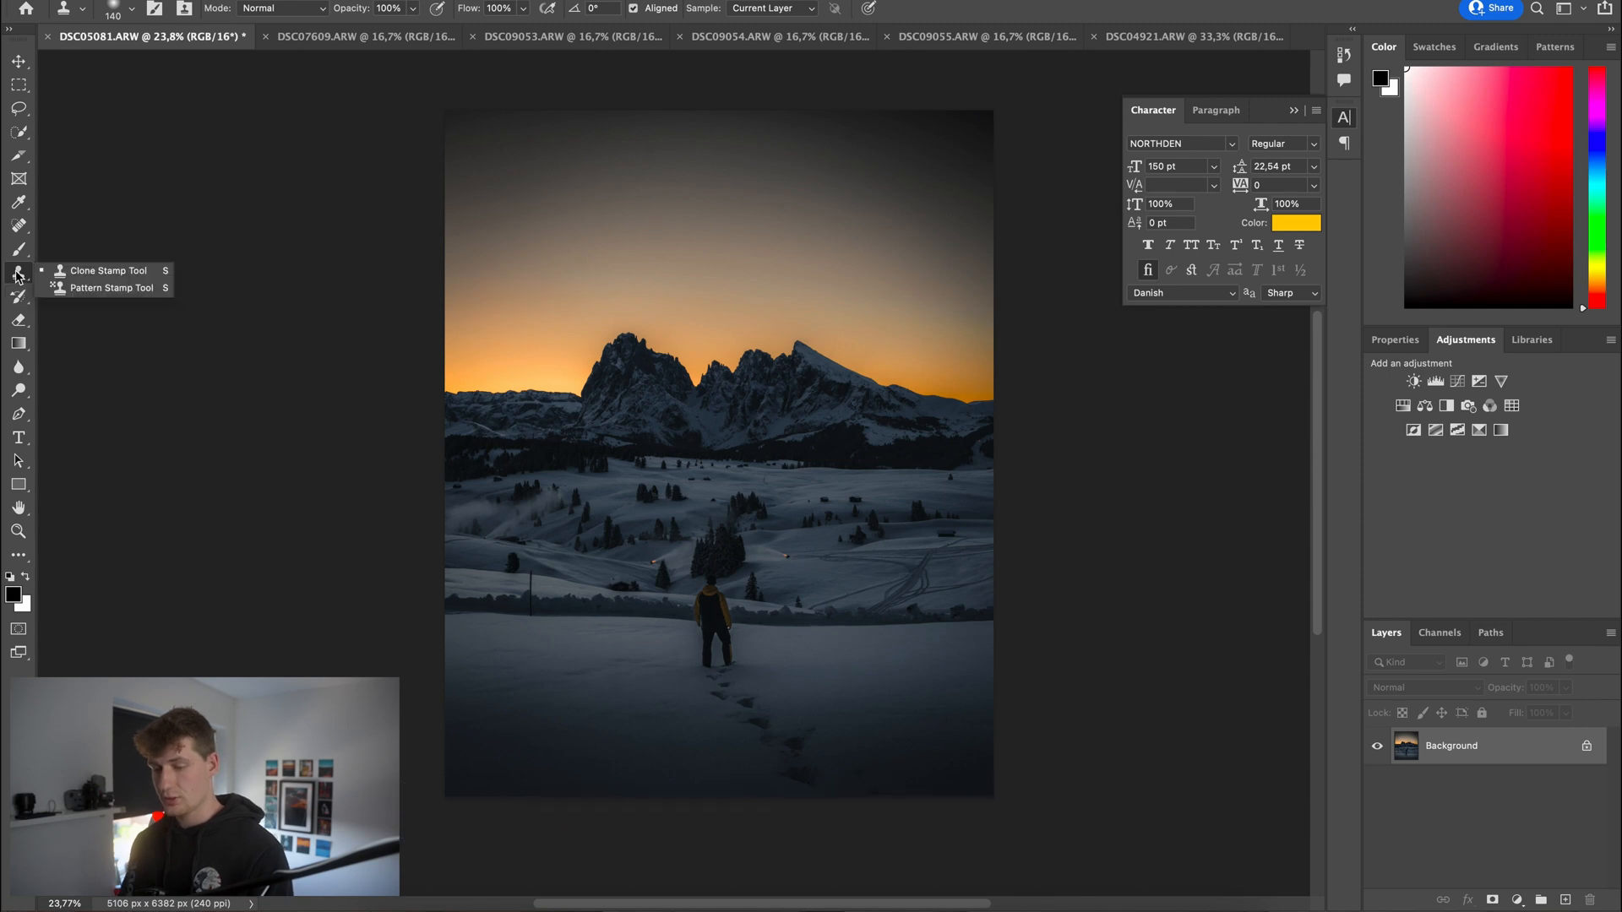
click(80, 271)
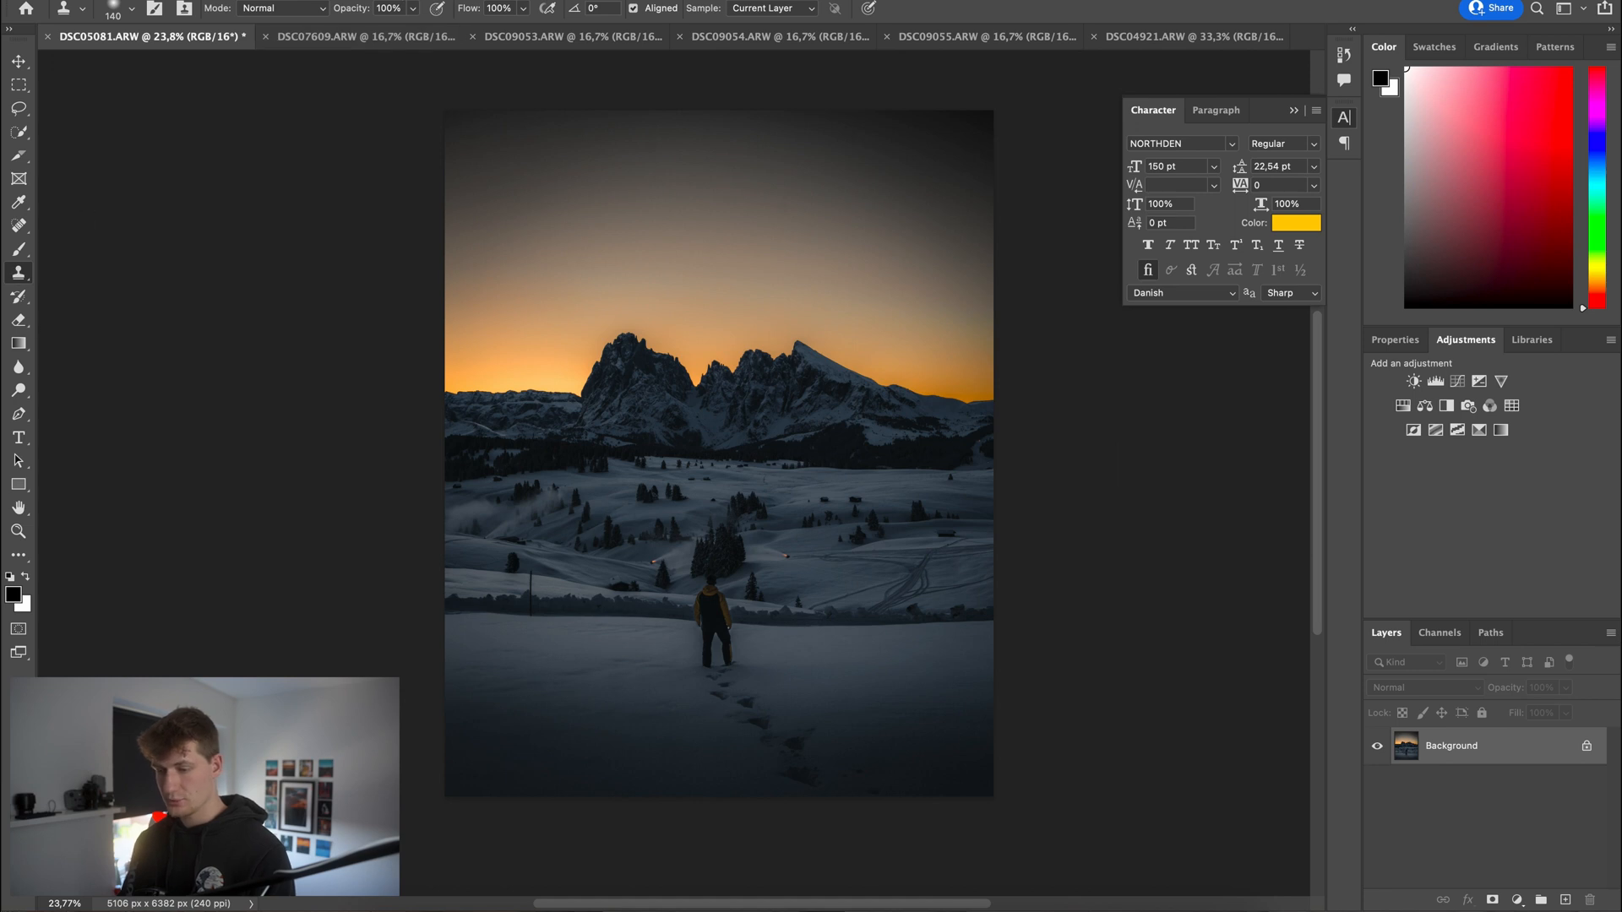
key(ctrl+Tab)
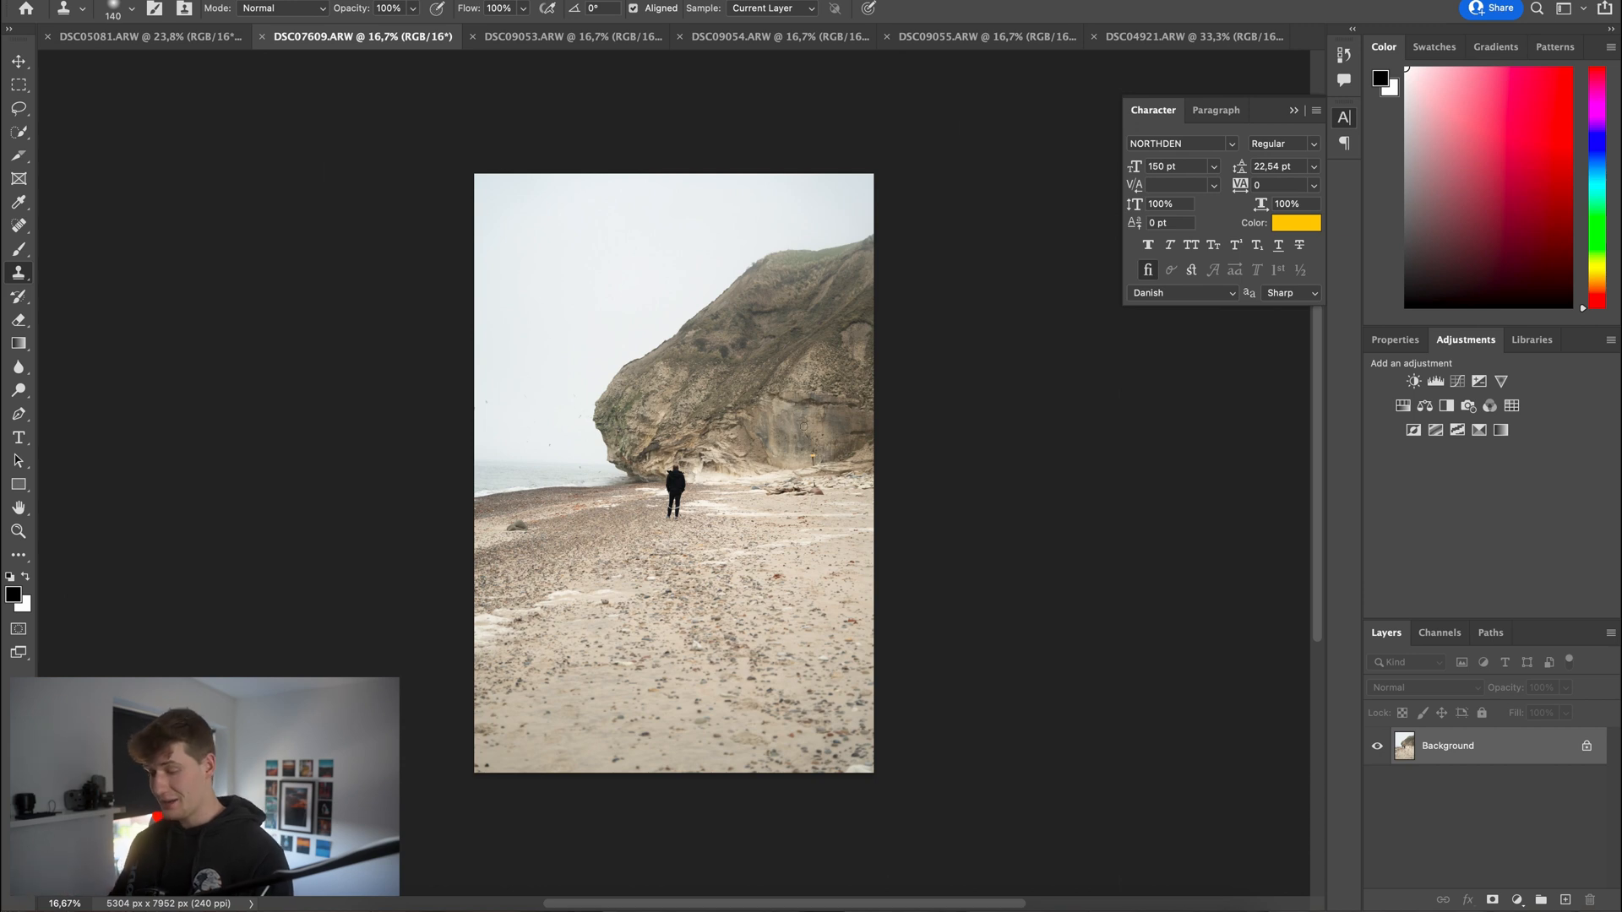
Step: Try to cover the yellow sign board at the cliff base with rock texture cloned from beside it
scroll(799, 435, up, 4)
scroll(799, 435, right, 4)
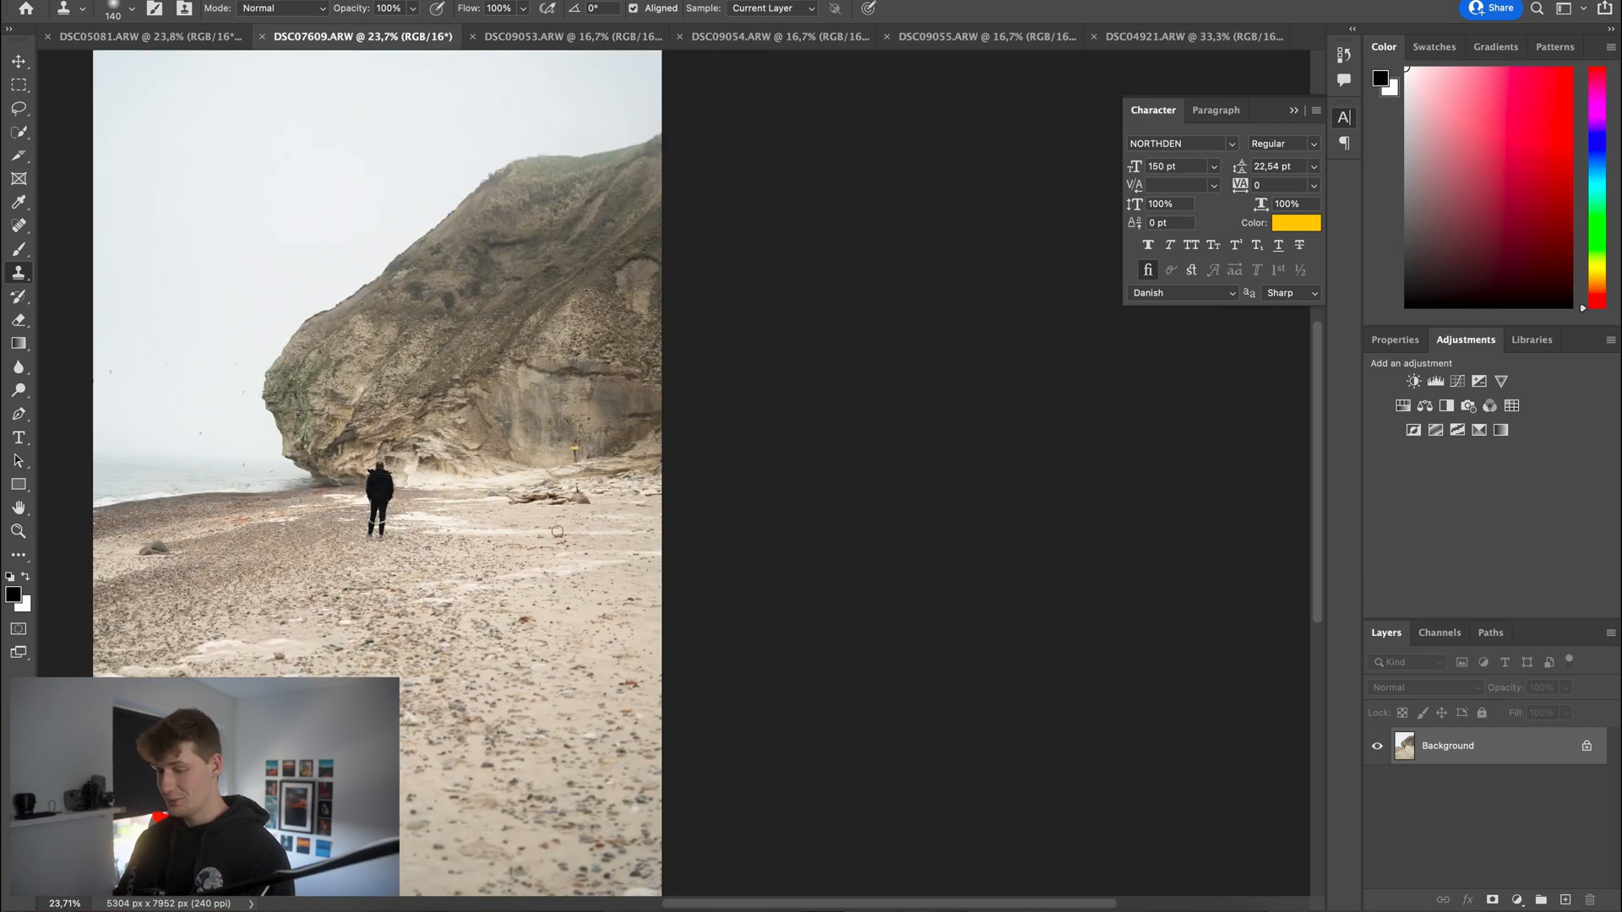
scroll(558, 532, up, 6)
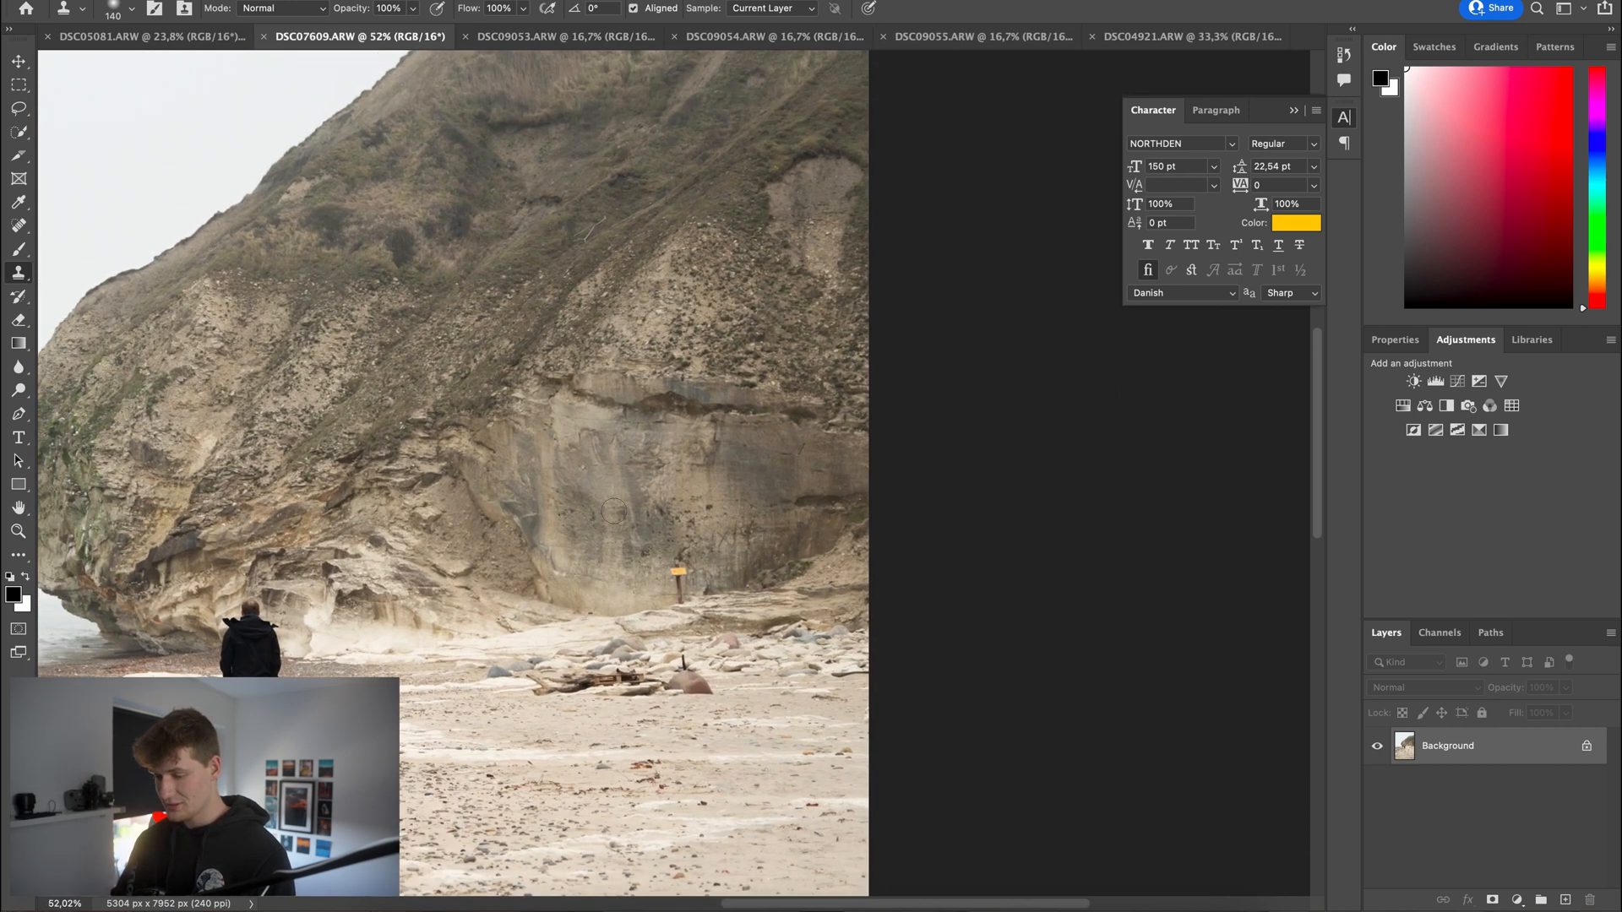
scroll(613, 511, down, 5)
scroll(613, 511, left, 3)
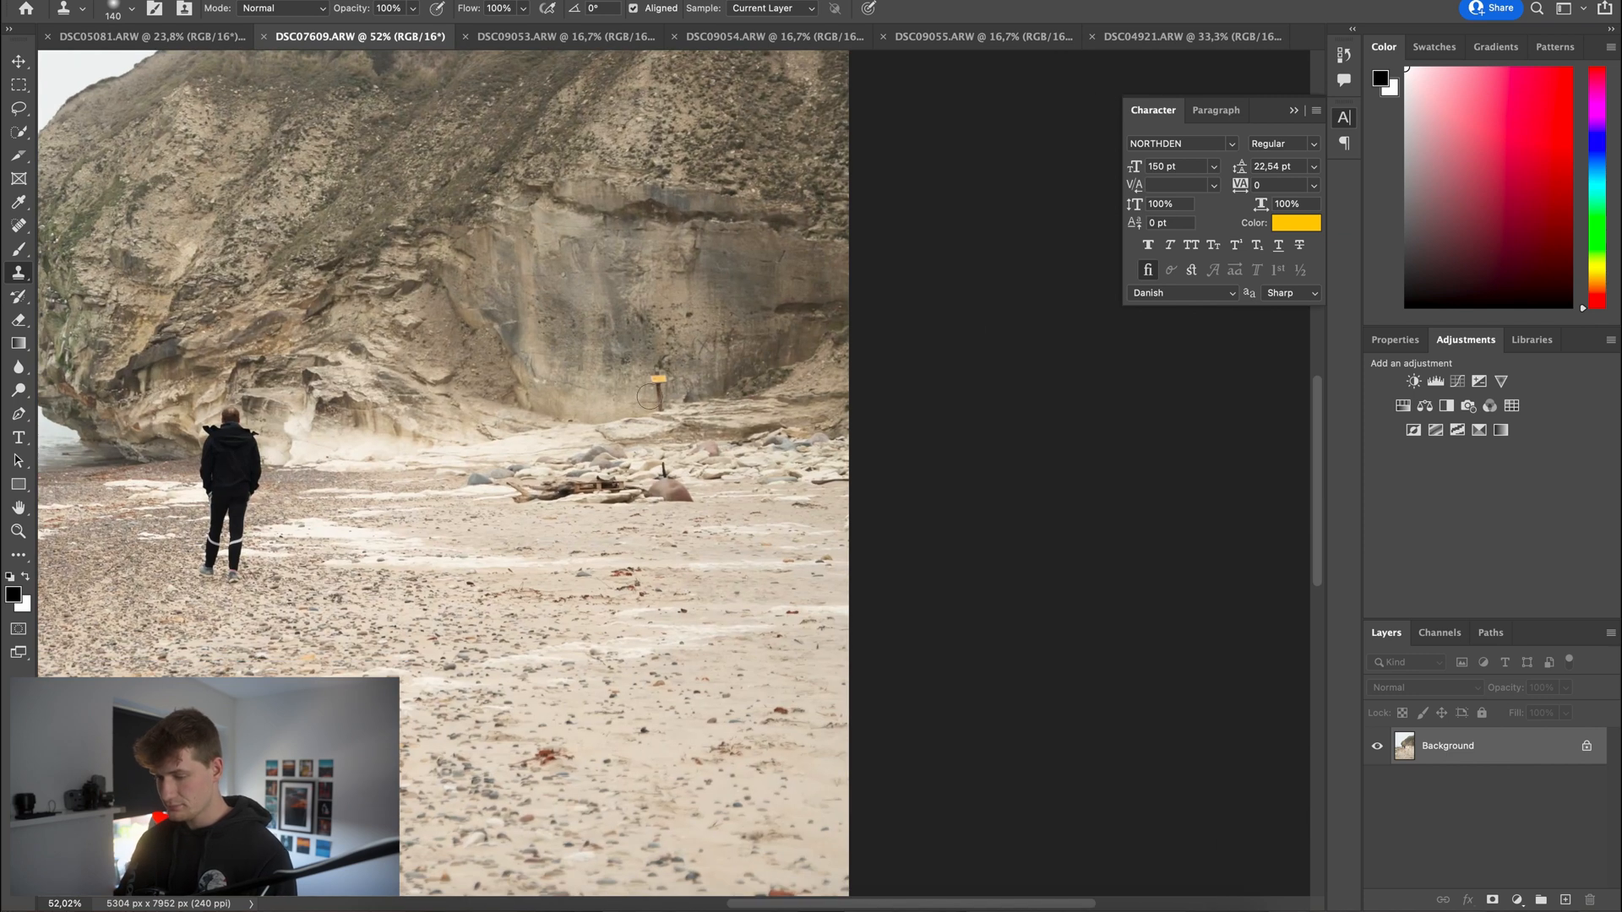
scroll(649, 395, up, 5)
scroll(649, 395, up, 5)
scroll(649, 396, left, 1)
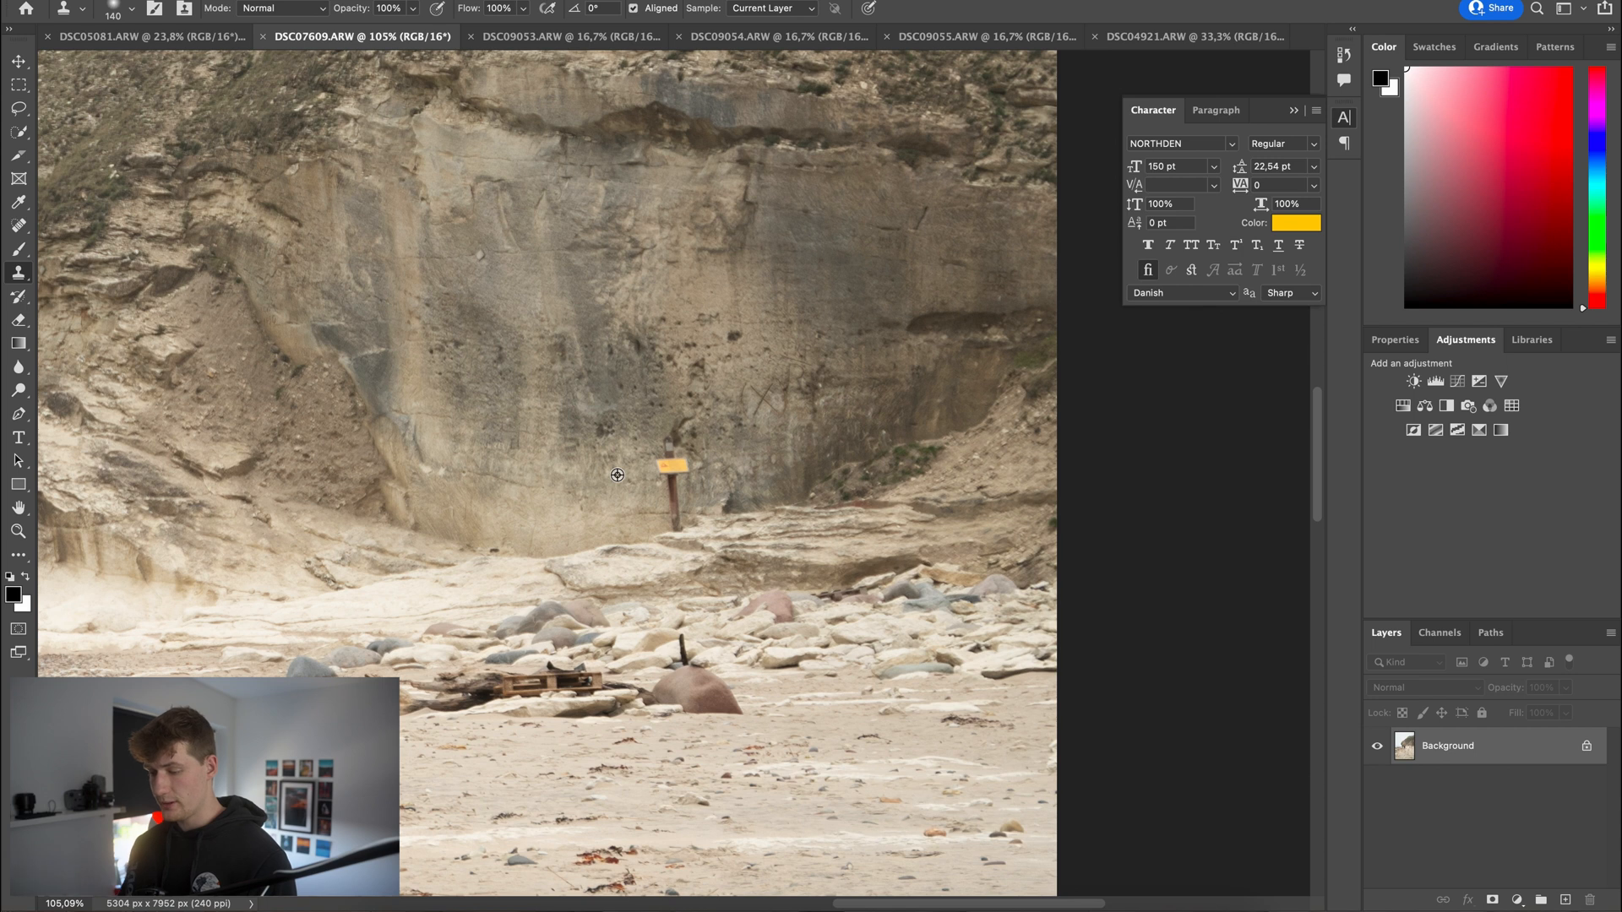
alt+click(618, 475)
click(668, 464)
key(super+z)
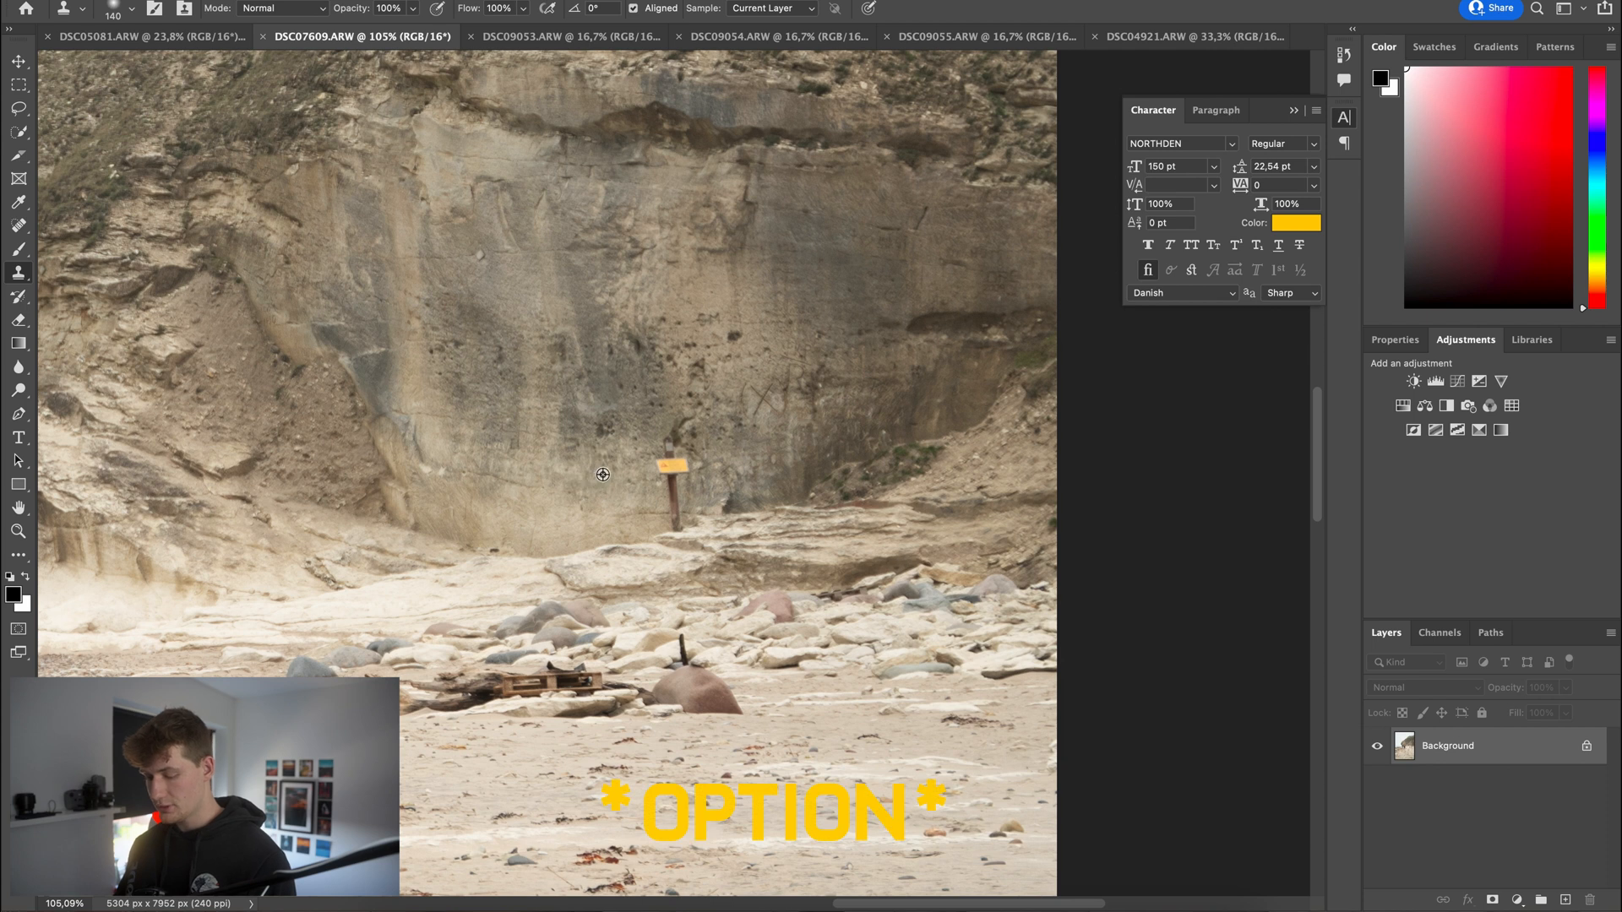
Step: Resample the cliff surface, clone it over the yellow sign and its wooden post, and undo the cloning
alt+click(602, 475)
mouse_move(670, 469)
mouse_down()
mouse_move(669, 450)
mouse_move(672, 470)
mouse_up()
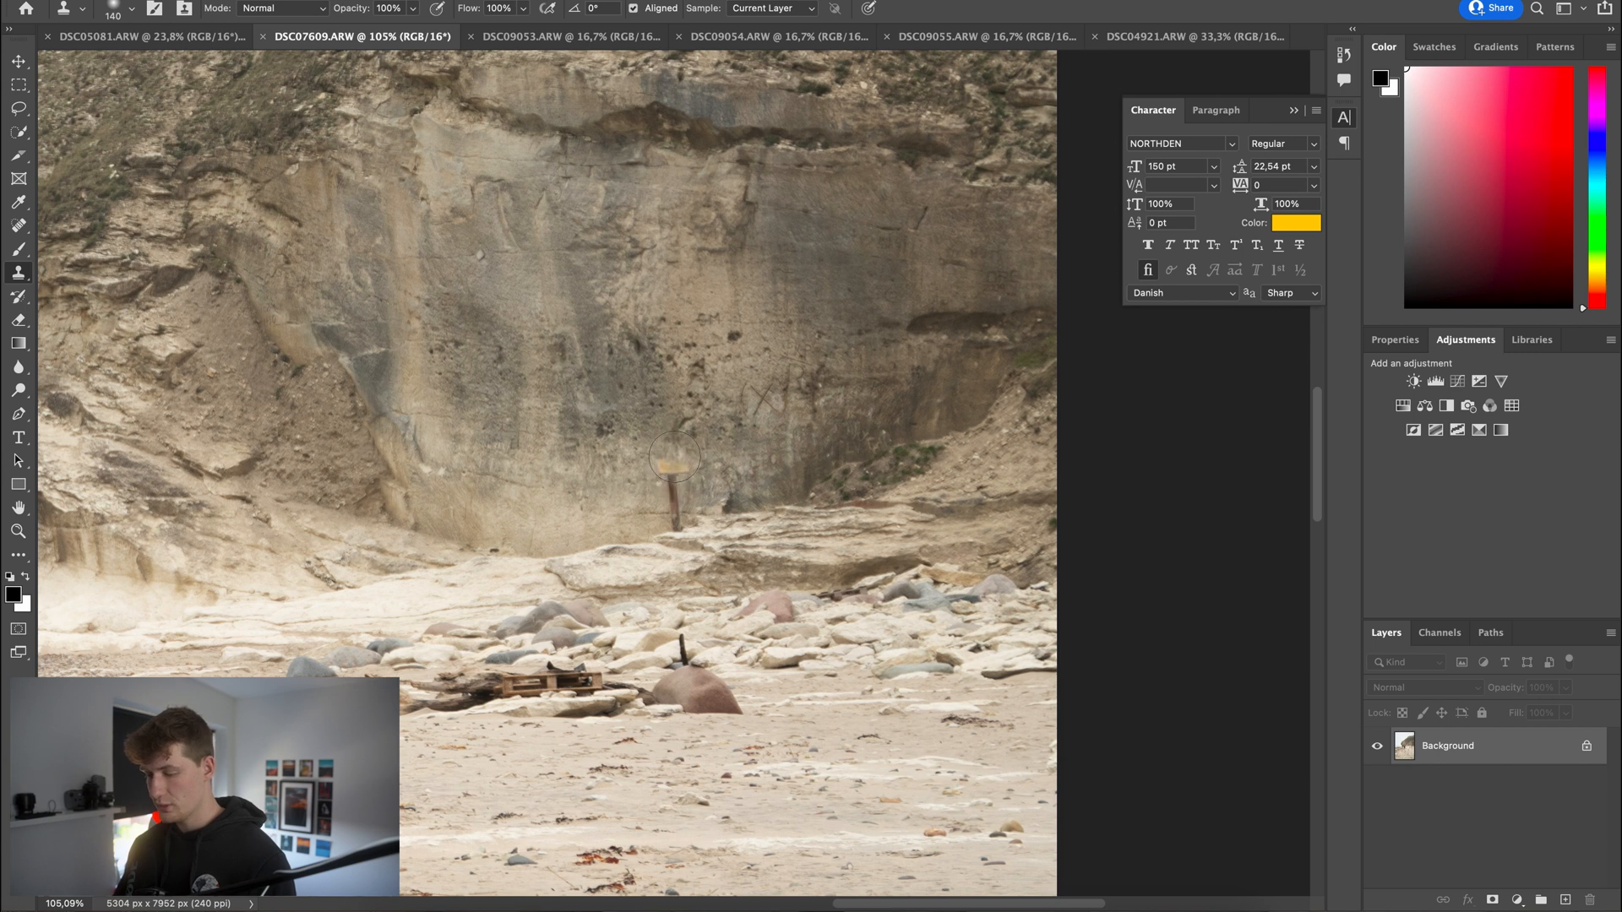
drag(671, 460, 676, 529)
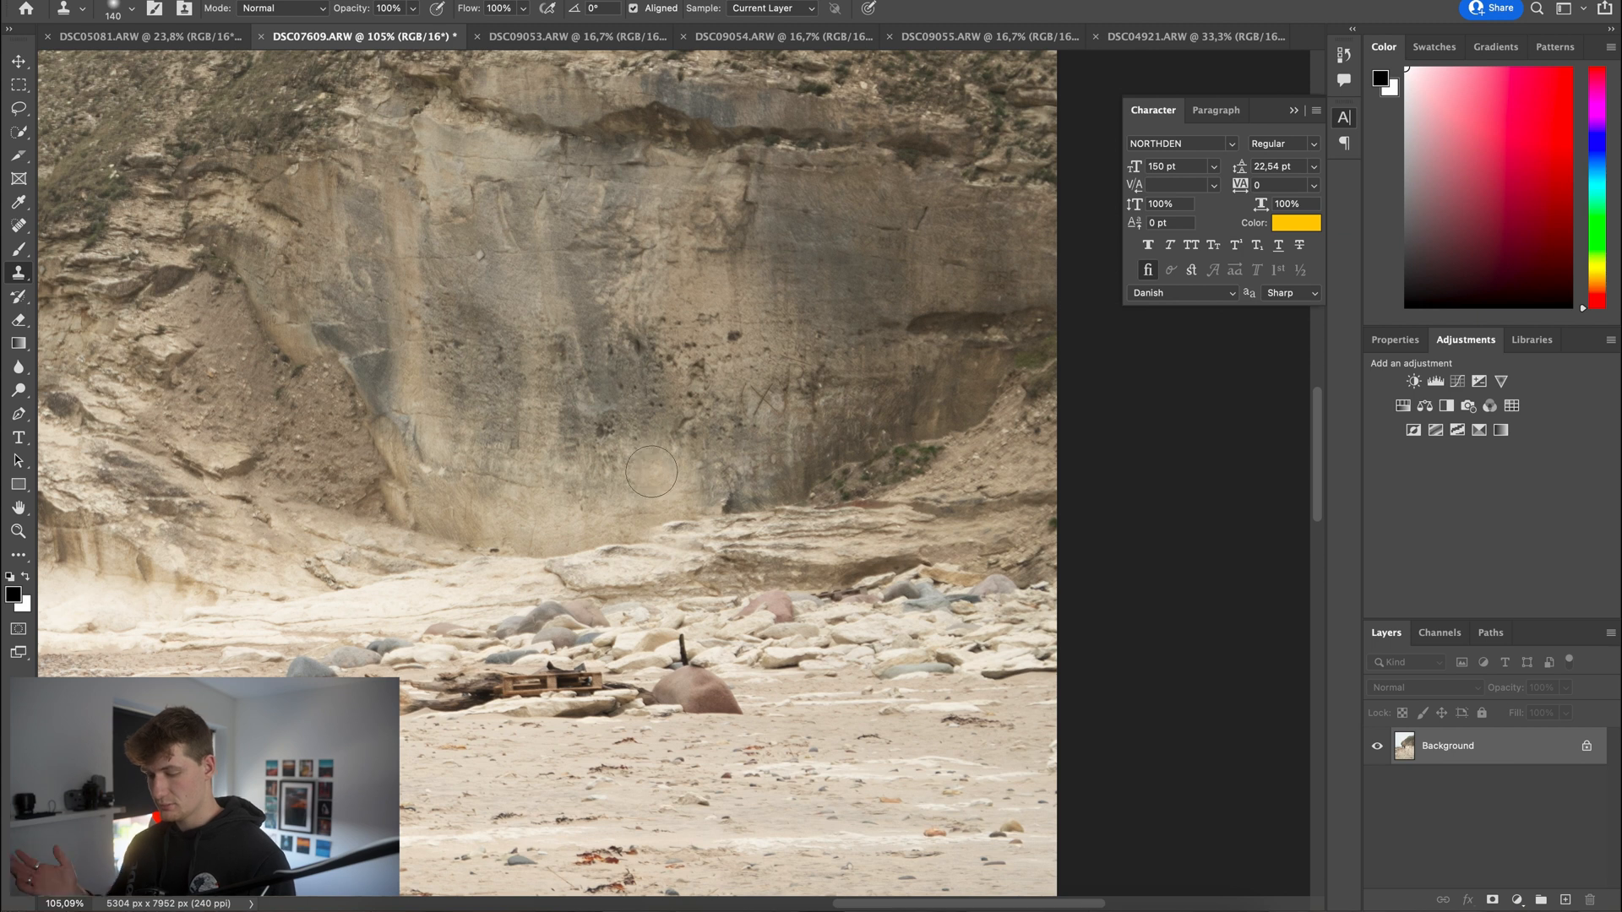
key(super+z)
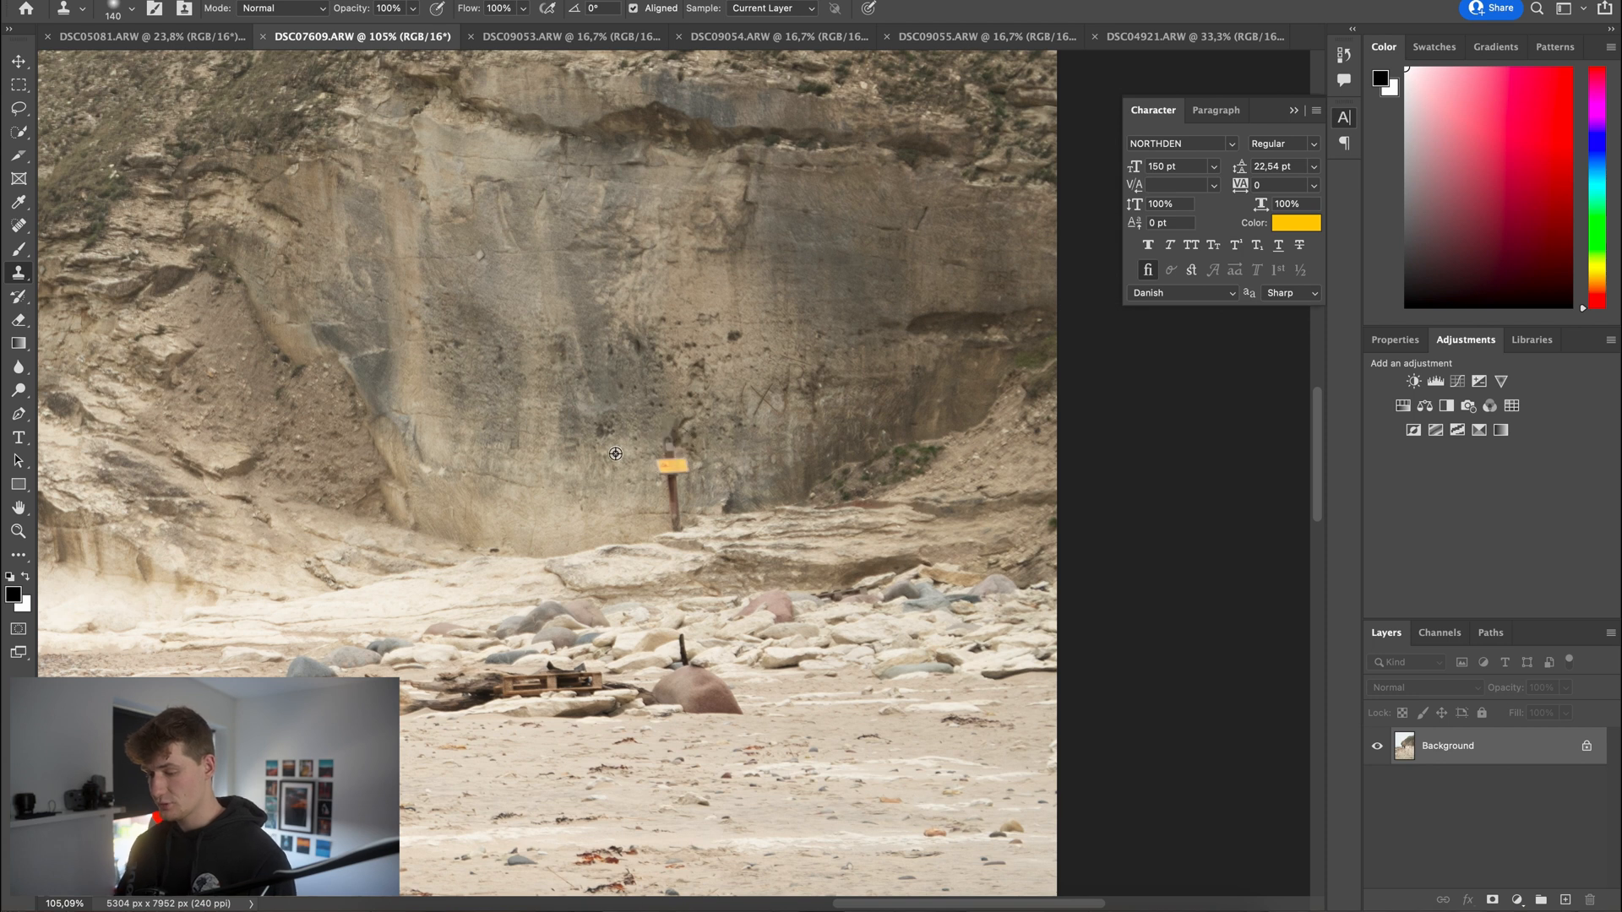
Step: Remove the yellow sign and its post from the cliff base by cloning nearby rock over them
mouse_move(640, 453)
mouse_down()
mouse_move(668, 452)
mouse_move(672, 520)
mouse_move(620, 523)
mouse_up()
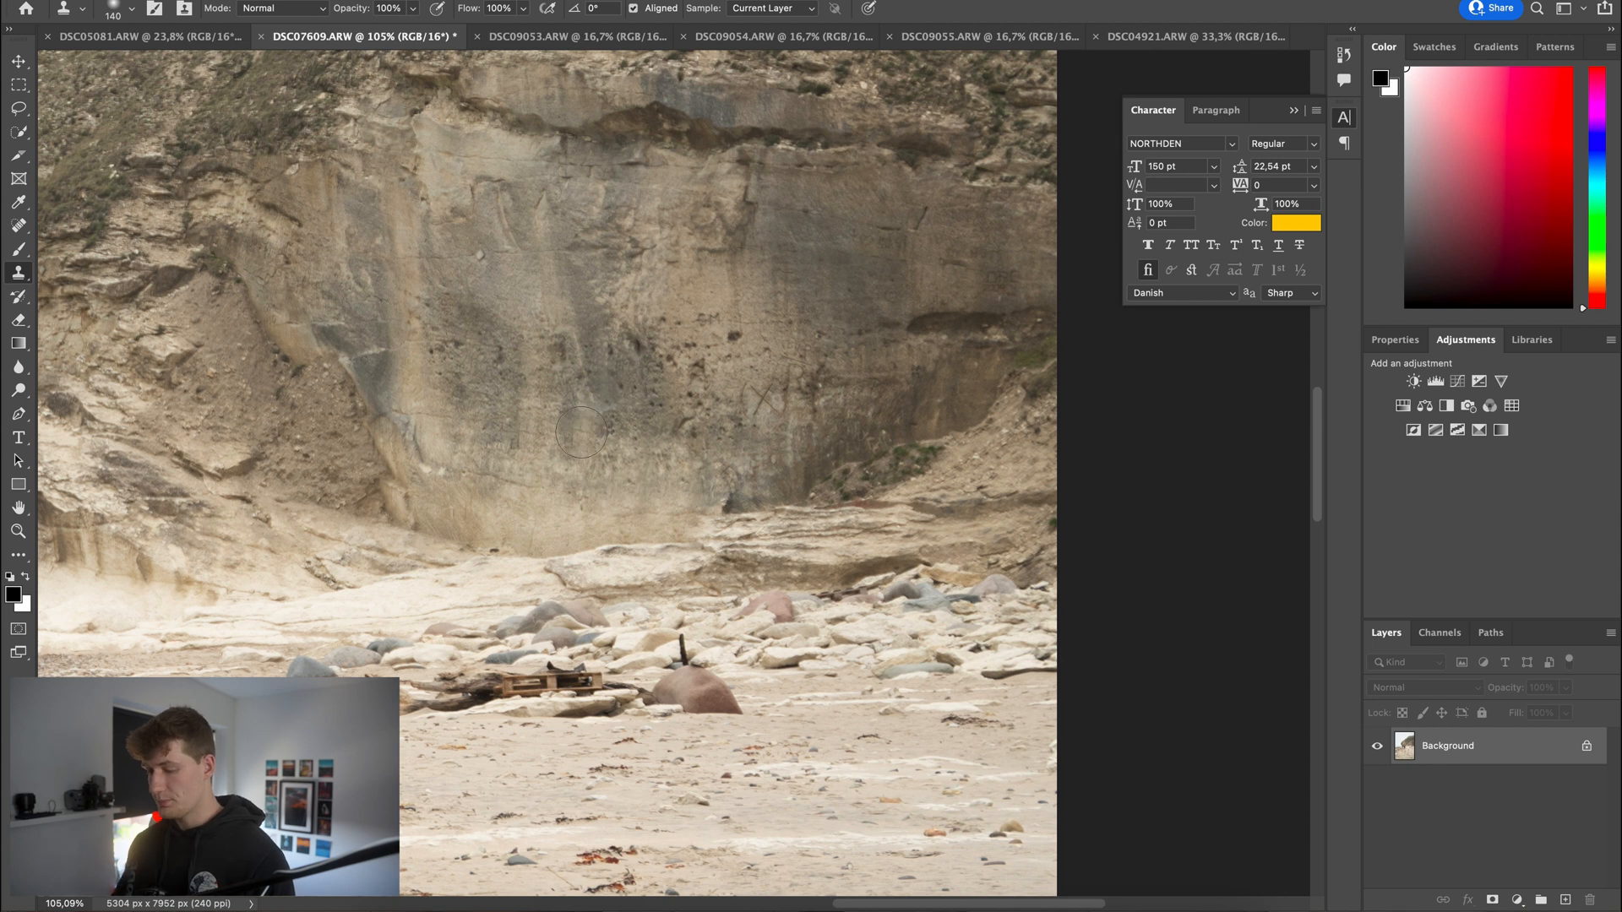
scroll(624, 500, down, 6)
scroll(682, 444, down, 3)
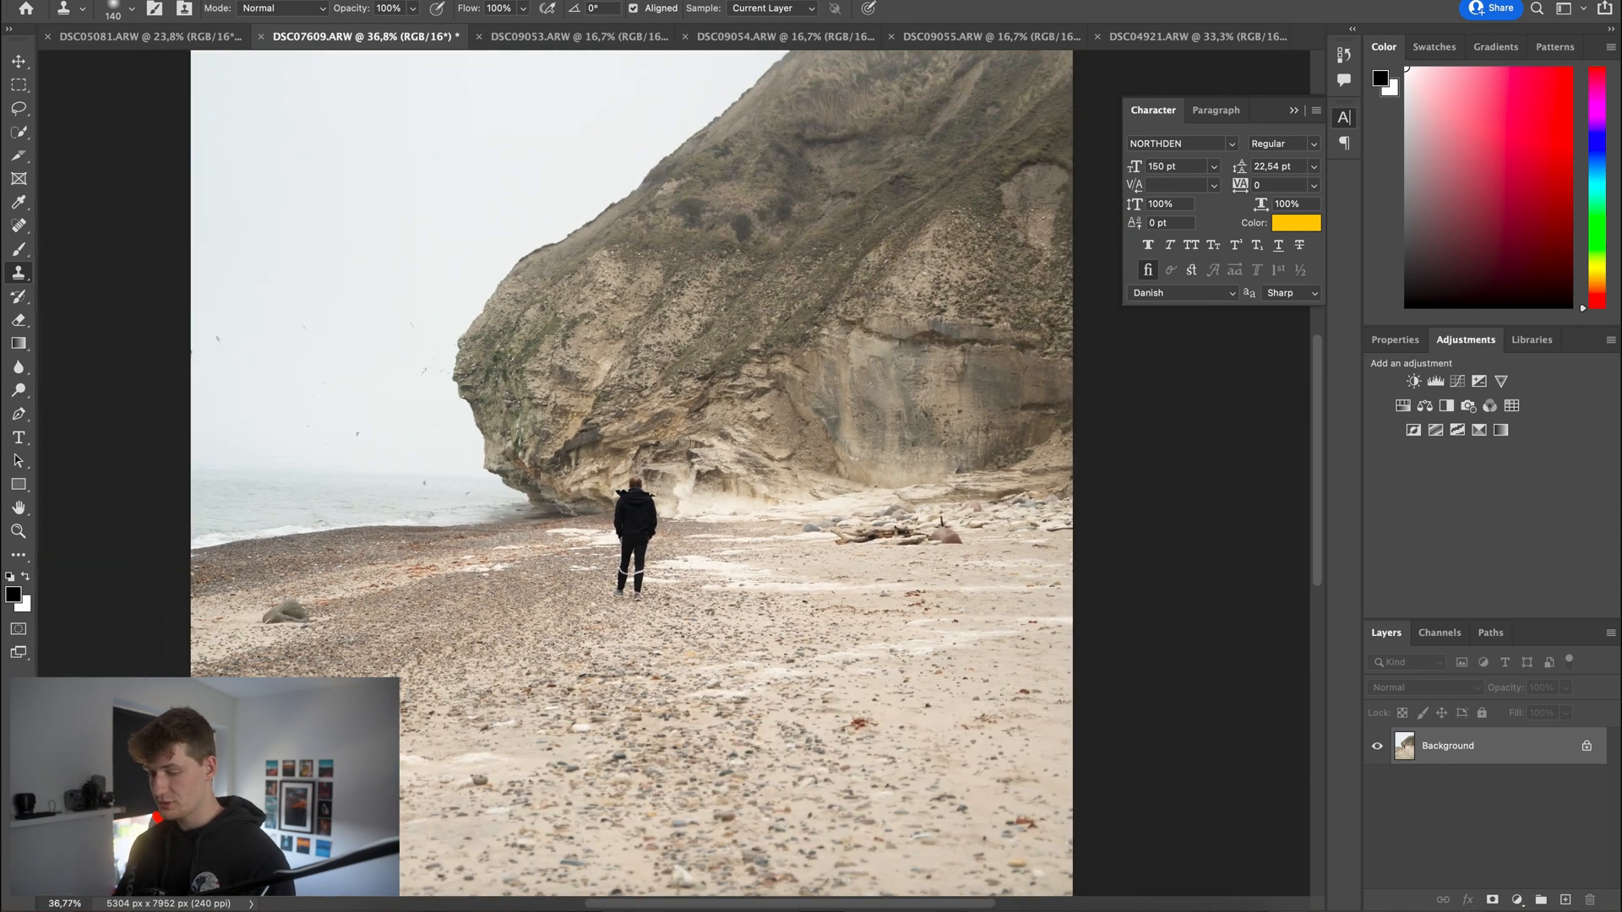
scroll(682, 443, down, 1)
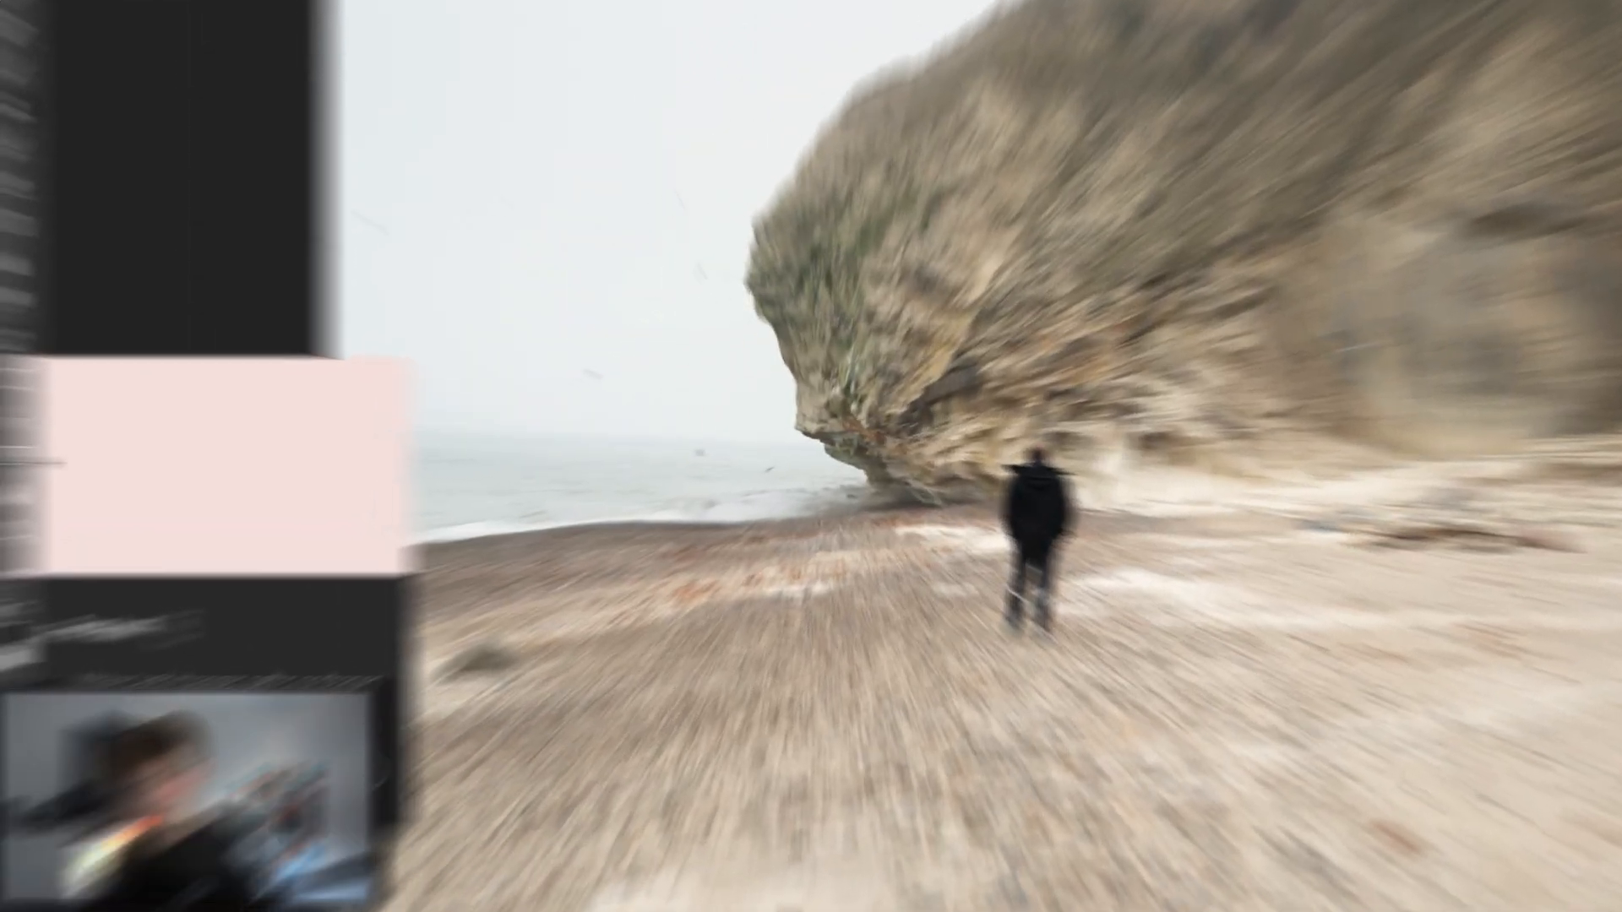
Step: Select the man on the beach with the Quick Selection Tool, extending the selection down both lower legs and over his shoes
scroll(778, 433, up, 4)
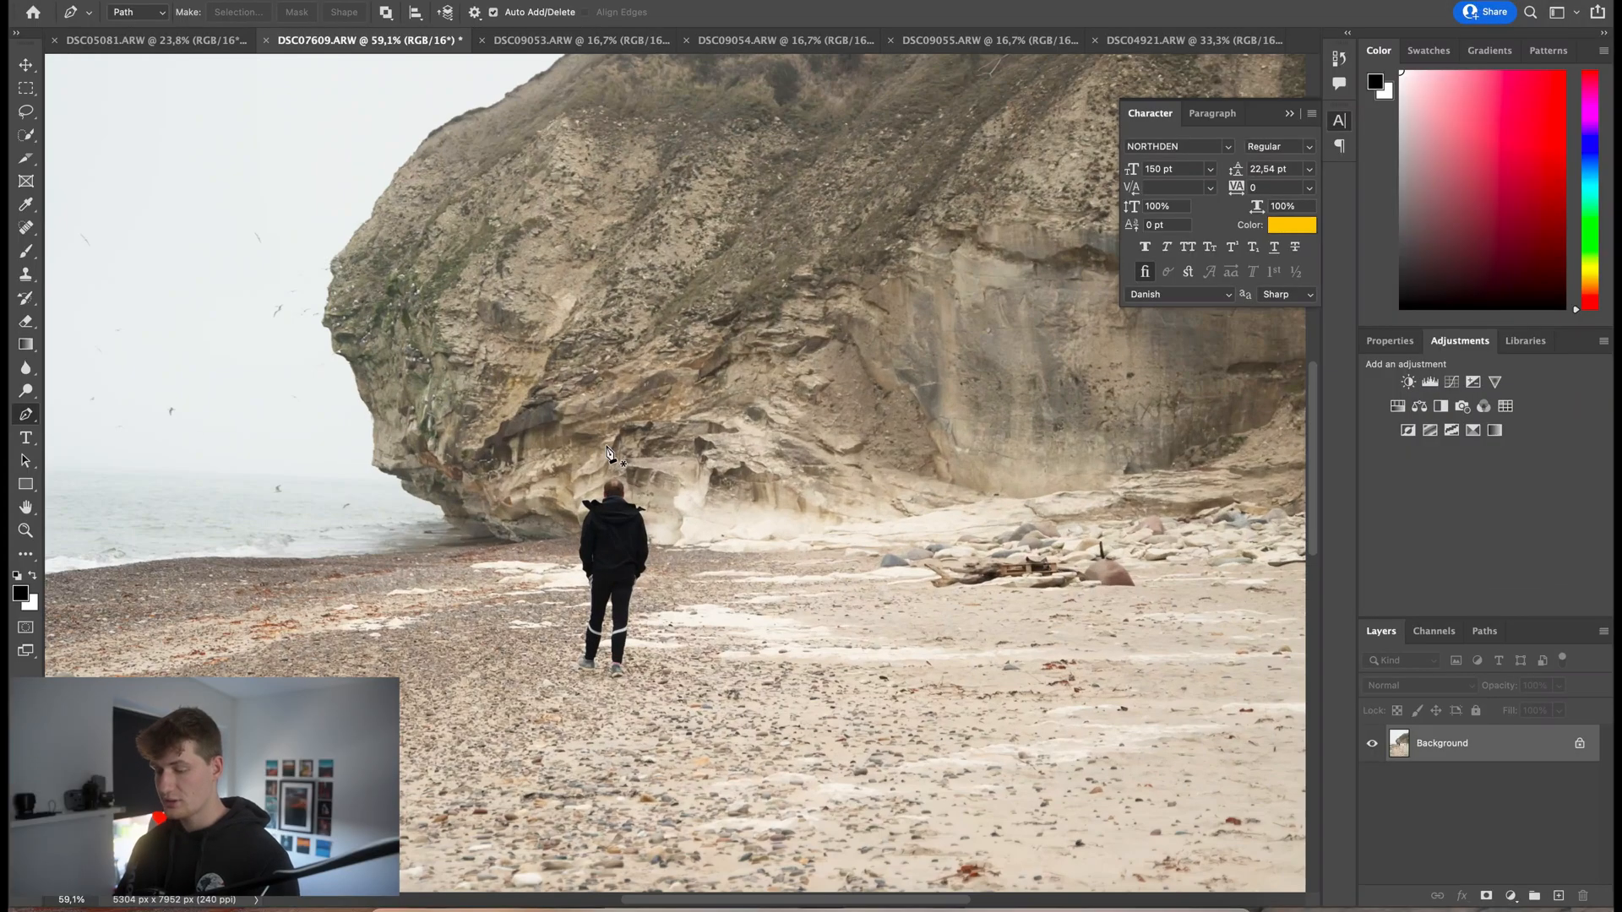
scroll(505, 582, right, 5)
scroll(499, 585, left, 9)
scroll(495, 585, right, 5)
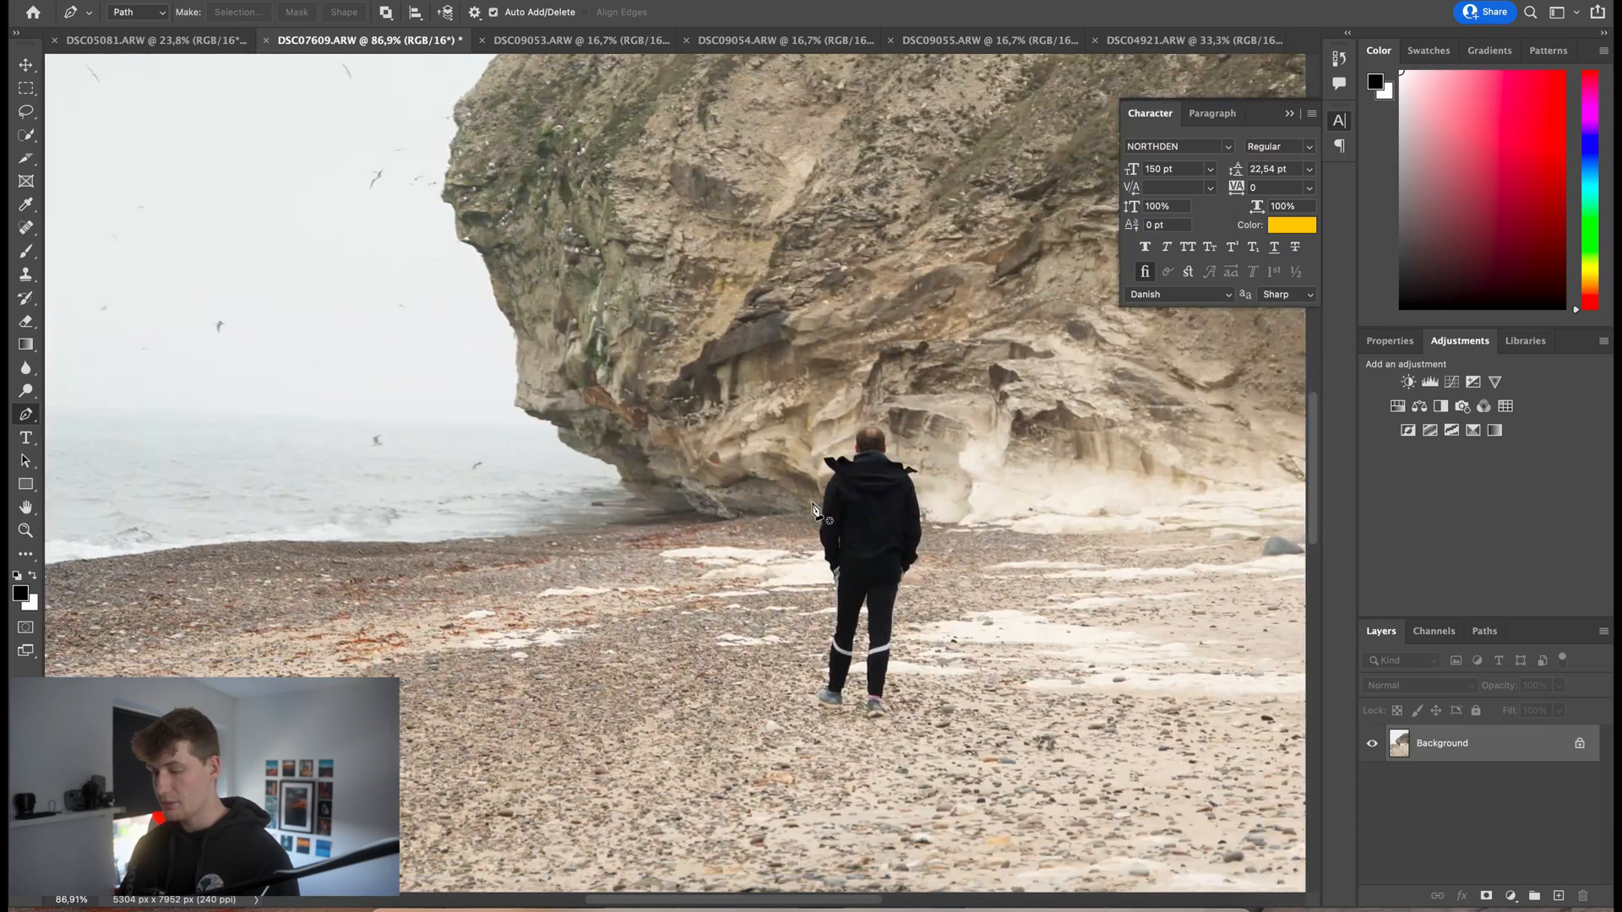
scroll(731, 503, up, 2)
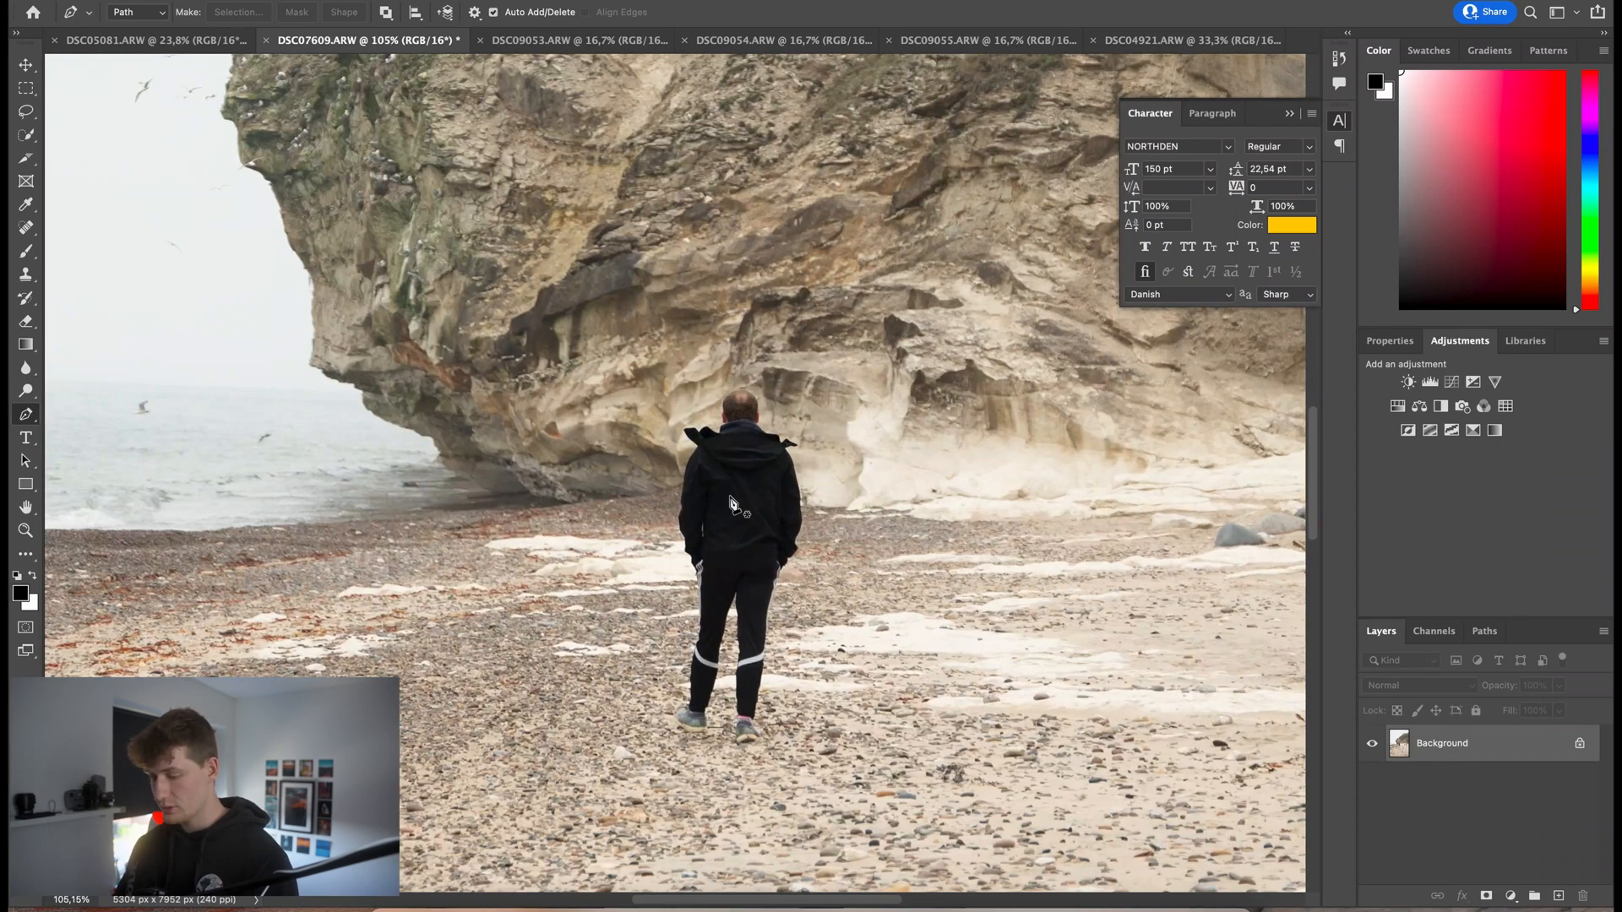
scroll(731, 504, up, 5)
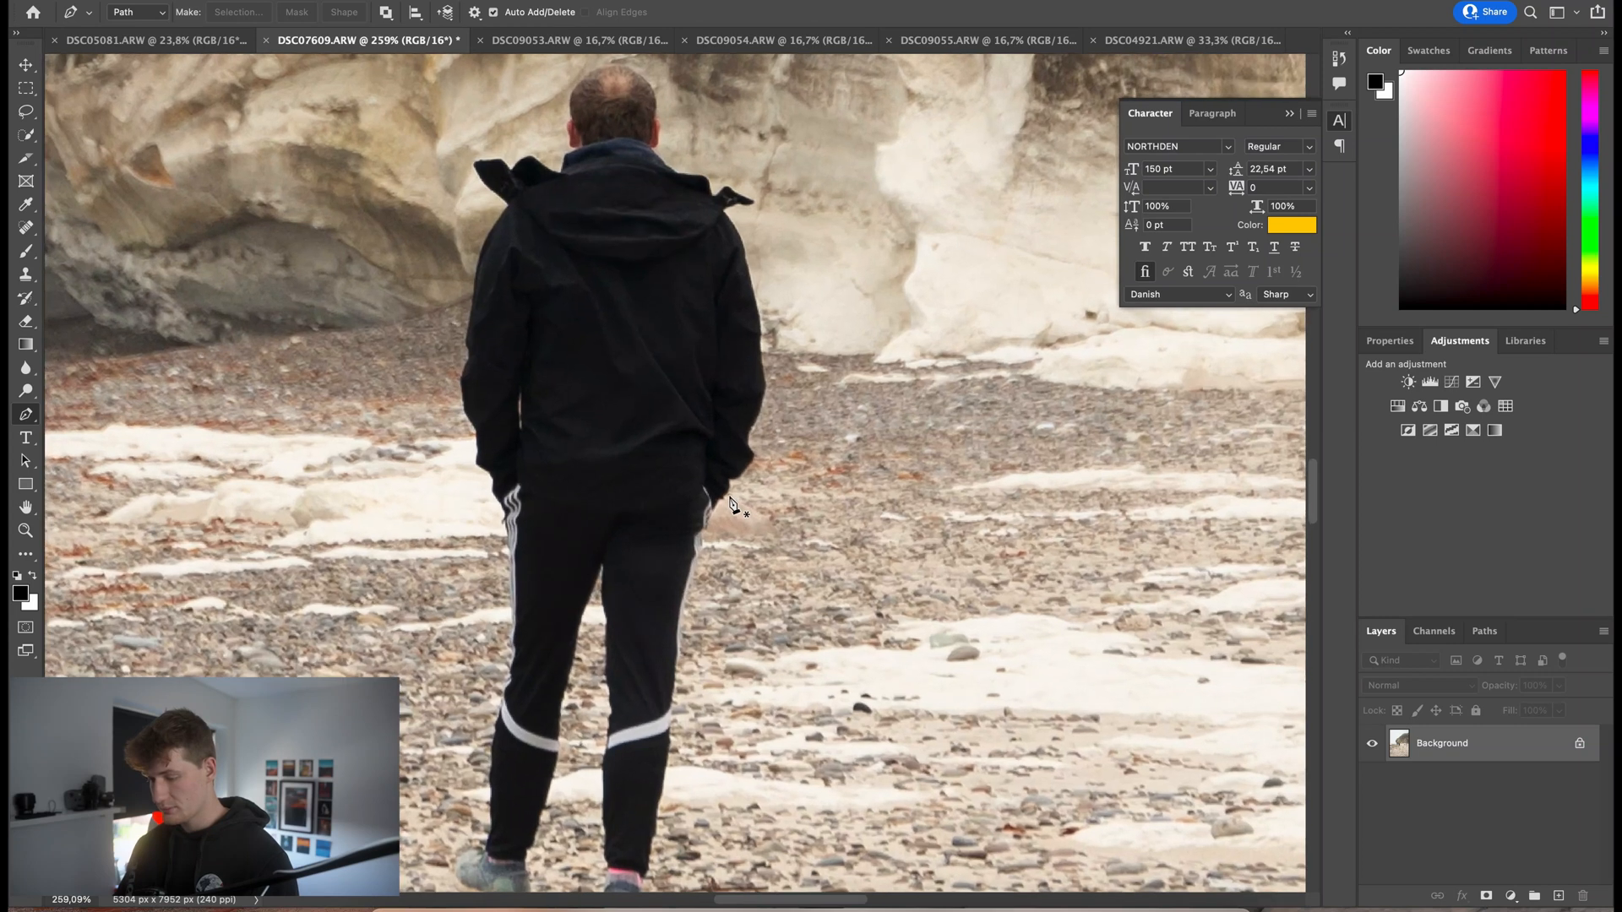
scroll(732, 504, down, 1)
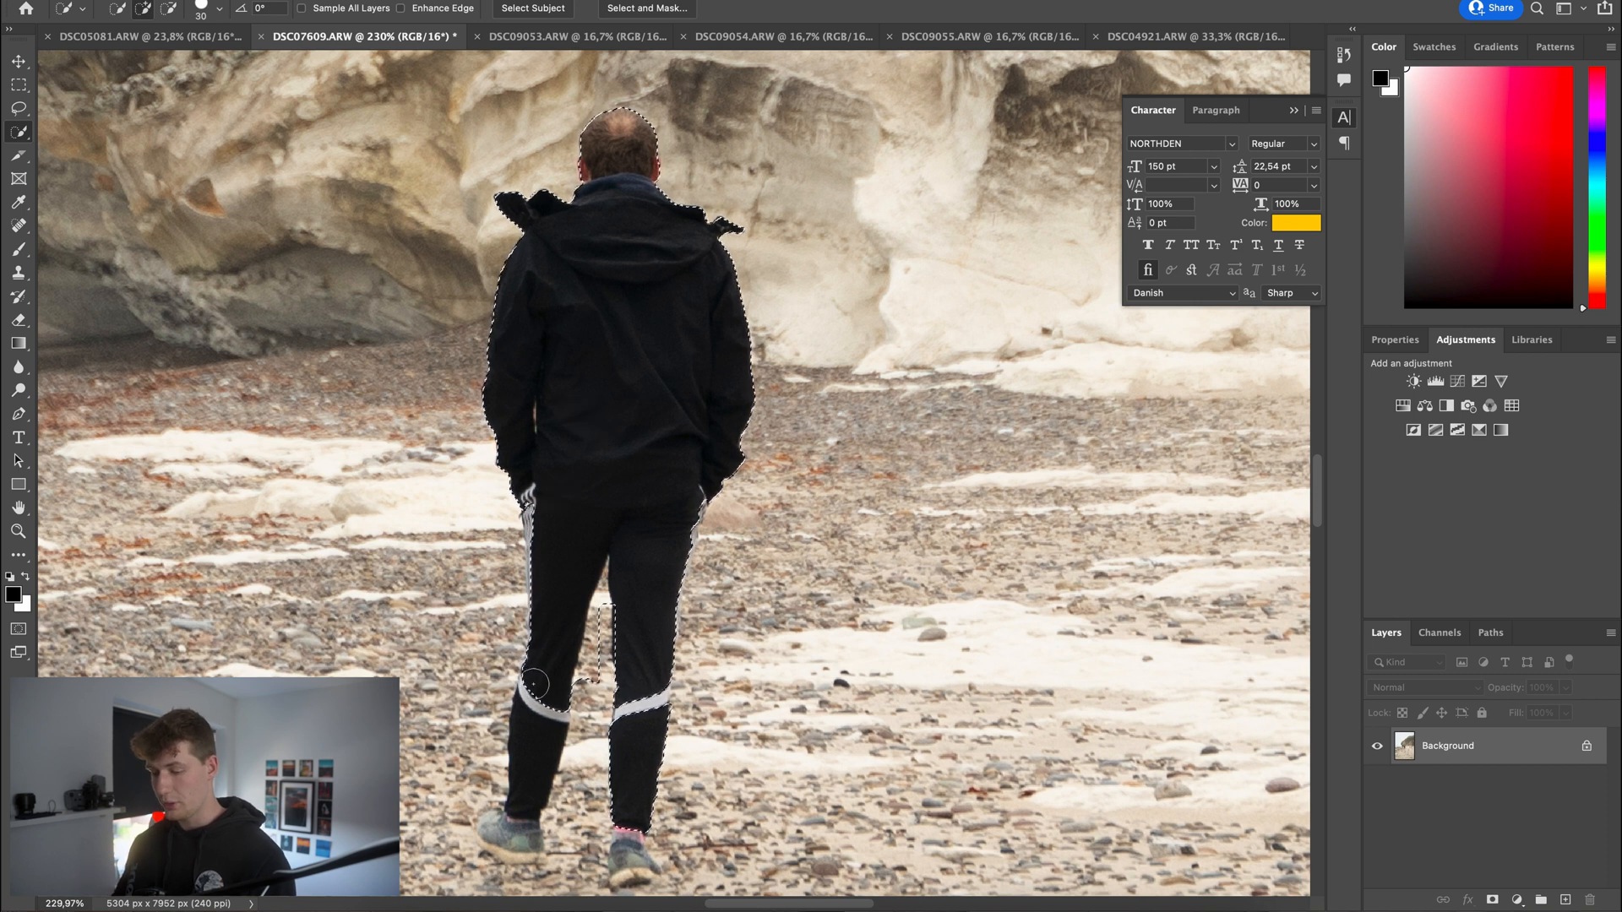
drag(542, 697, 536, 722)
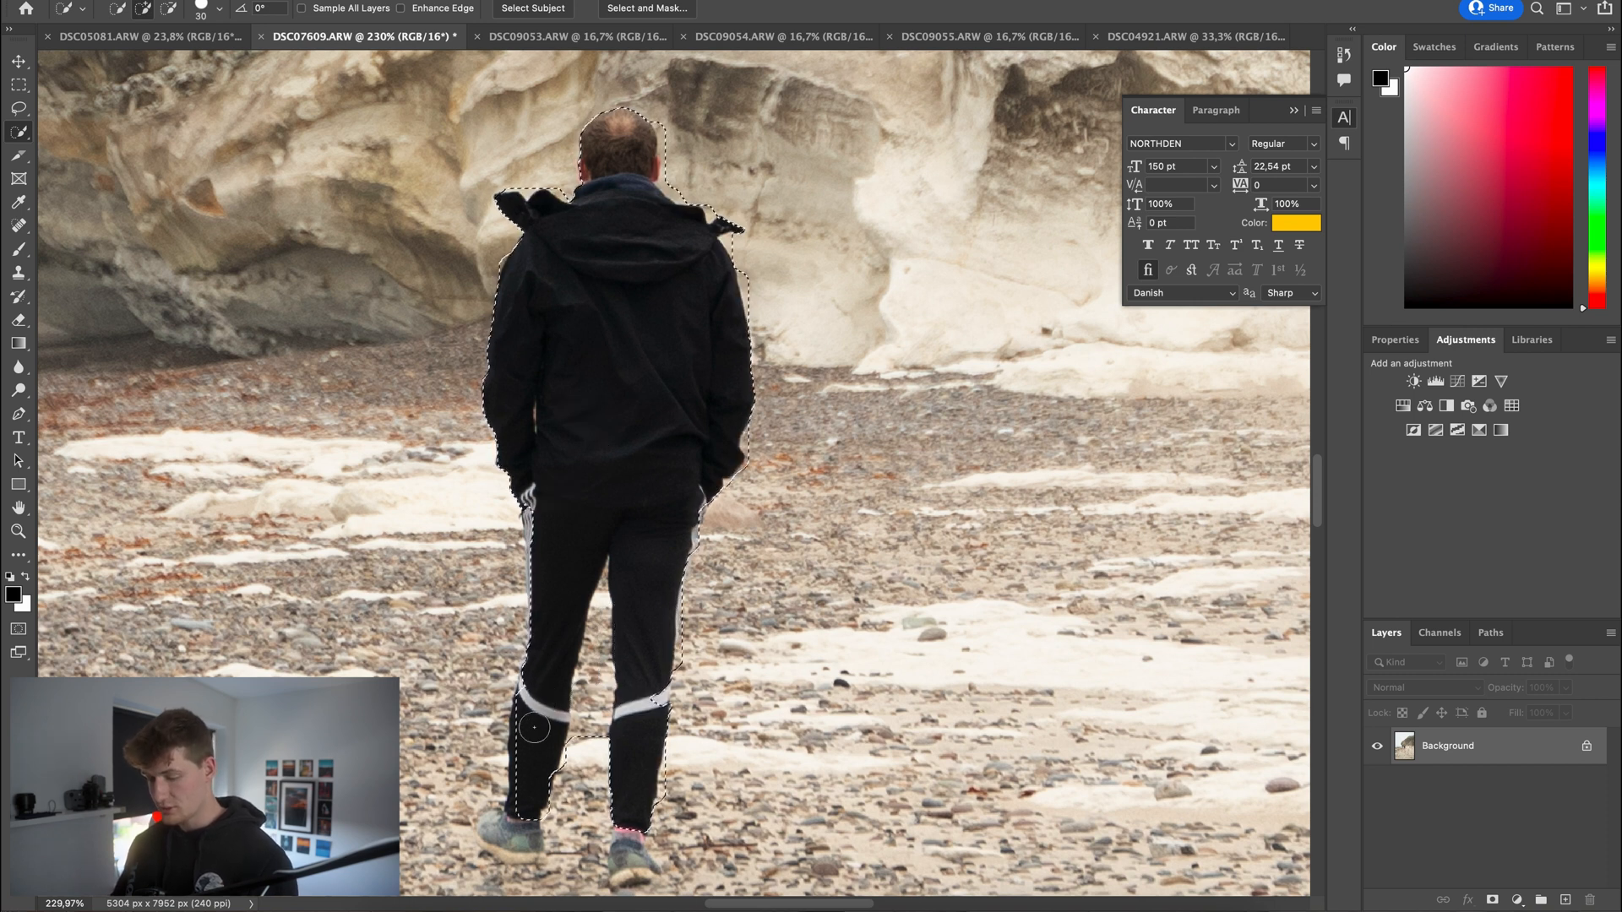
drag(518, 785, 507, 848)
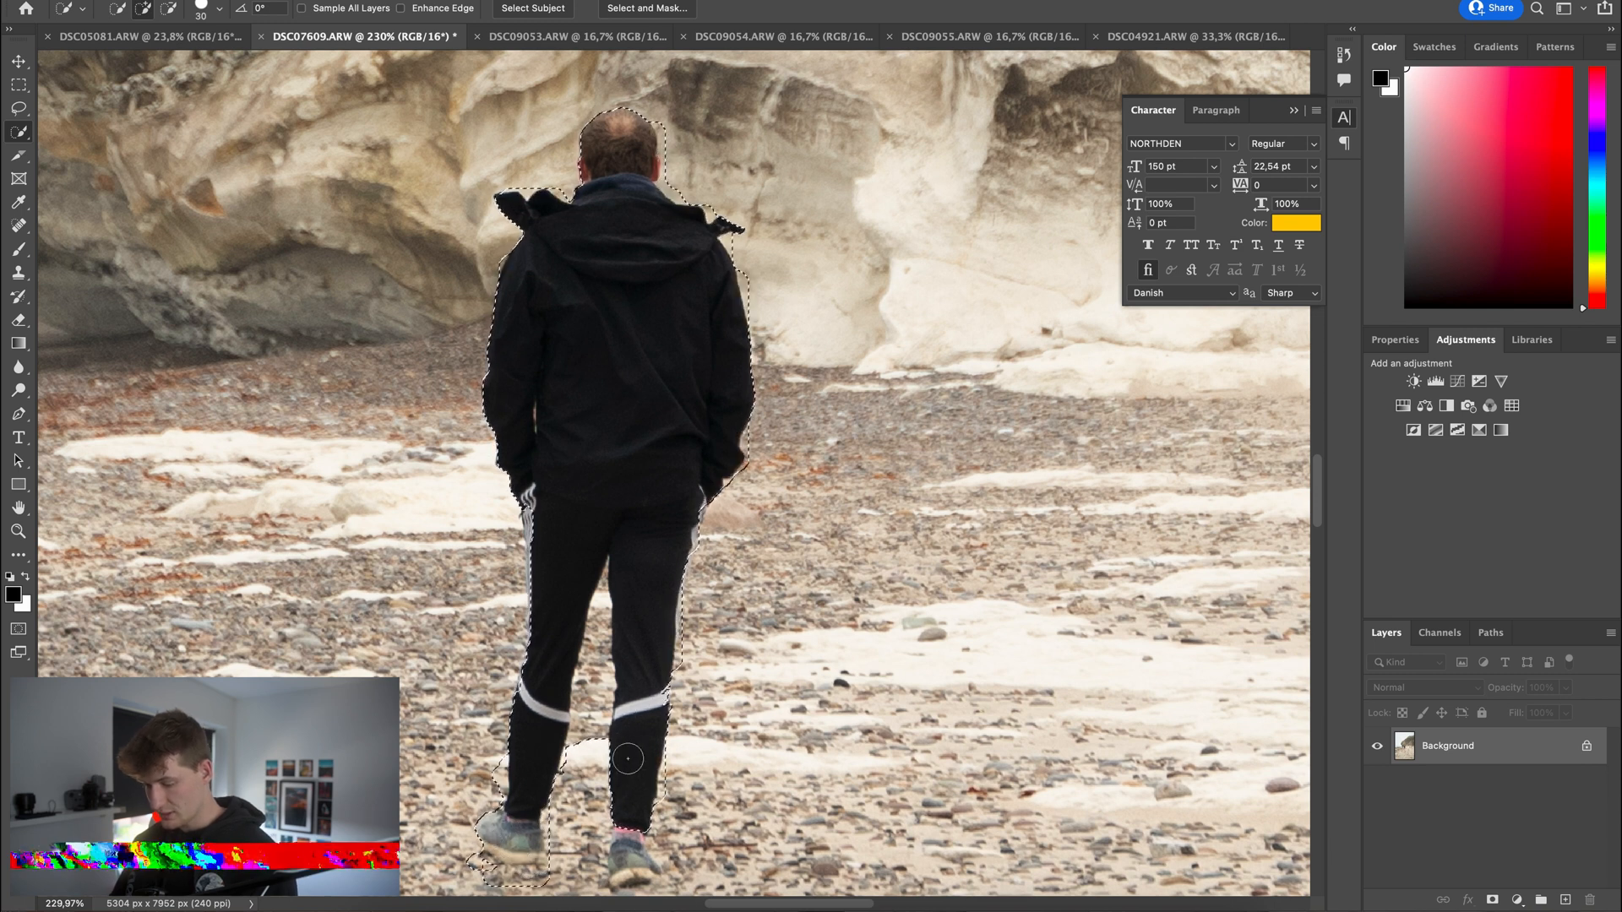
drag(640, 864, 635, 878)
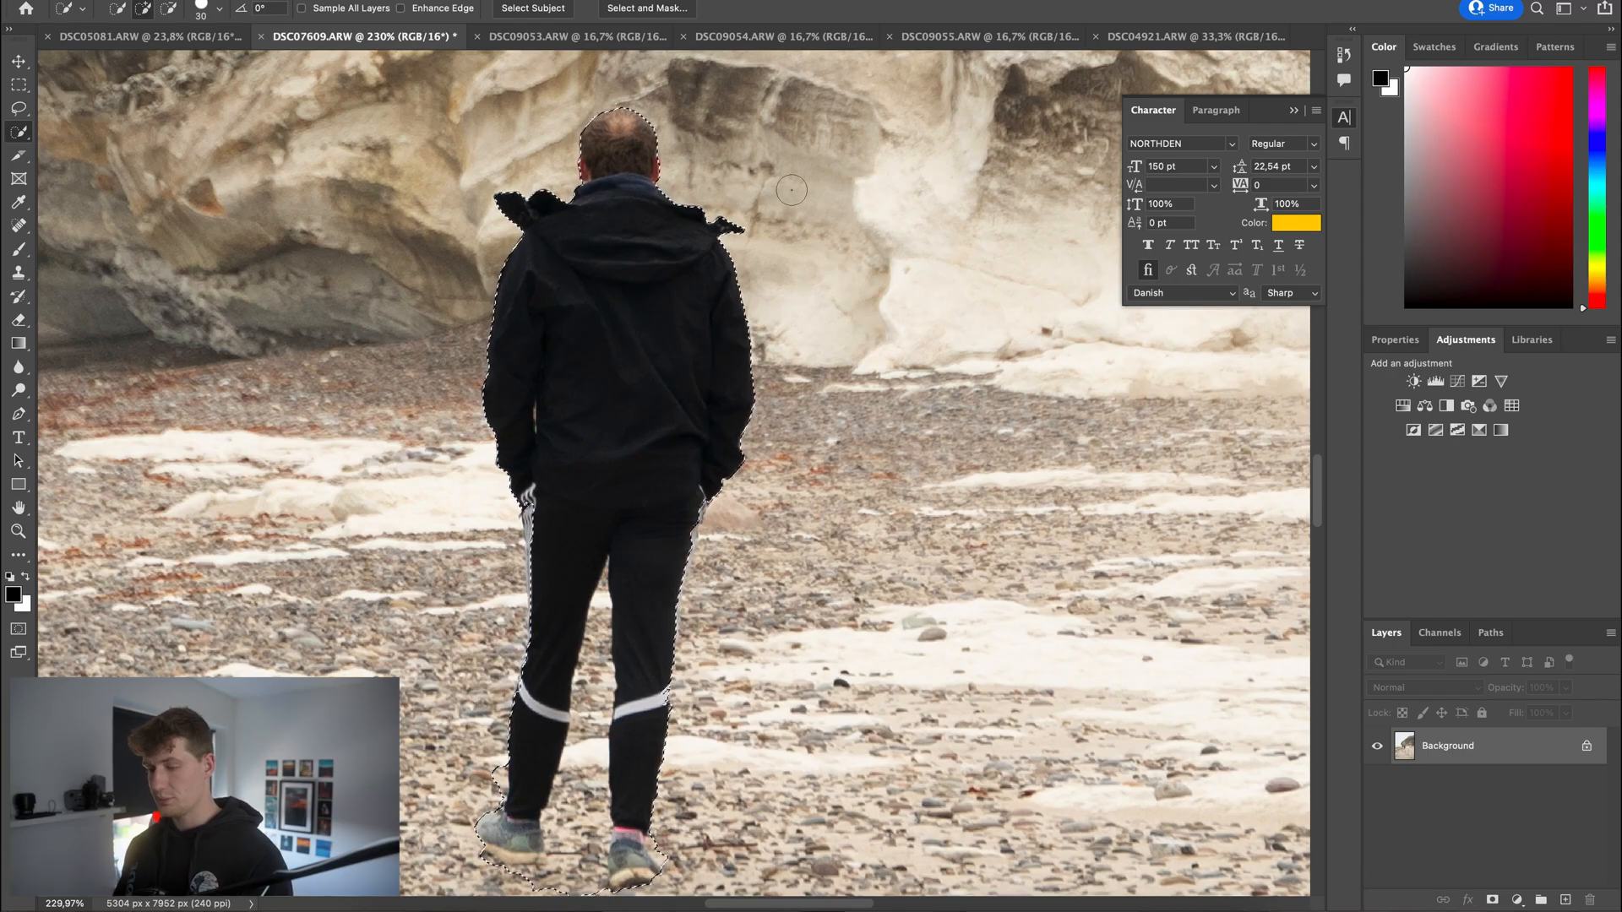
Step: Add a patch of cliff beside the man's head to the selection, and subtract that patch and the gap between his legs
click(718, 174)
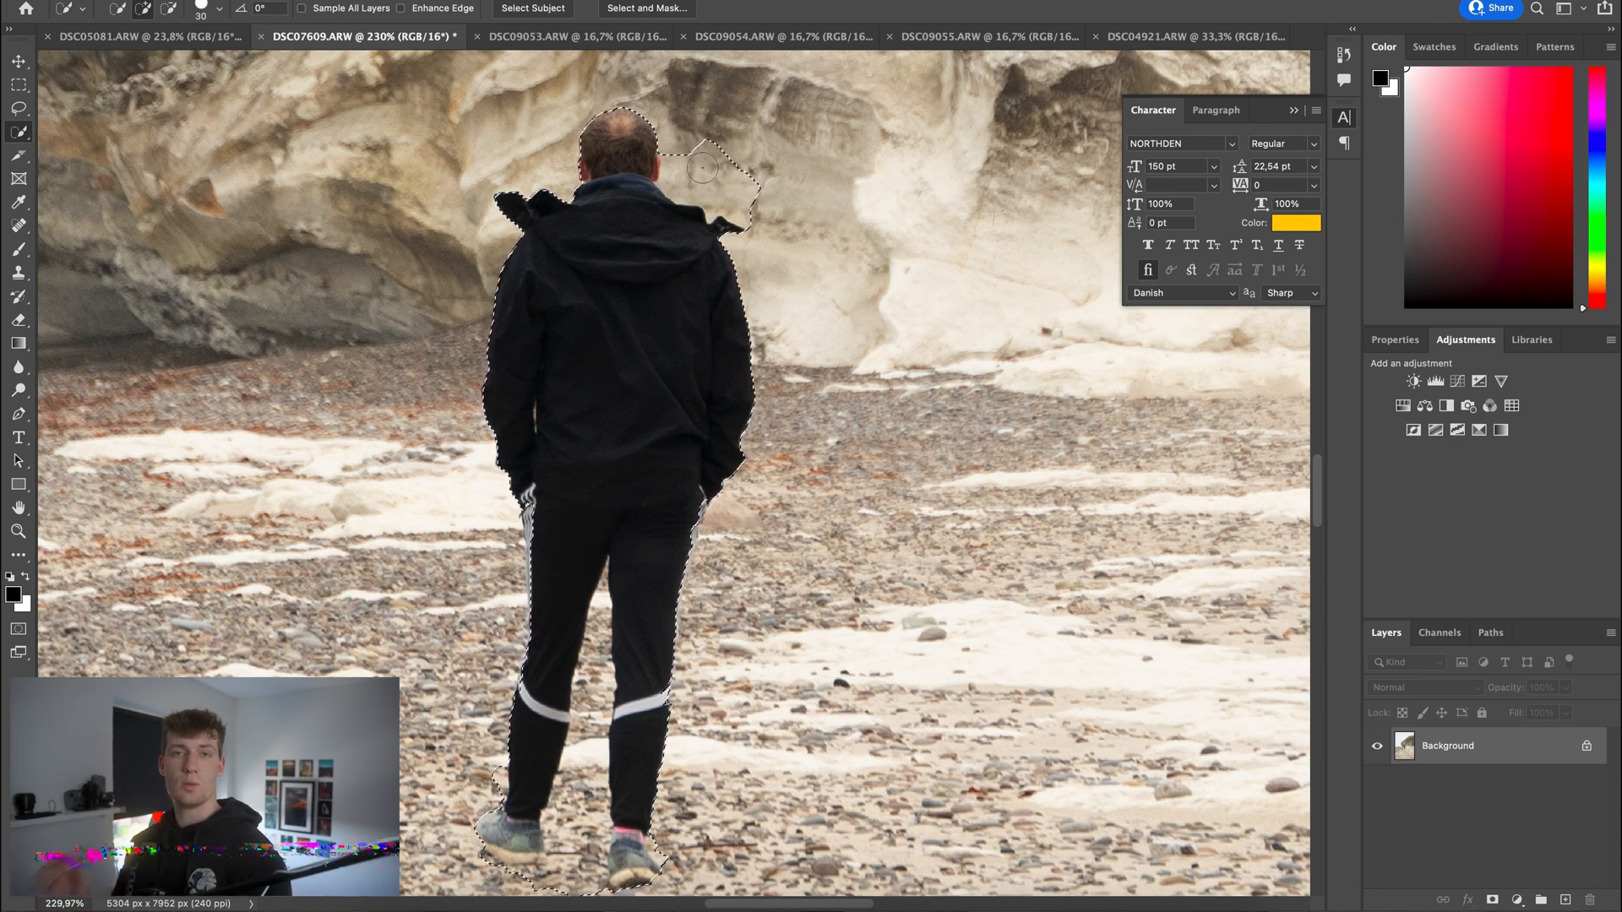
key(alt)
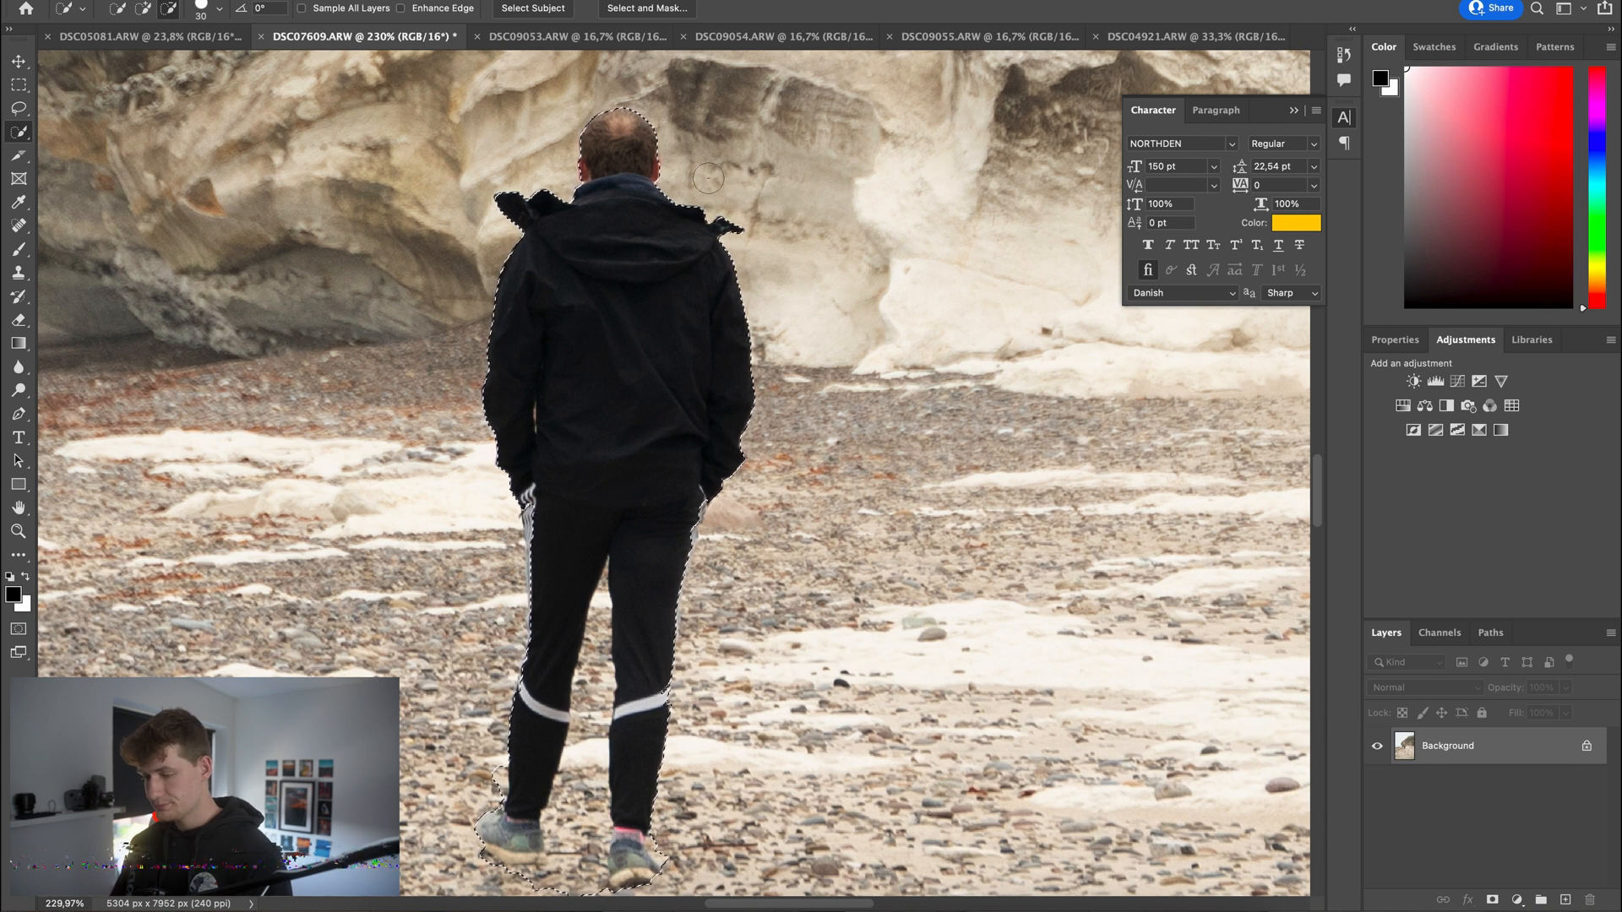
drag(594, 845, 602, 629)
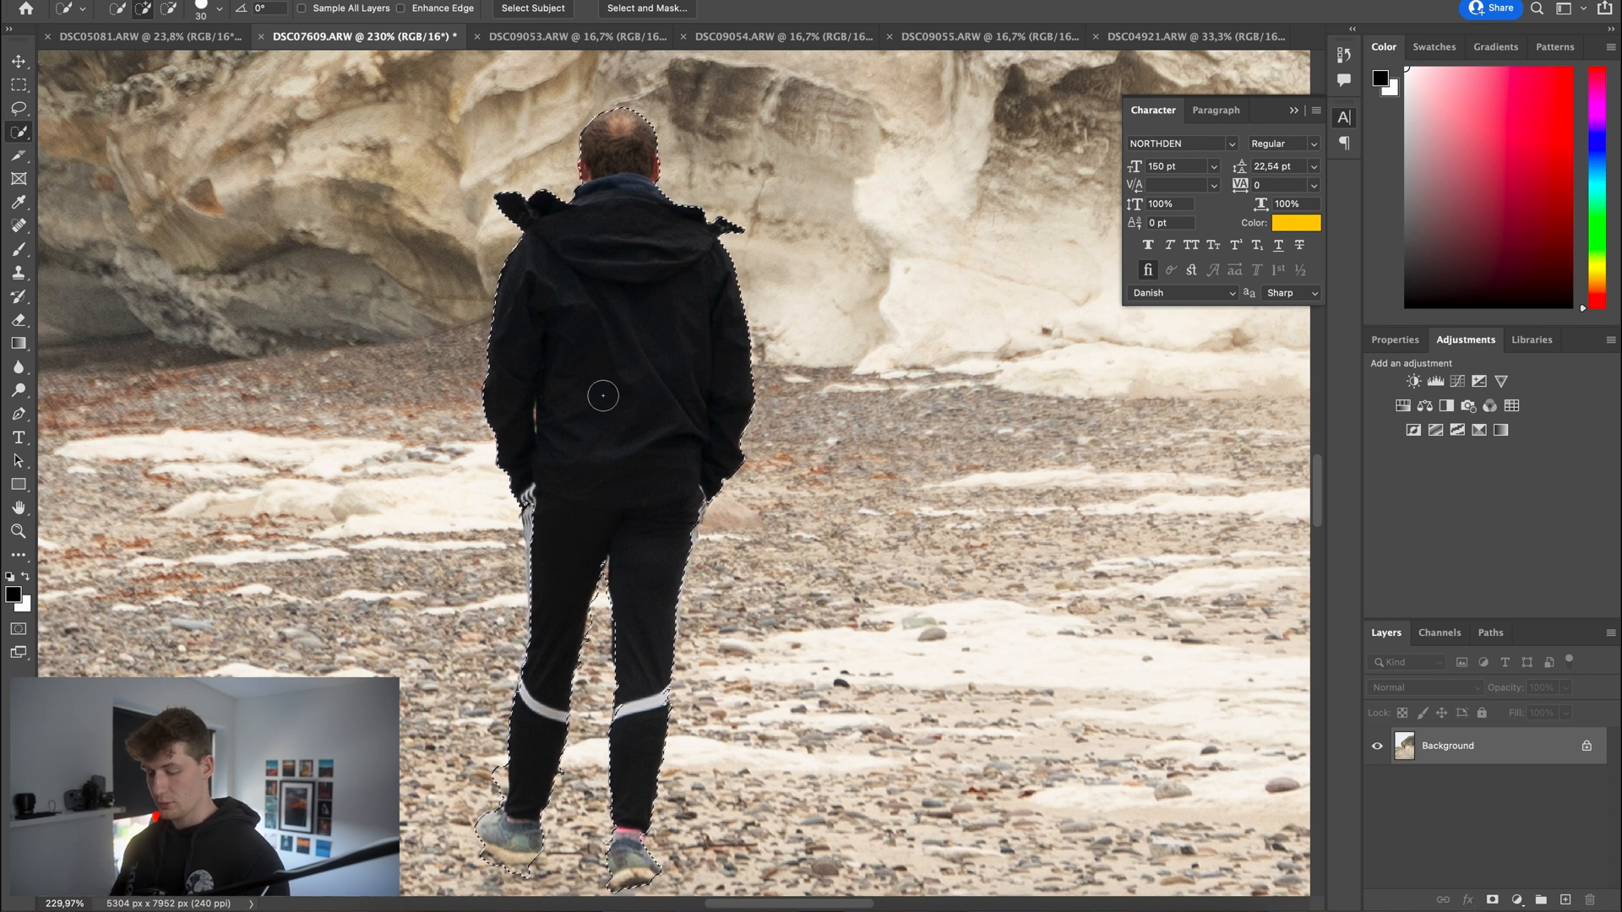
Step: Deselect the man and reselect him by drawing a loose outline around him with the Object Selection Tool in Lasso mode
key(ctrl+d)
key(shift+w)
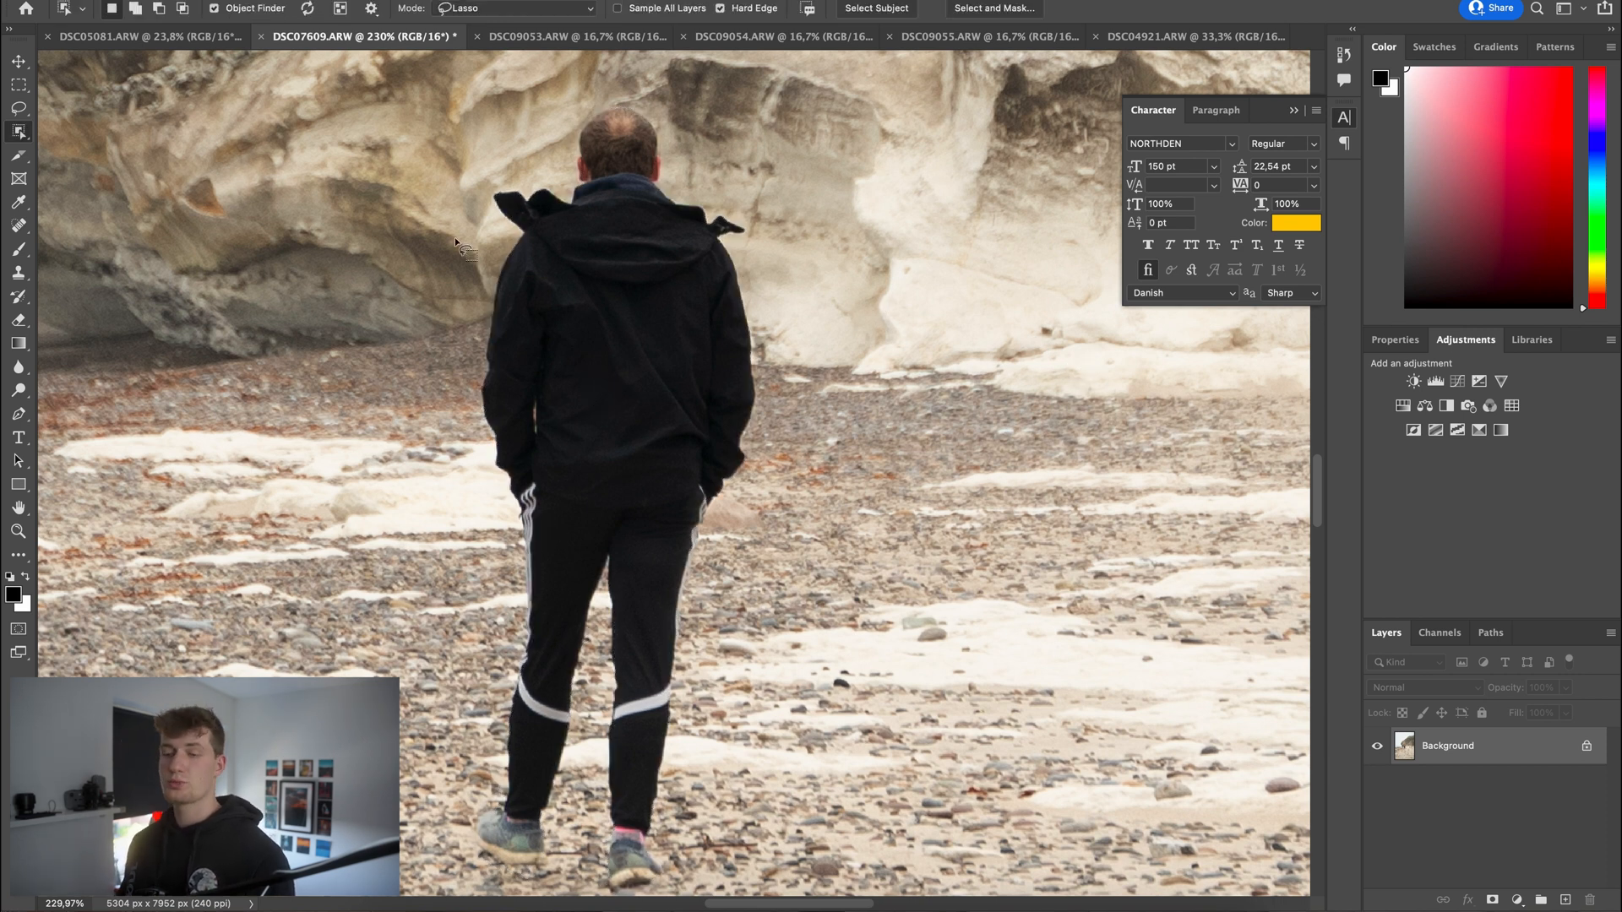
scroll(456, 242, down, 3)
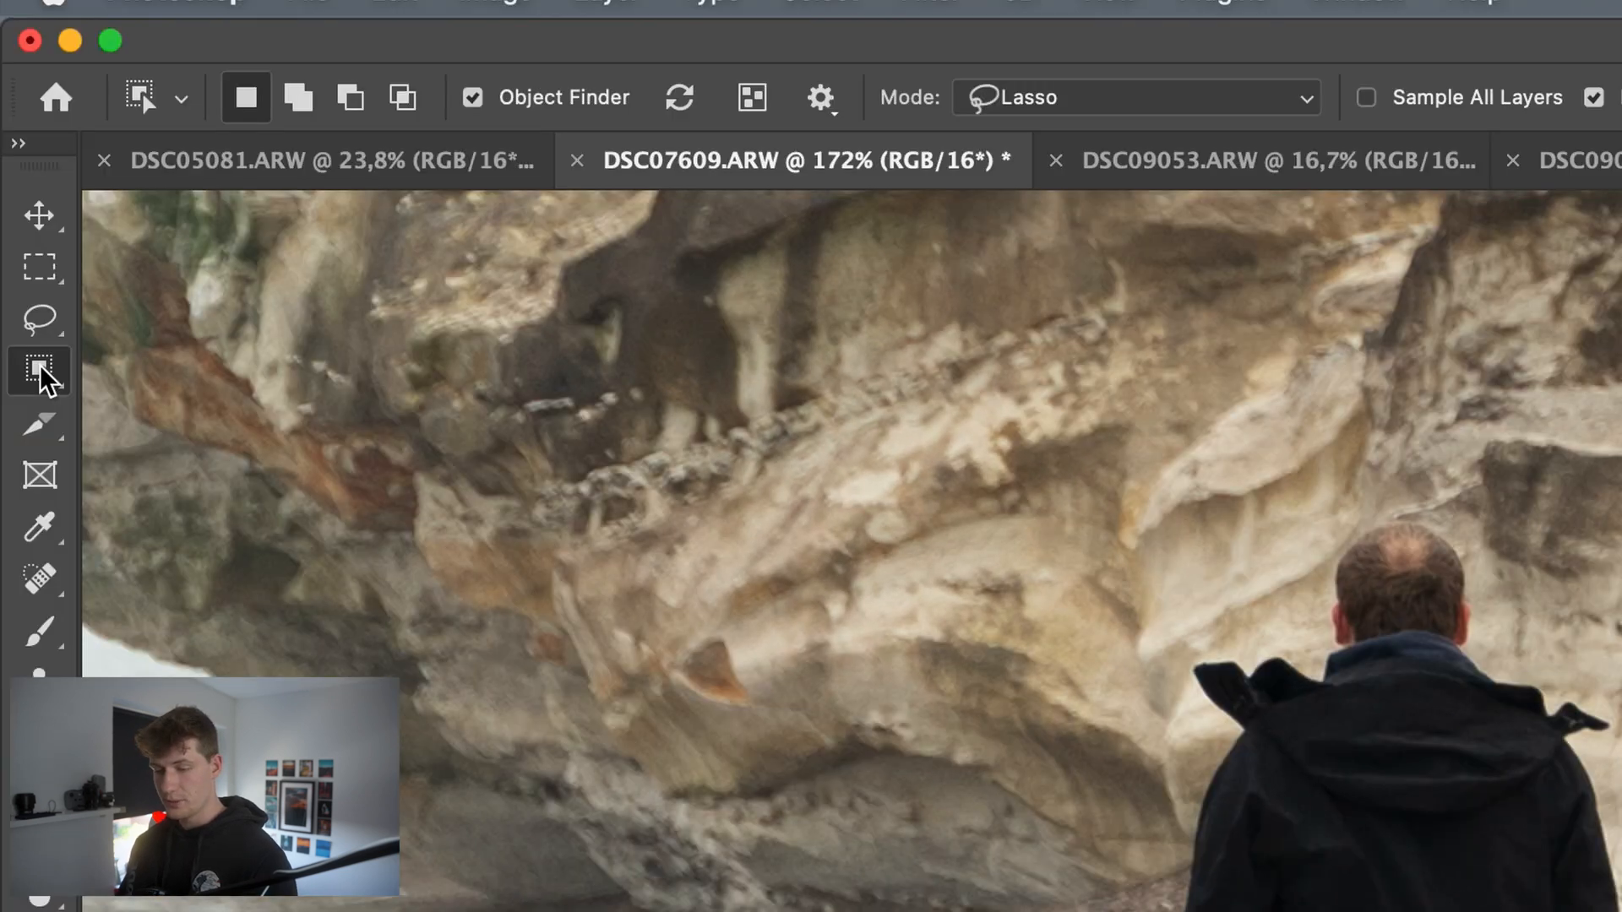
click(40, 369)
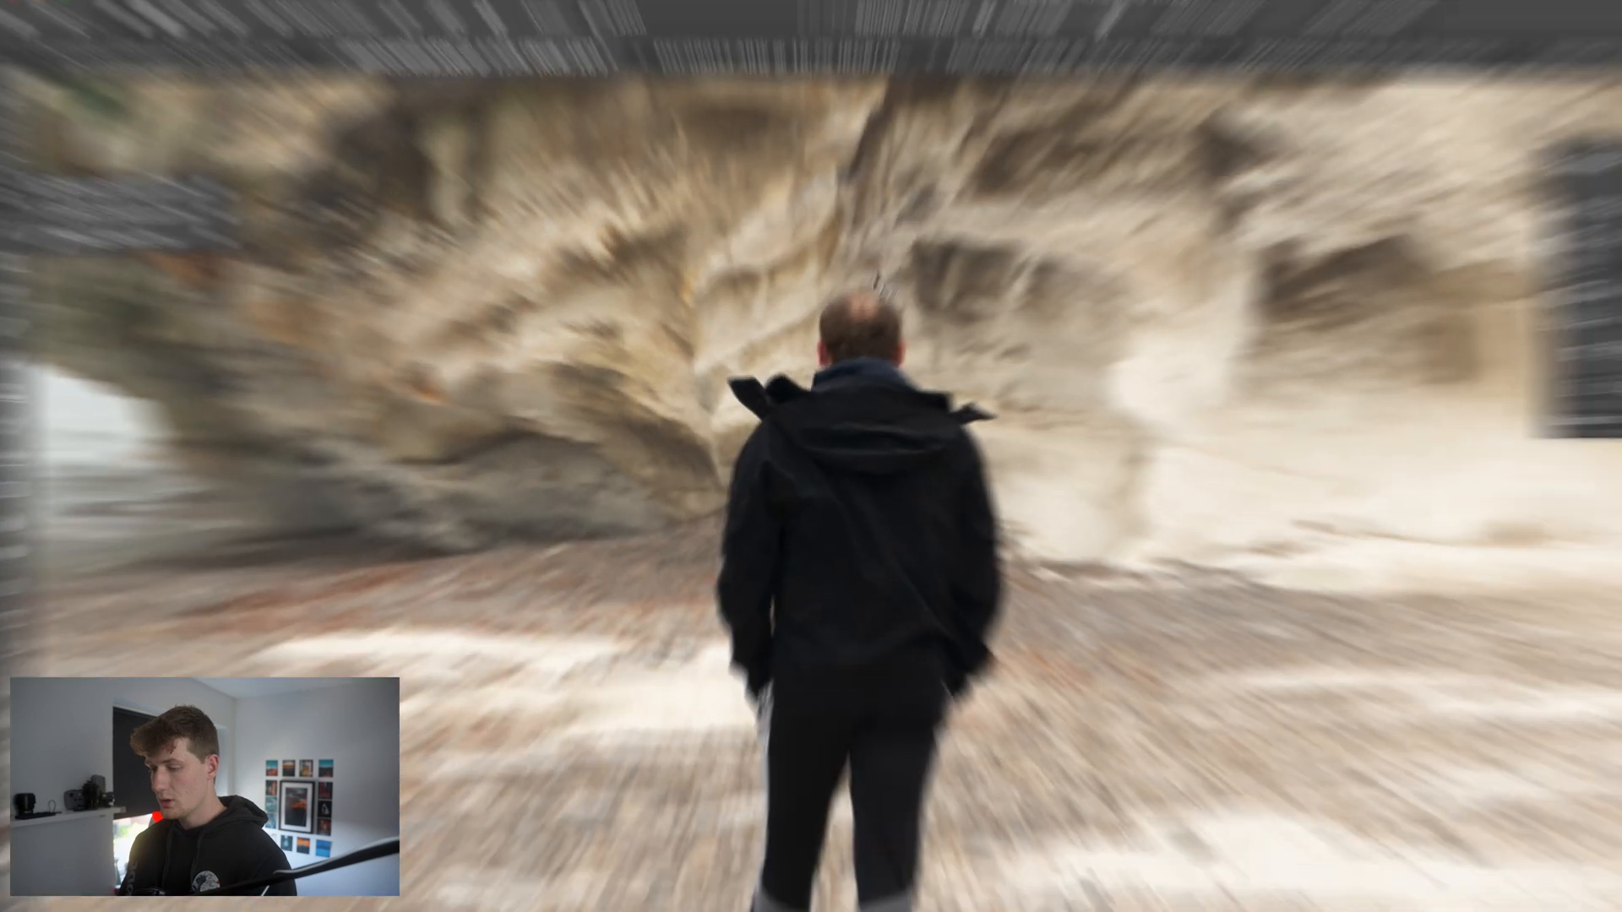
click(227, 370)
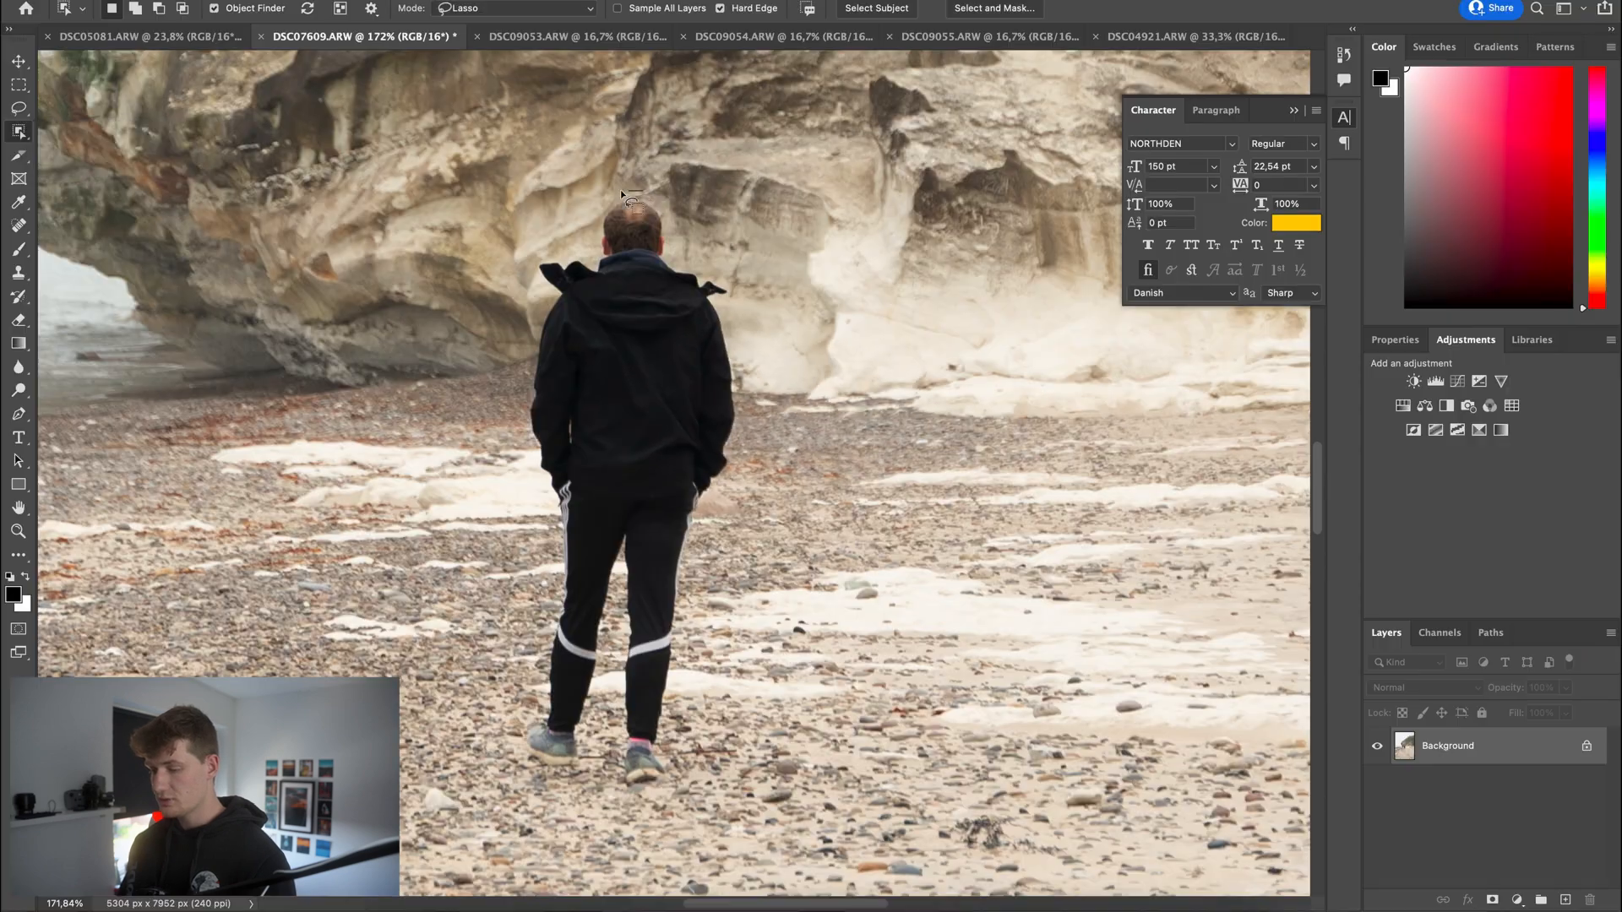
drag(524, 265, 480, 545)
mouse_move(488, 758)
mouse_down()
mouse_move(643, 831)
mouse_move(769, 701)
mouse_move(748, 370)
mouse_up()
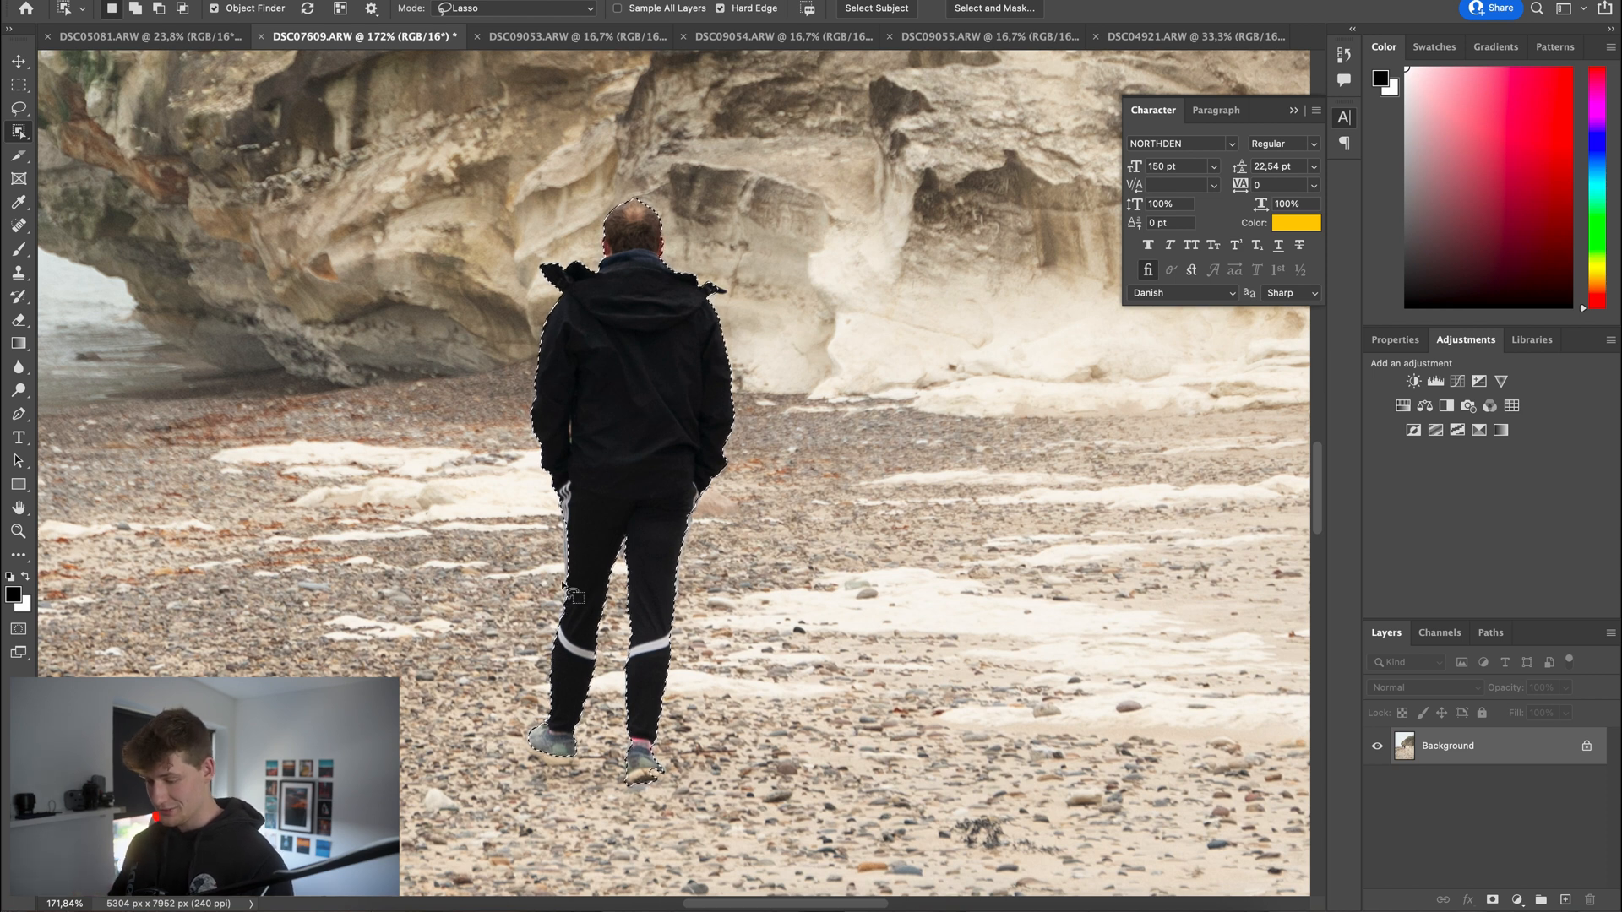
Step: Examine the selection edge around the man's jacket, legs and shoes
scroll(672, 478, up, 3)
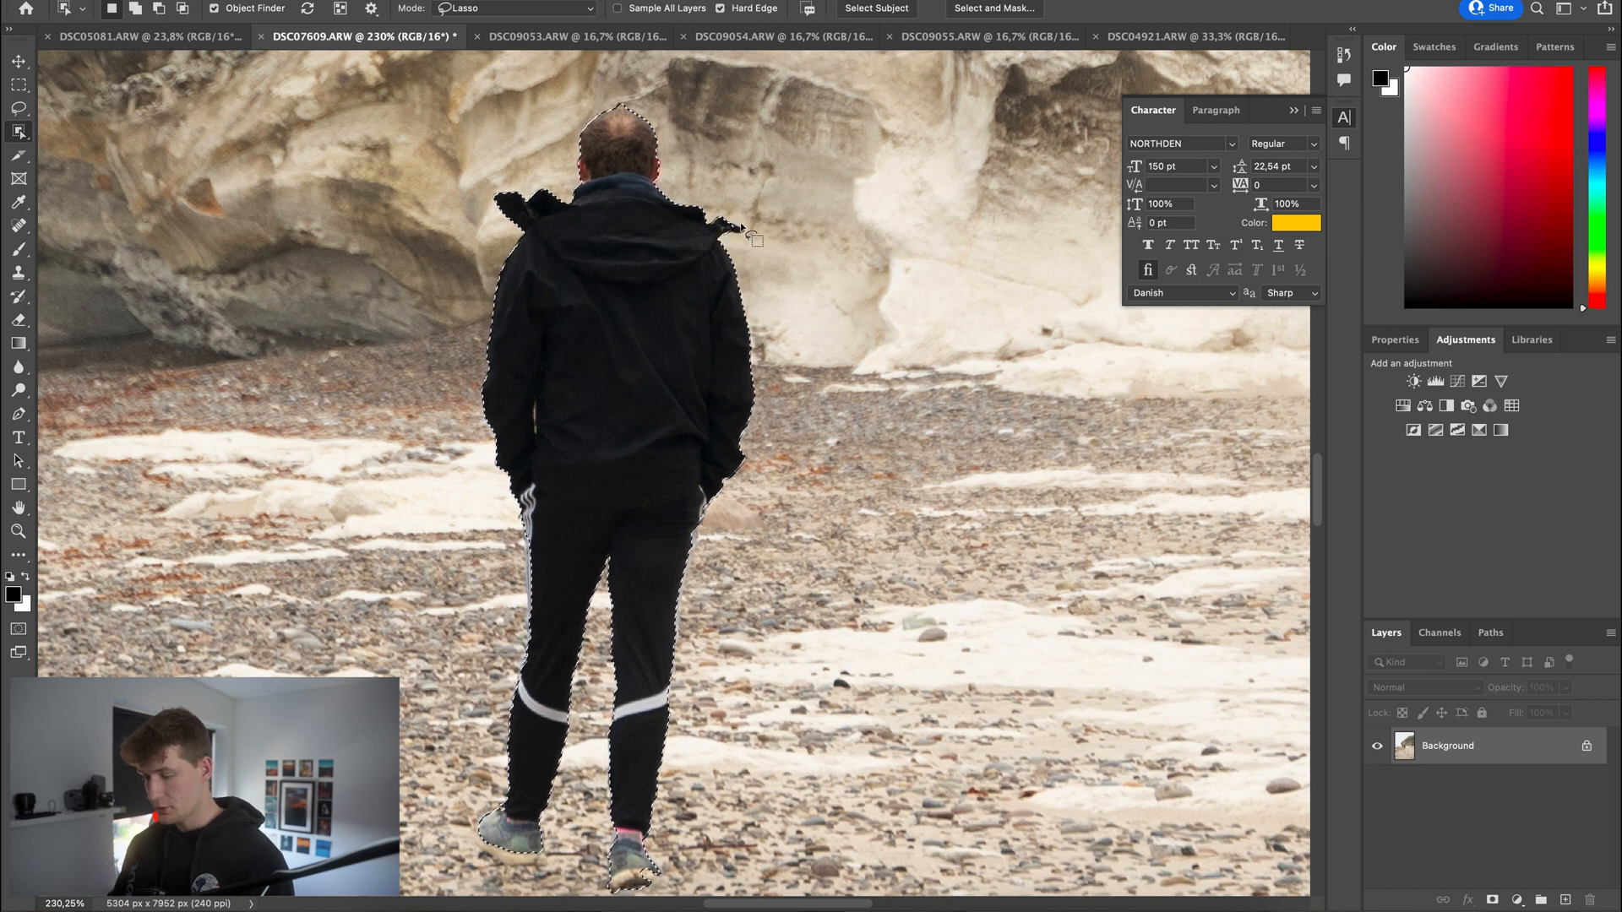
scroll(637, 420, down, 4)
scroll(637, 504, up, 3)
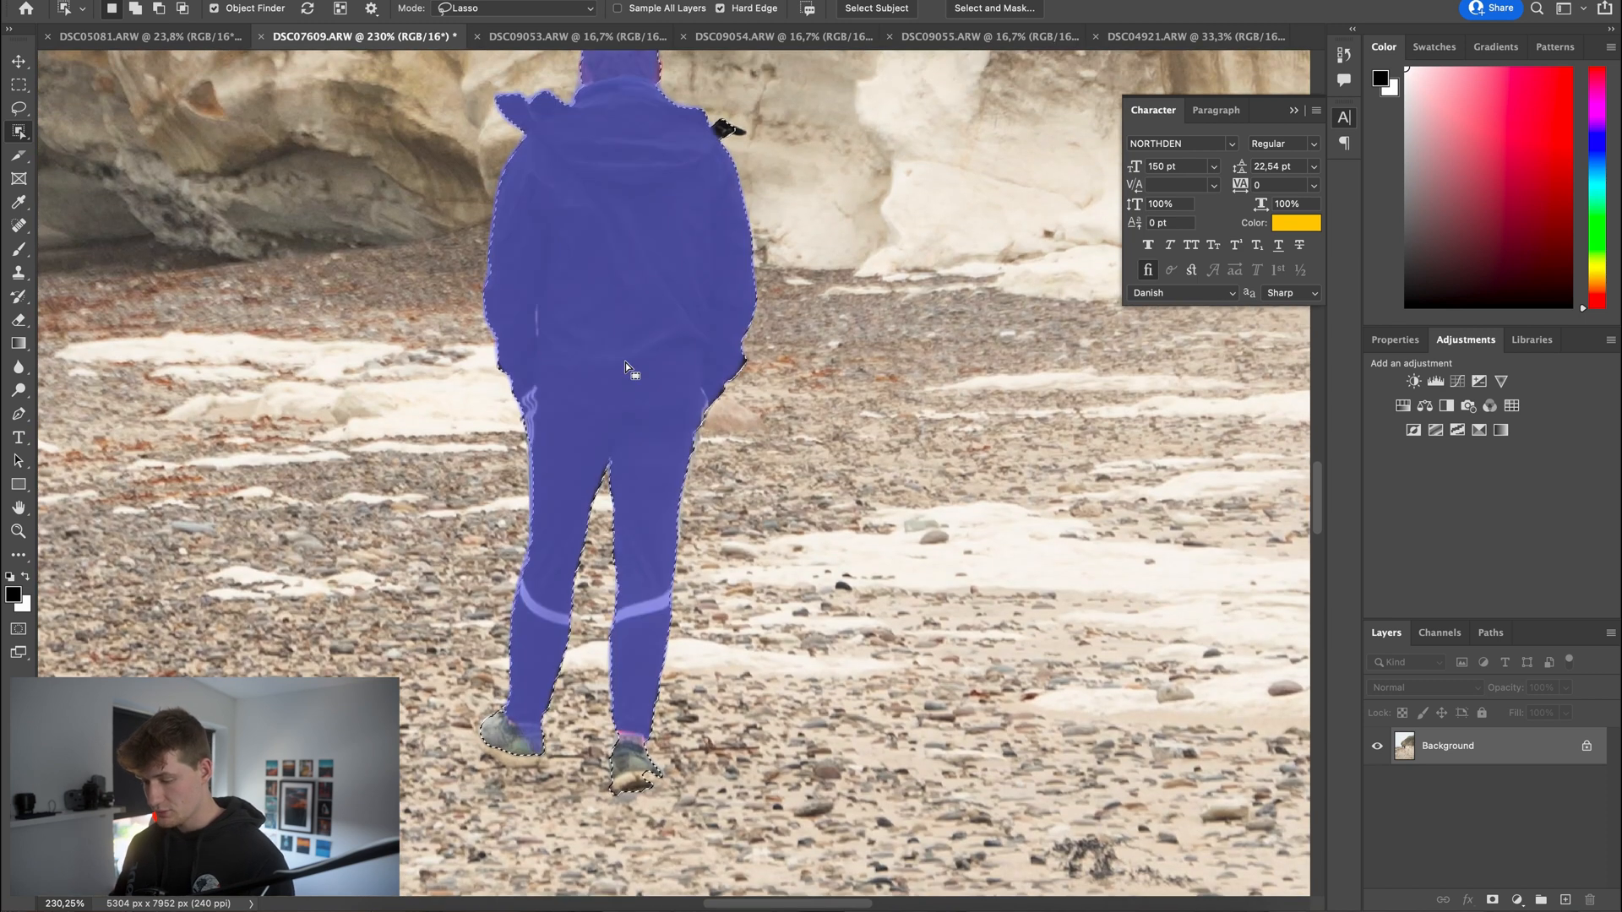
scroll(610, 297, up, 5)
scroll(610, 296, down, 5)
scroll(610, 297, down, 5)
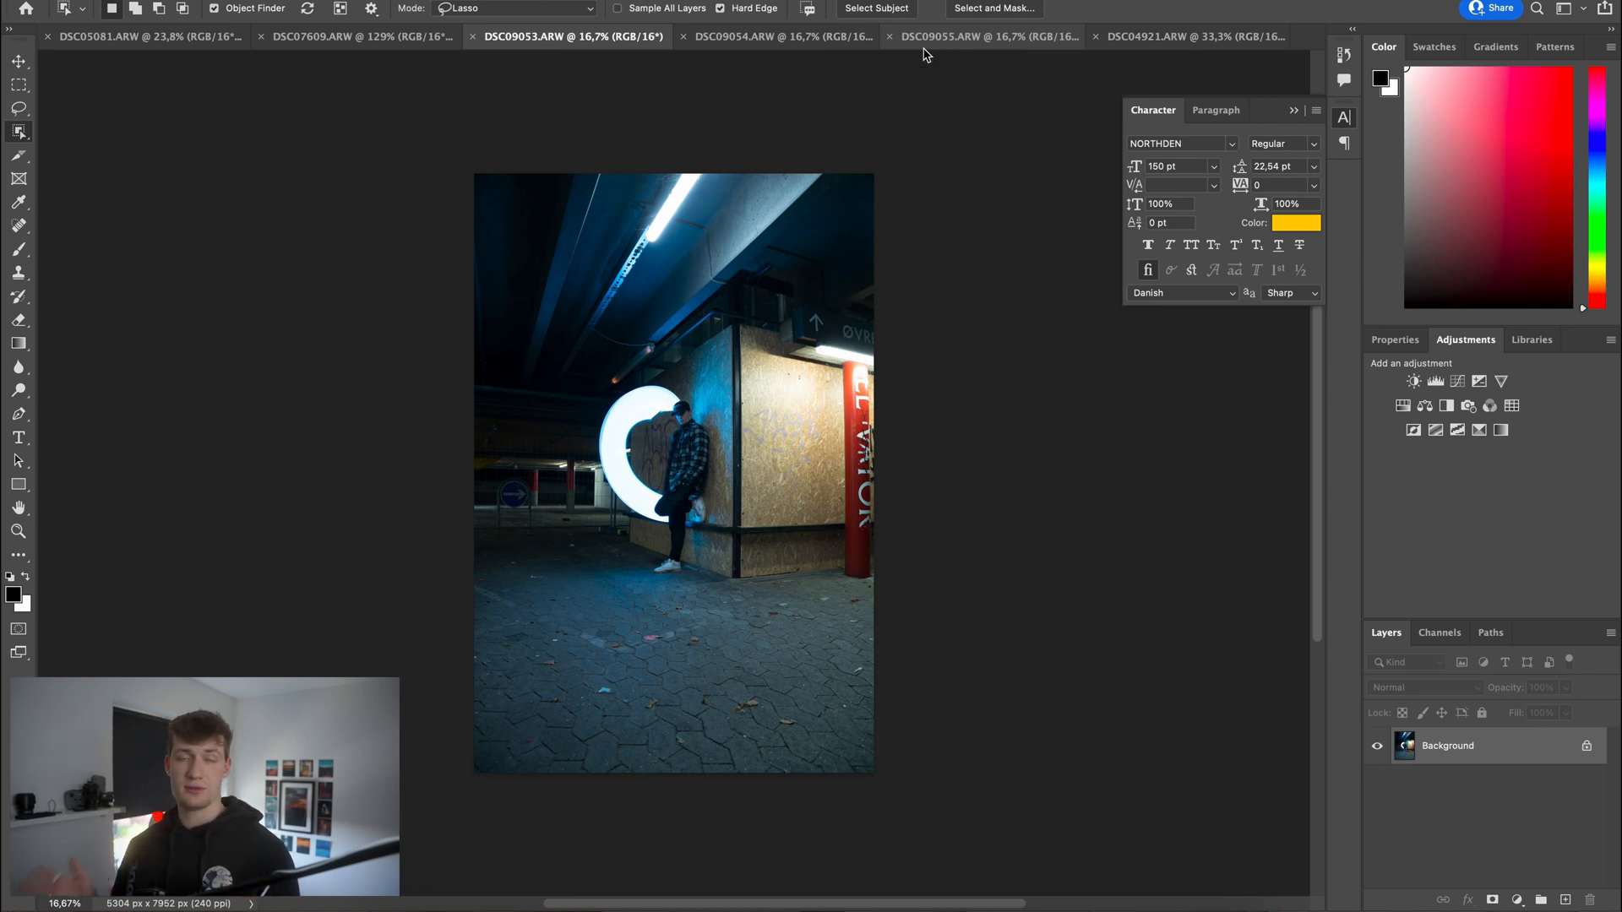
Step: Collapse the Character settings and compare the parking garage photos DSC09053.ARW, DSC09054.ARW and DSC09055.ARW
click(1344, 121)
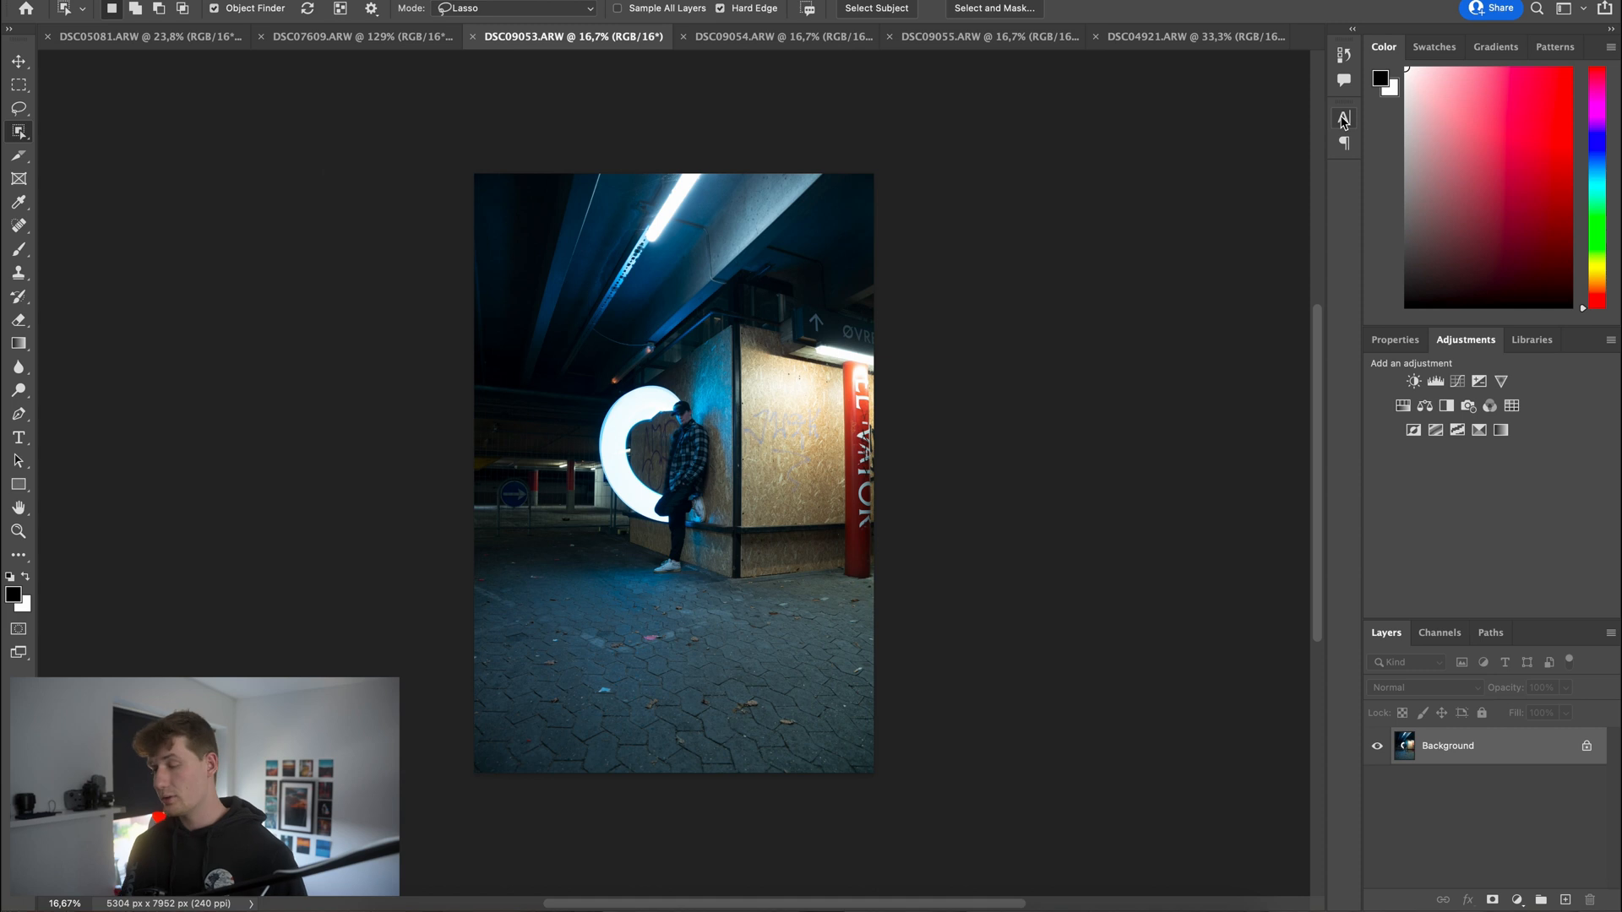
click(845, 38)
click(615, 38)
click(770, 38)
click(922, 38)
click(770, 39)
click(591, 38)
click(770, 38)
click(972, 38)
click(803, 38)
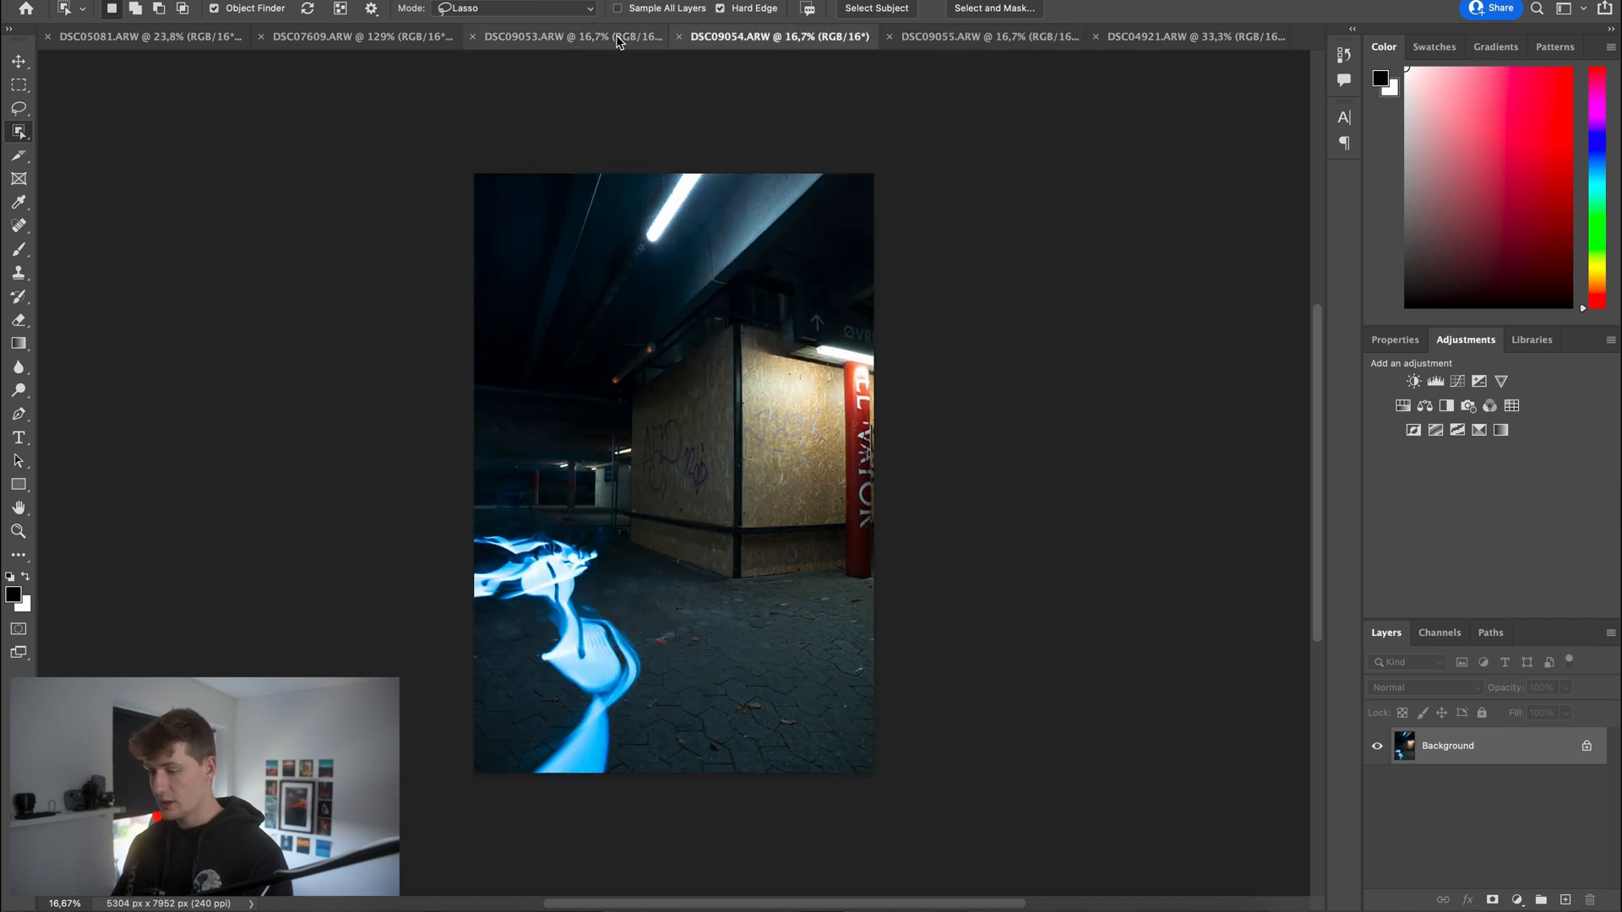
click(579, 38)
click(824, 37)
click(963, 43)
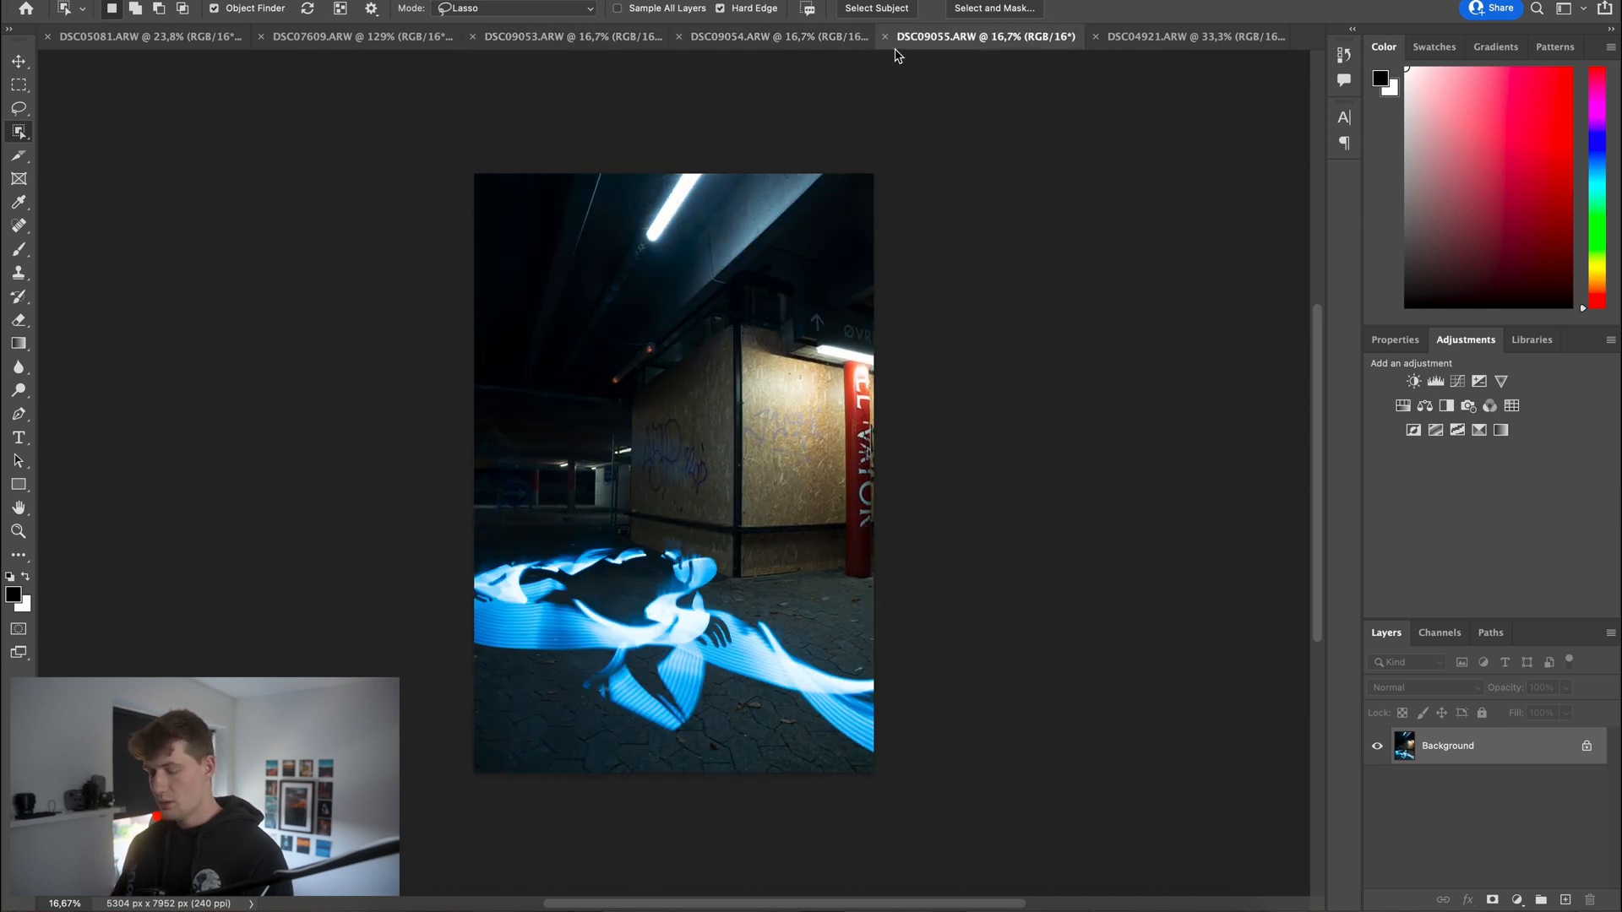
Step: Copy the whole DSC09055.ARW photo and paste it as a new layer in DSC09053.ARW
key(super+a)
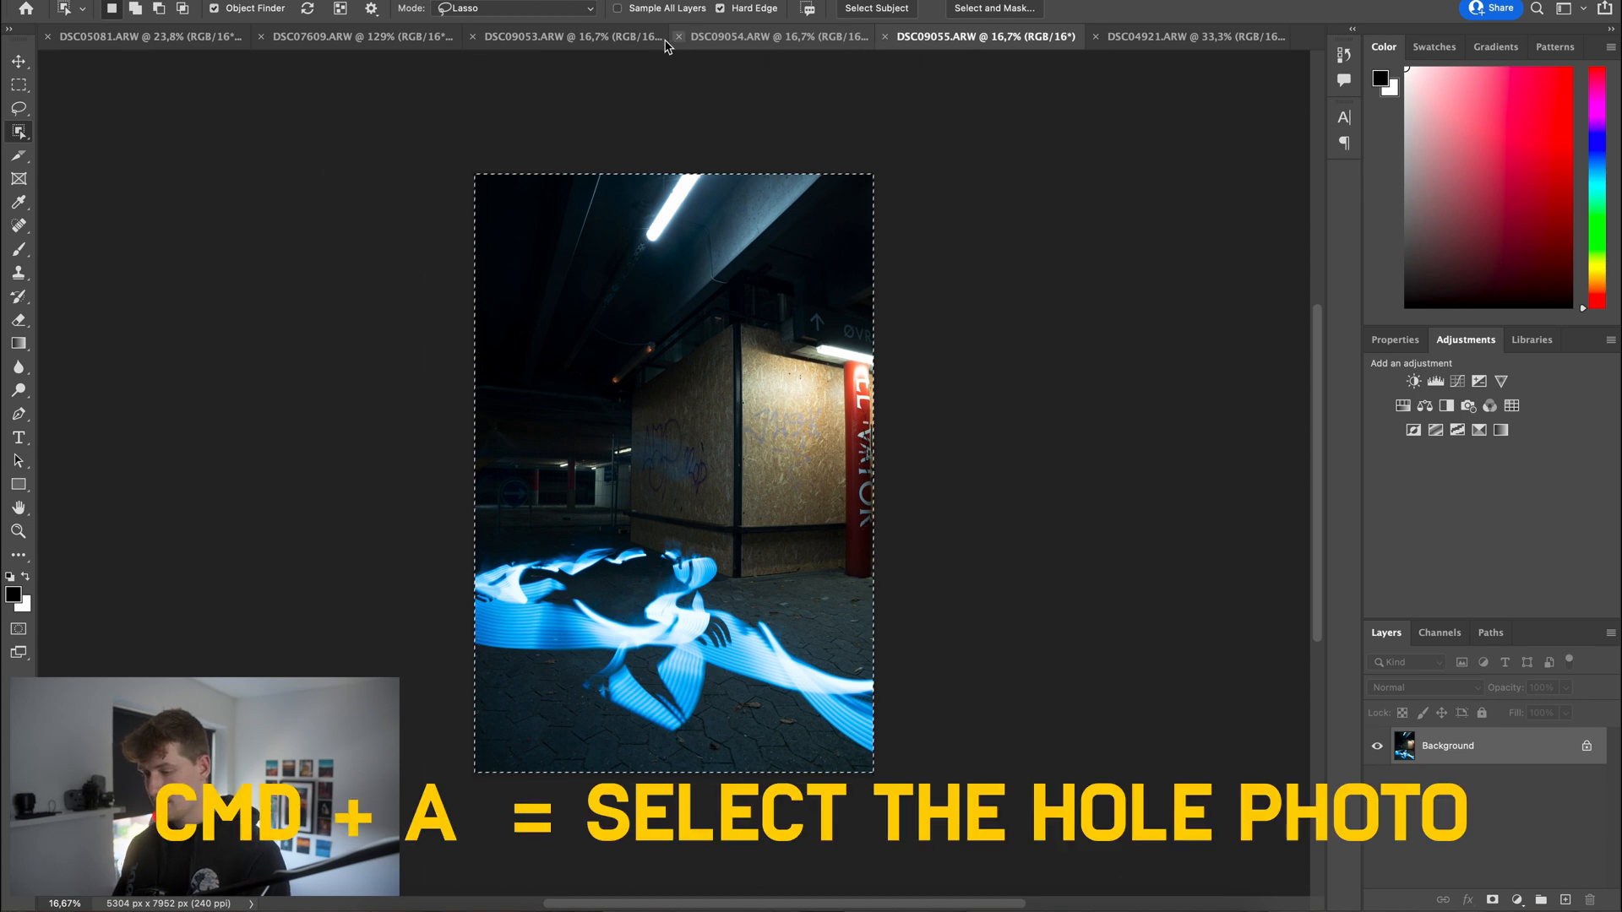
key(super+c)
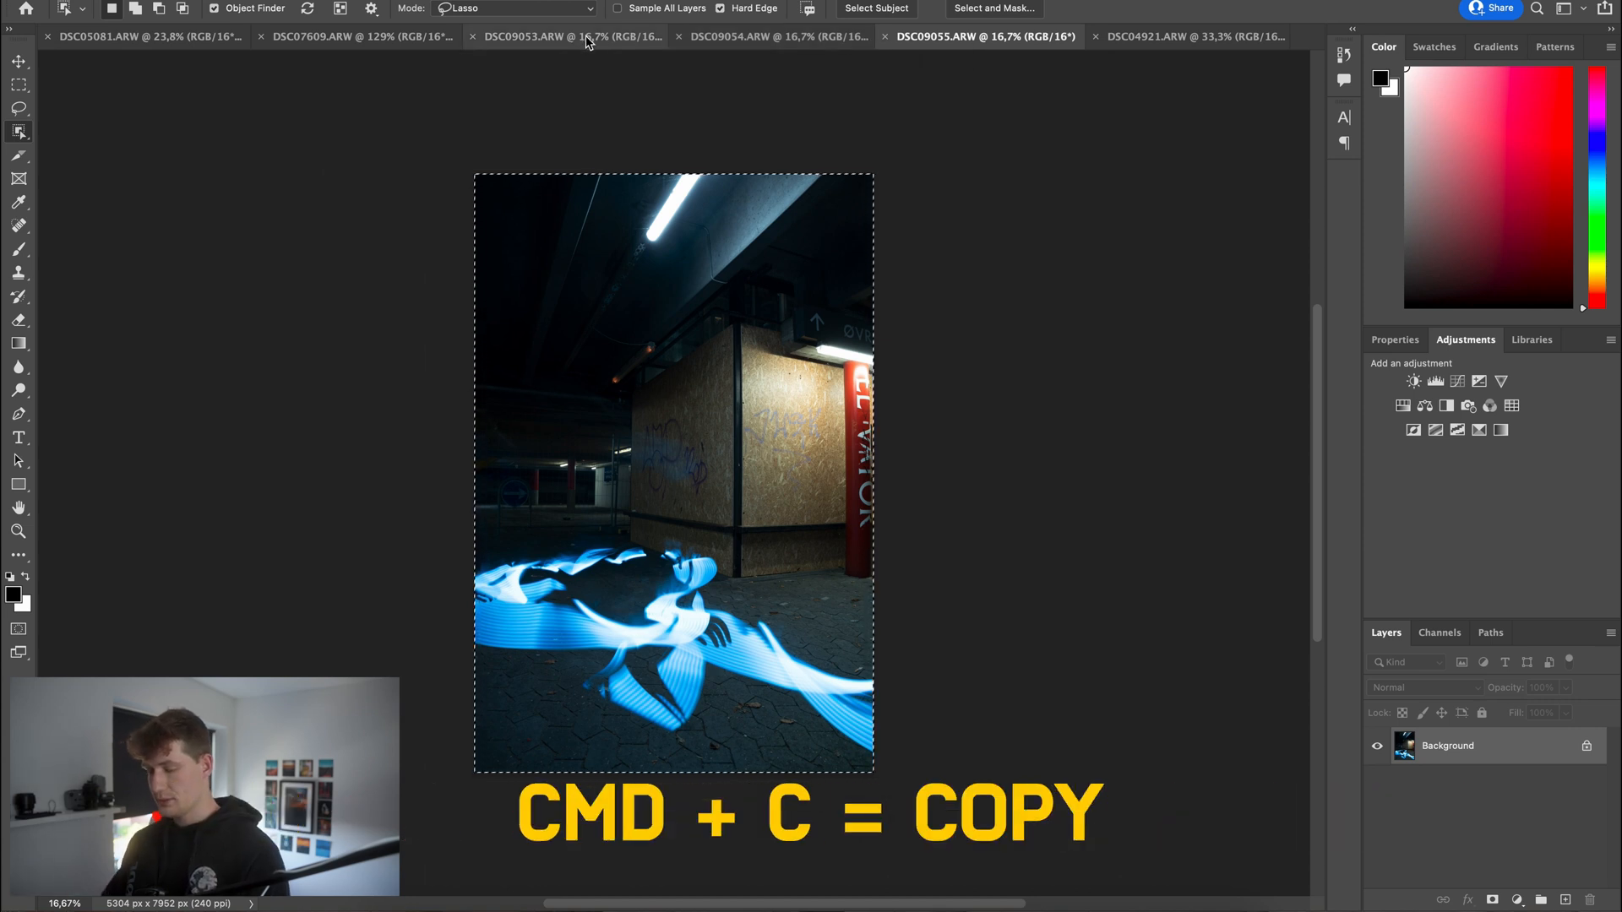
click(587, 38)
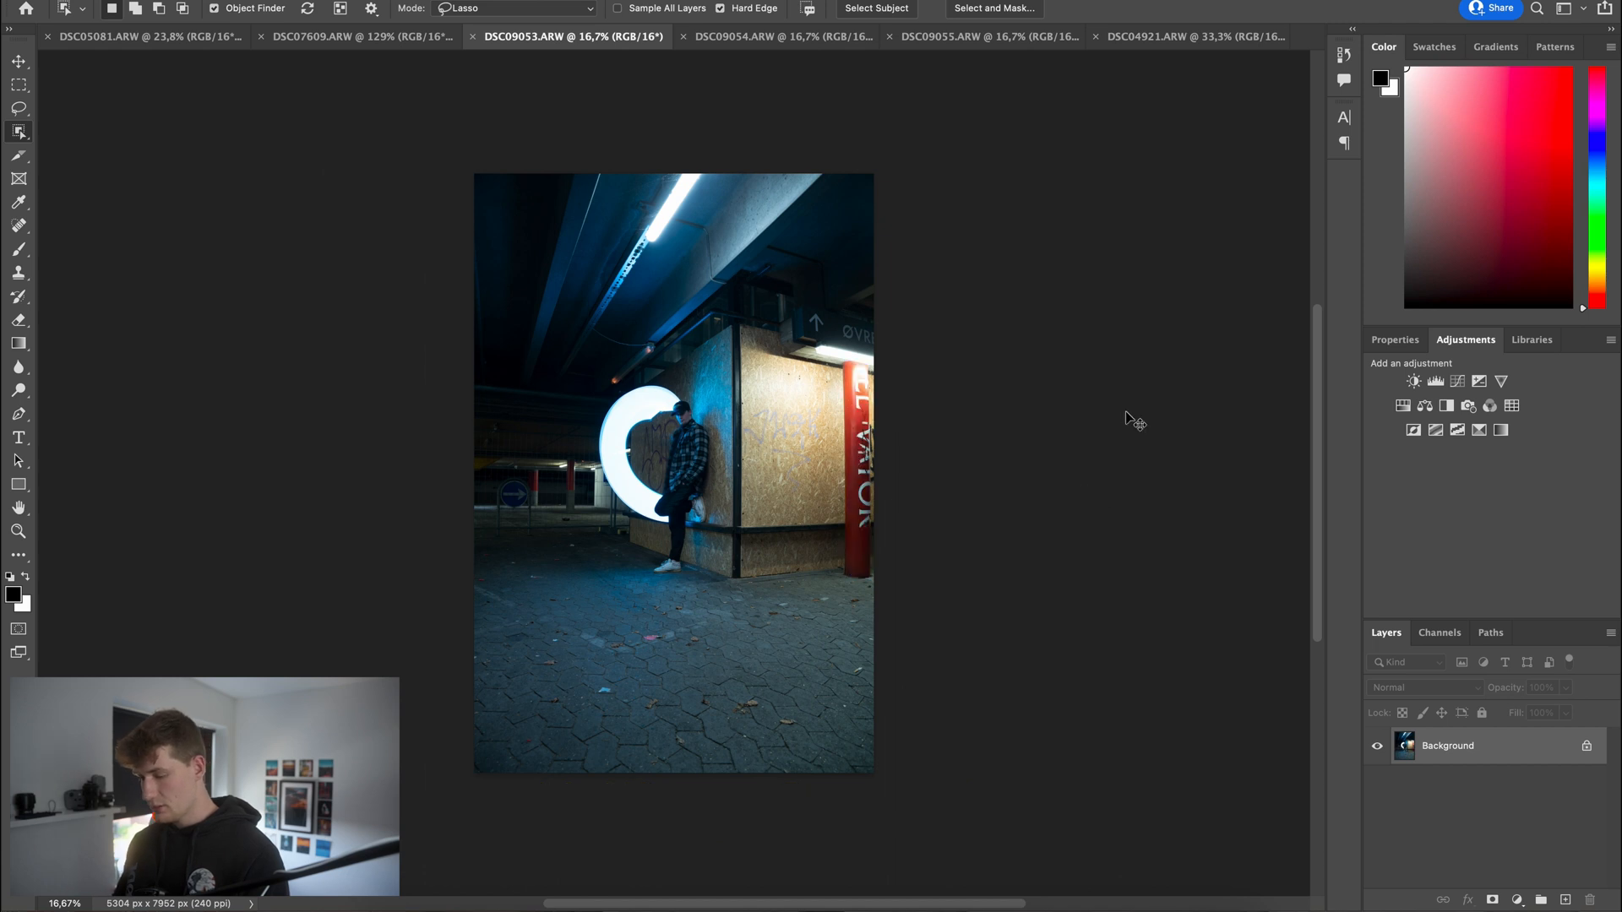
key(super+v)
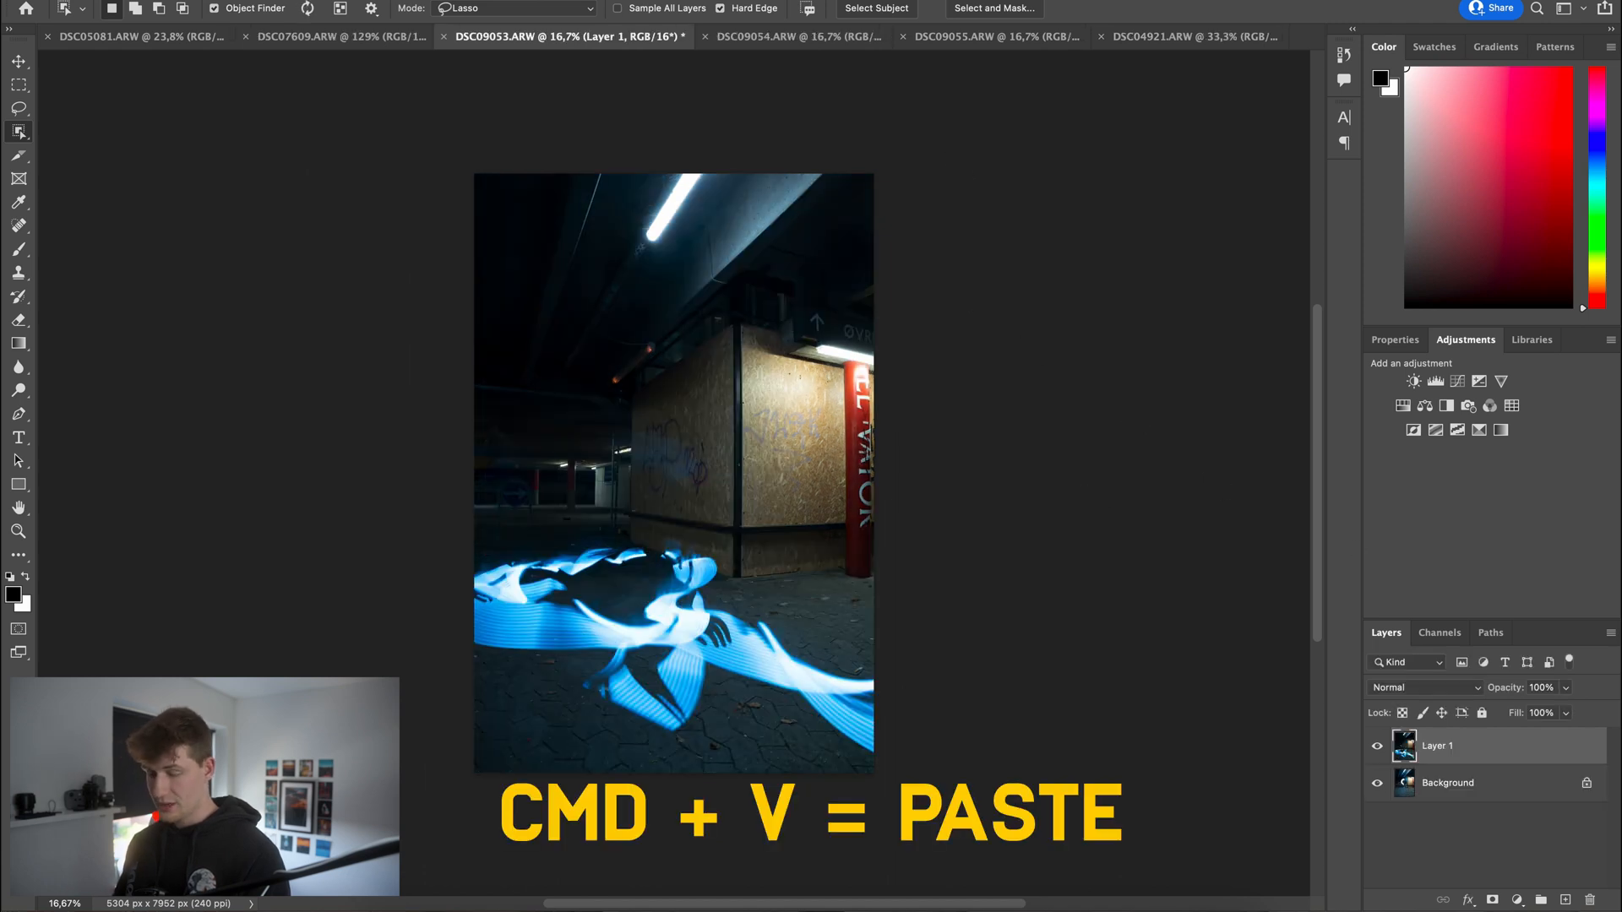
Step: Close the DSC09055.ARW document without saving it
click(767, 42)
click(924, 43)
click(884, 38)
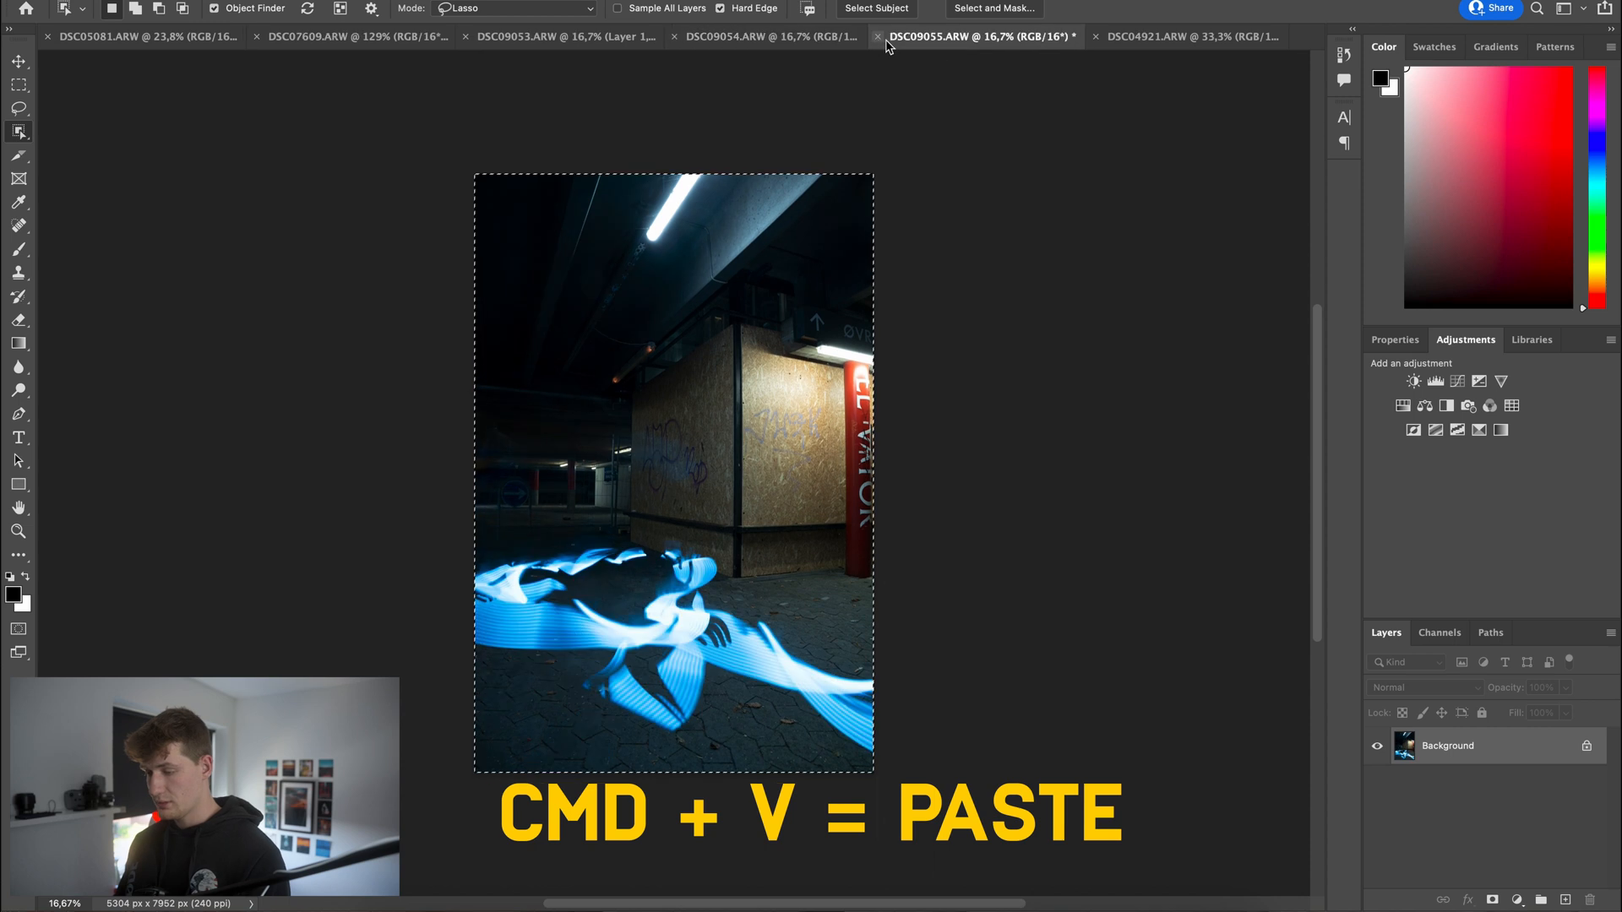
key(super+d)
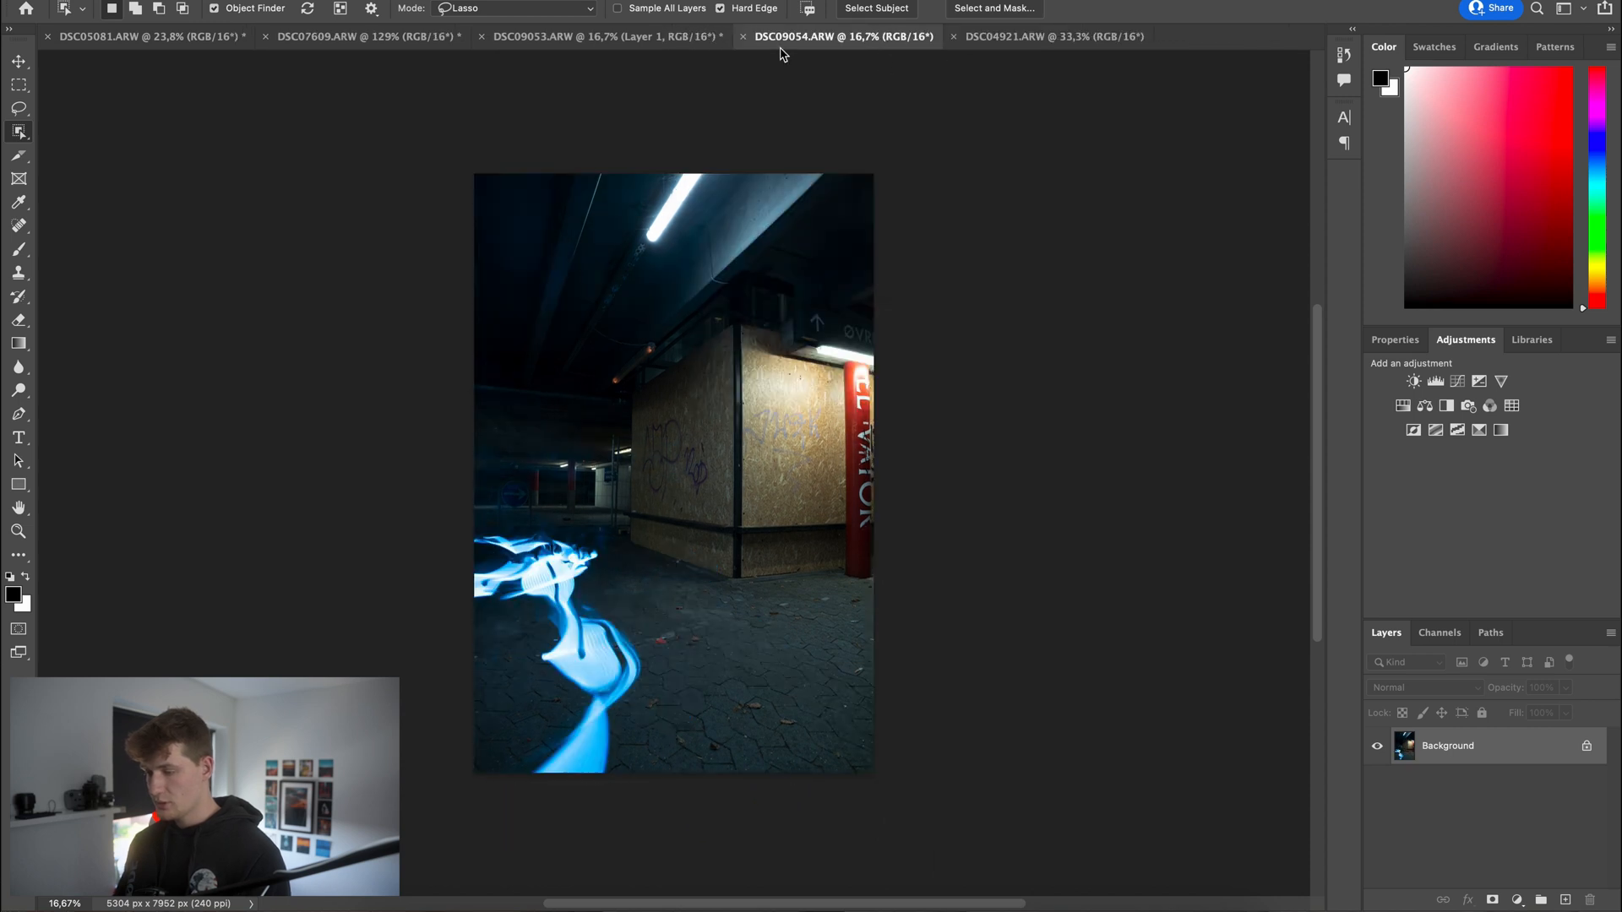
Step: Copy the whole DSC09054.ARW photo and paste it as another layer in DSC09053.ARW
key(super+a)
key(super+c)
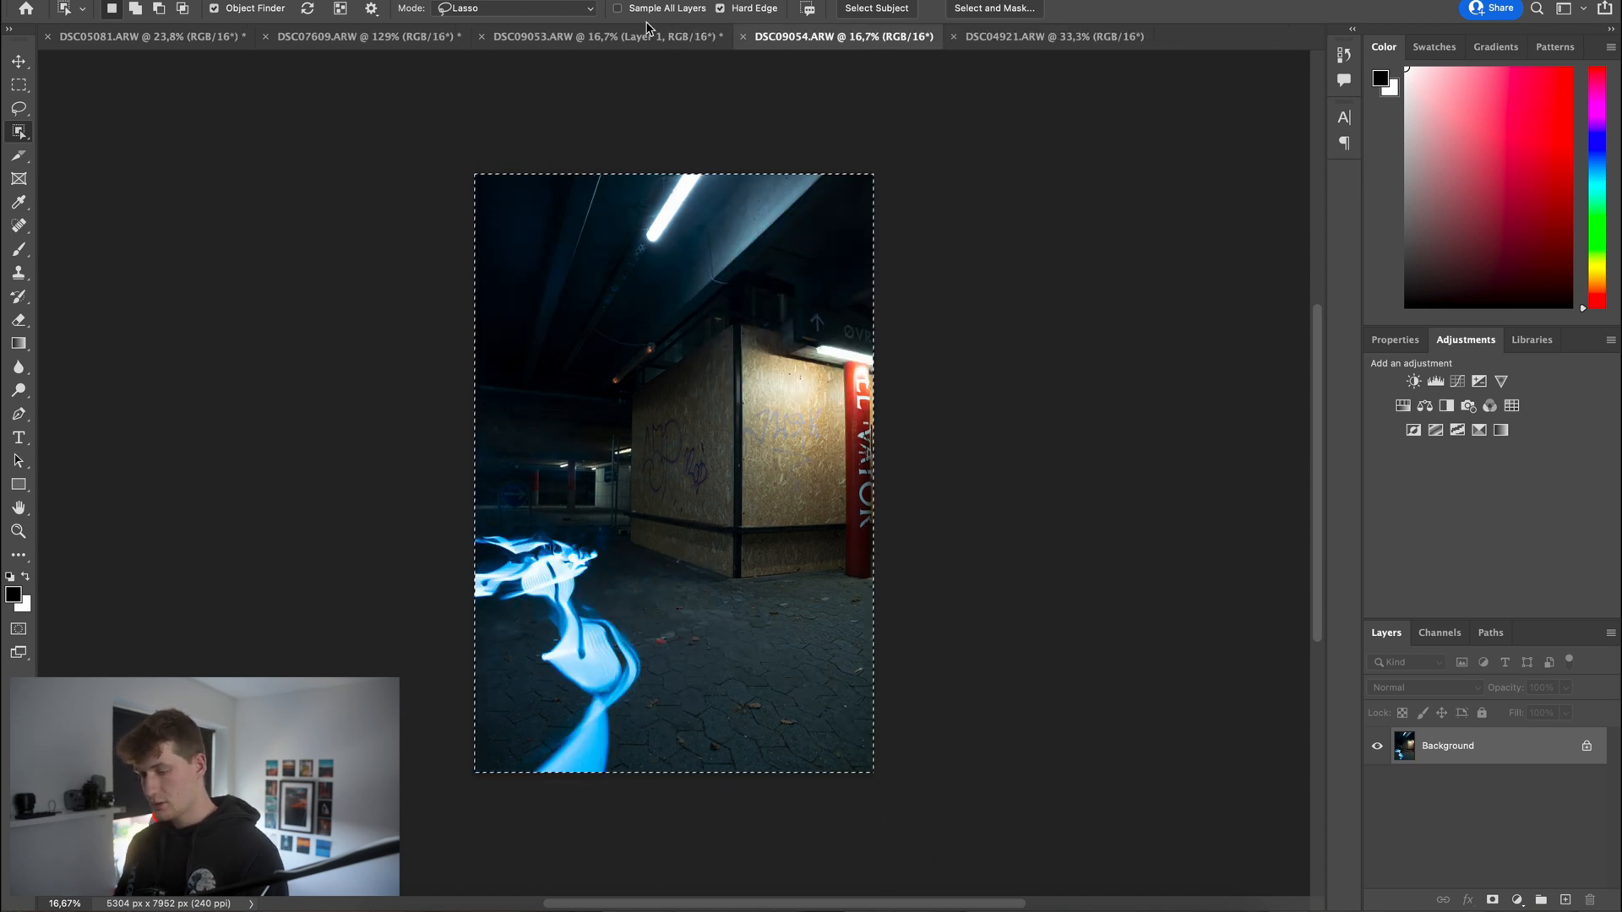
click(615, 36)
key(super+v)
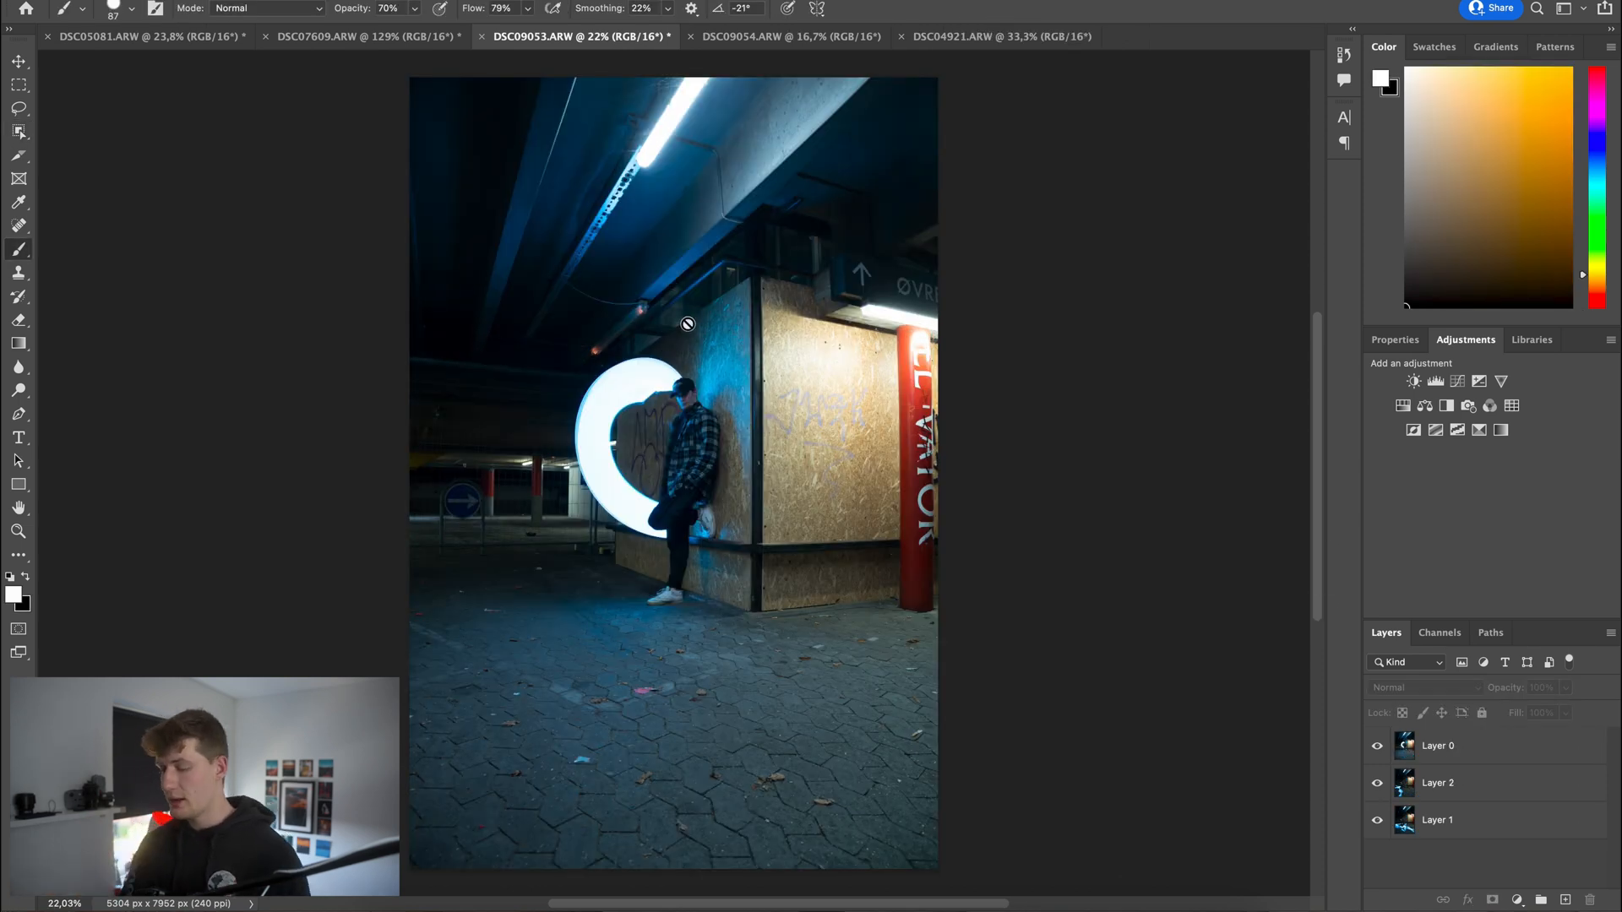
Step: Hide Layer 0 and set the blend mode of Layer 1 and Layer 2 to Lighten
click(1465, 786)
click(1468, 819)
click(1467, 783)
click(1470, 752)
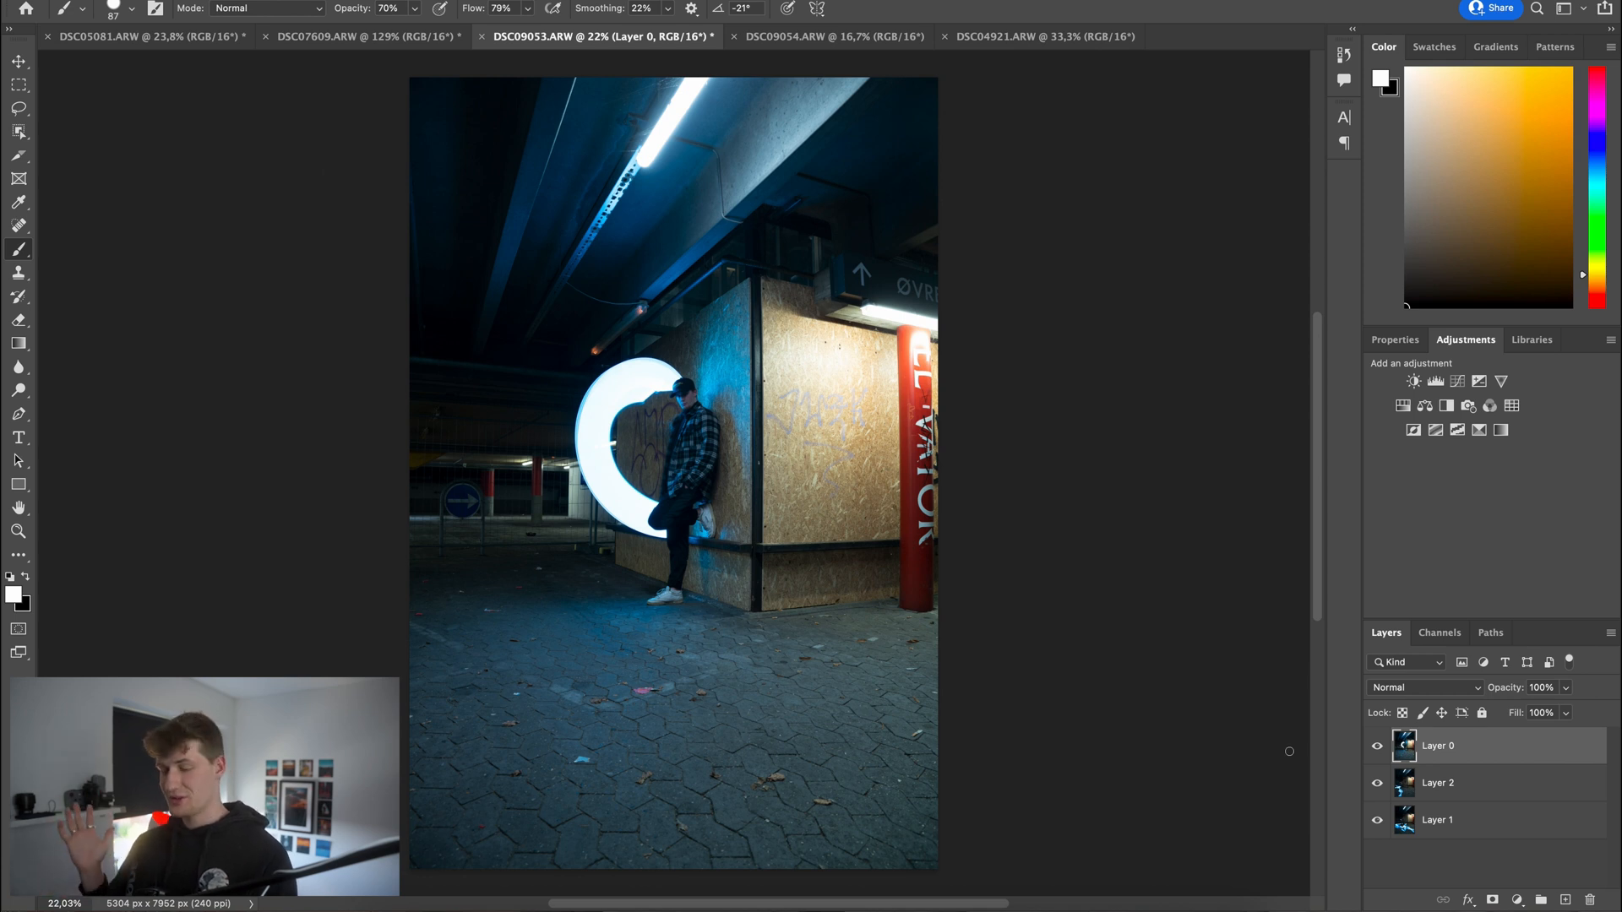
click(1452, 800)
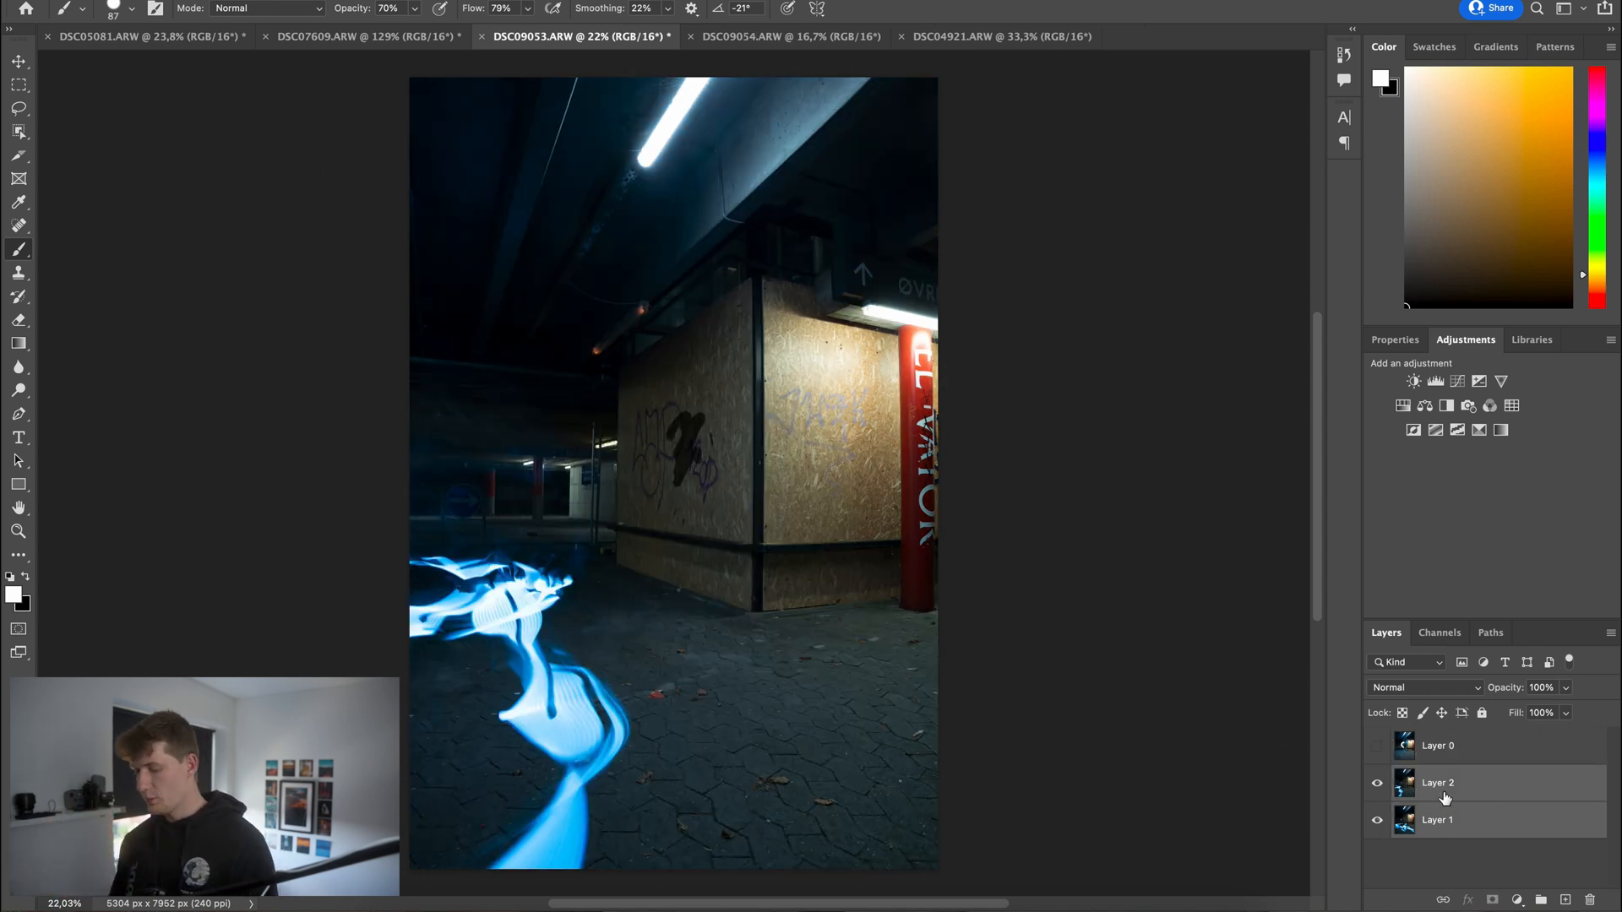
click(1436, 687)
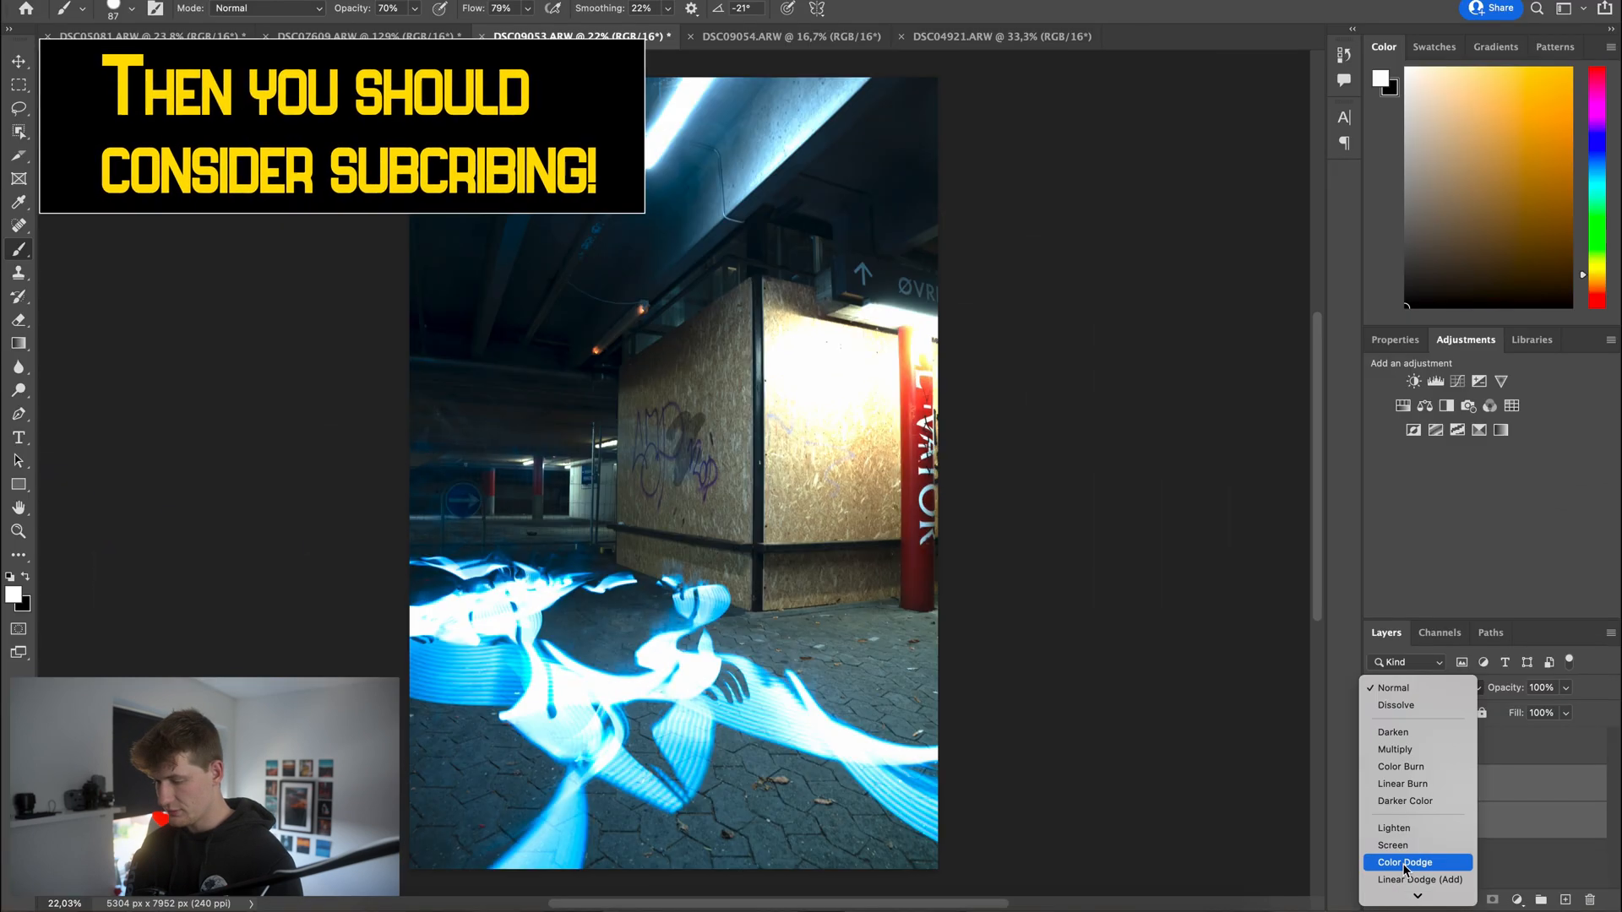
scroll(1407, 851, down, 3)
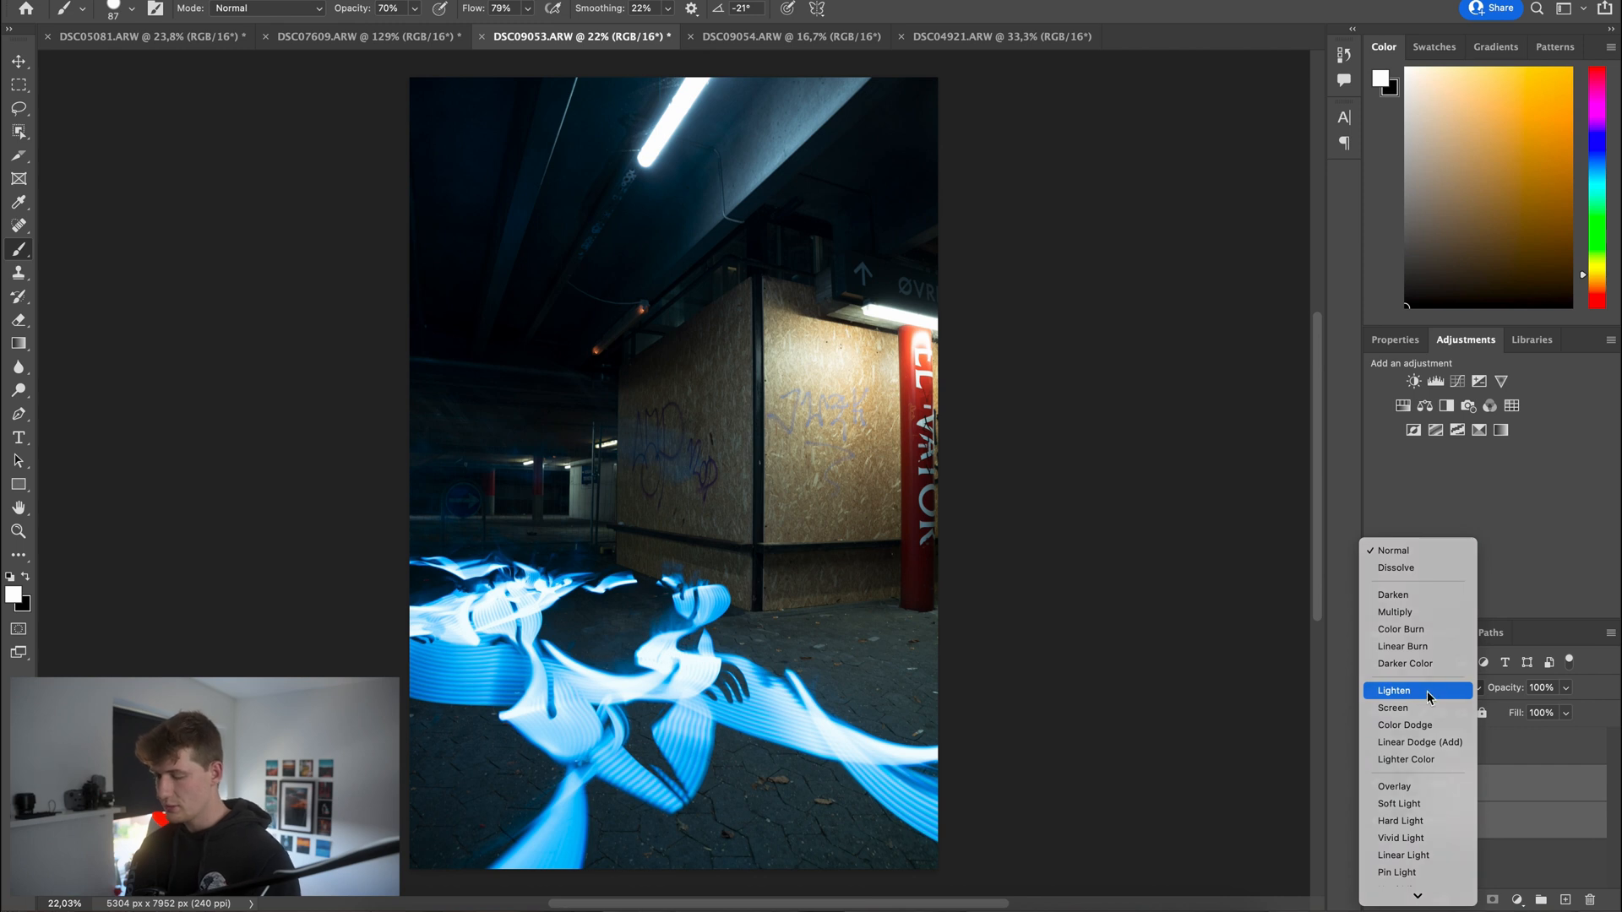
click(1421, 691)
Step: Toggle the visibility of Layer 2 and Layer 1 to compare the light trails each one contributes
click(1378, 781)
click(1378, 780)
click(1378, 782)
click(1378, 784)
click(1378, 828)
click(1379, 828)
click(1378, 828)
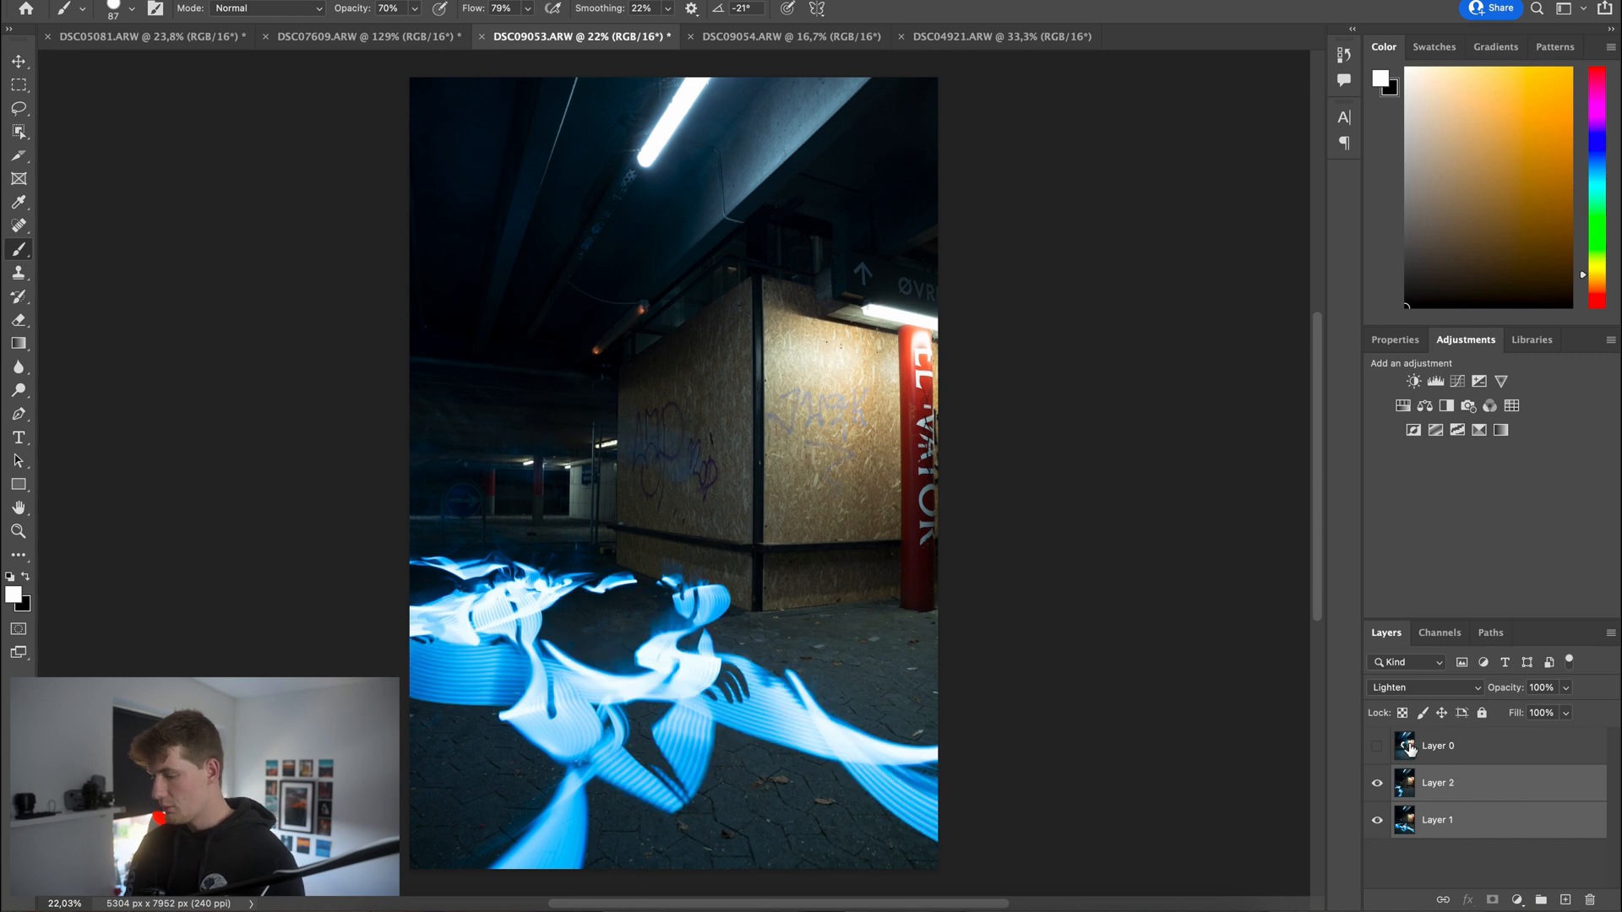
Step: Make Layer 0 visible again above the light-trail layers and add a white layer mask to it
click(1377, 753)
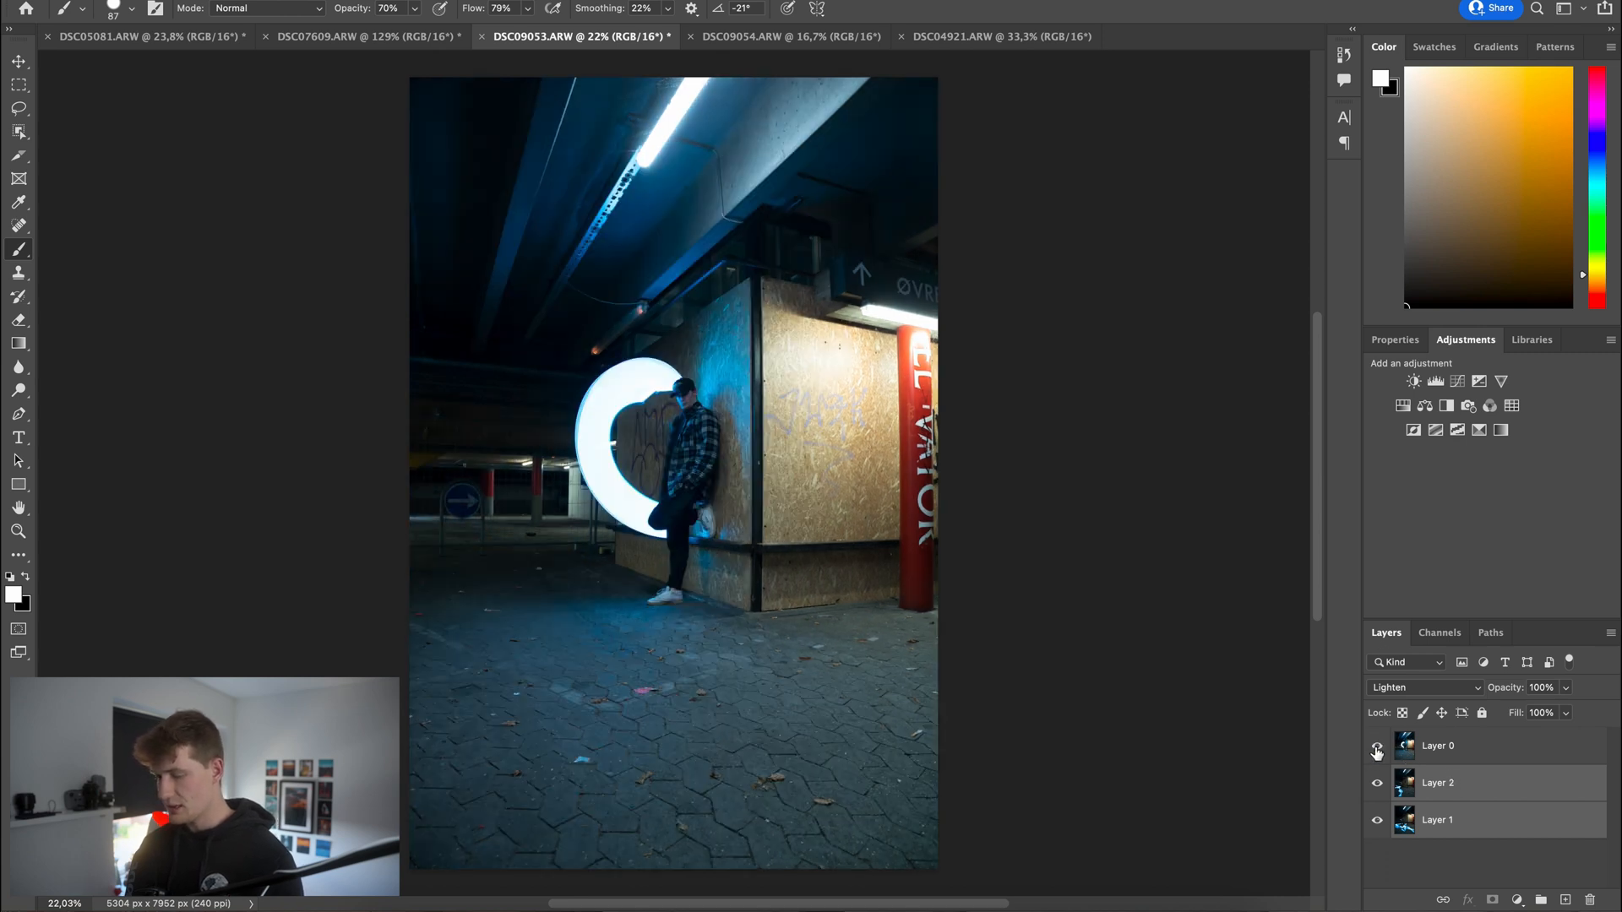
click(1377, 752)
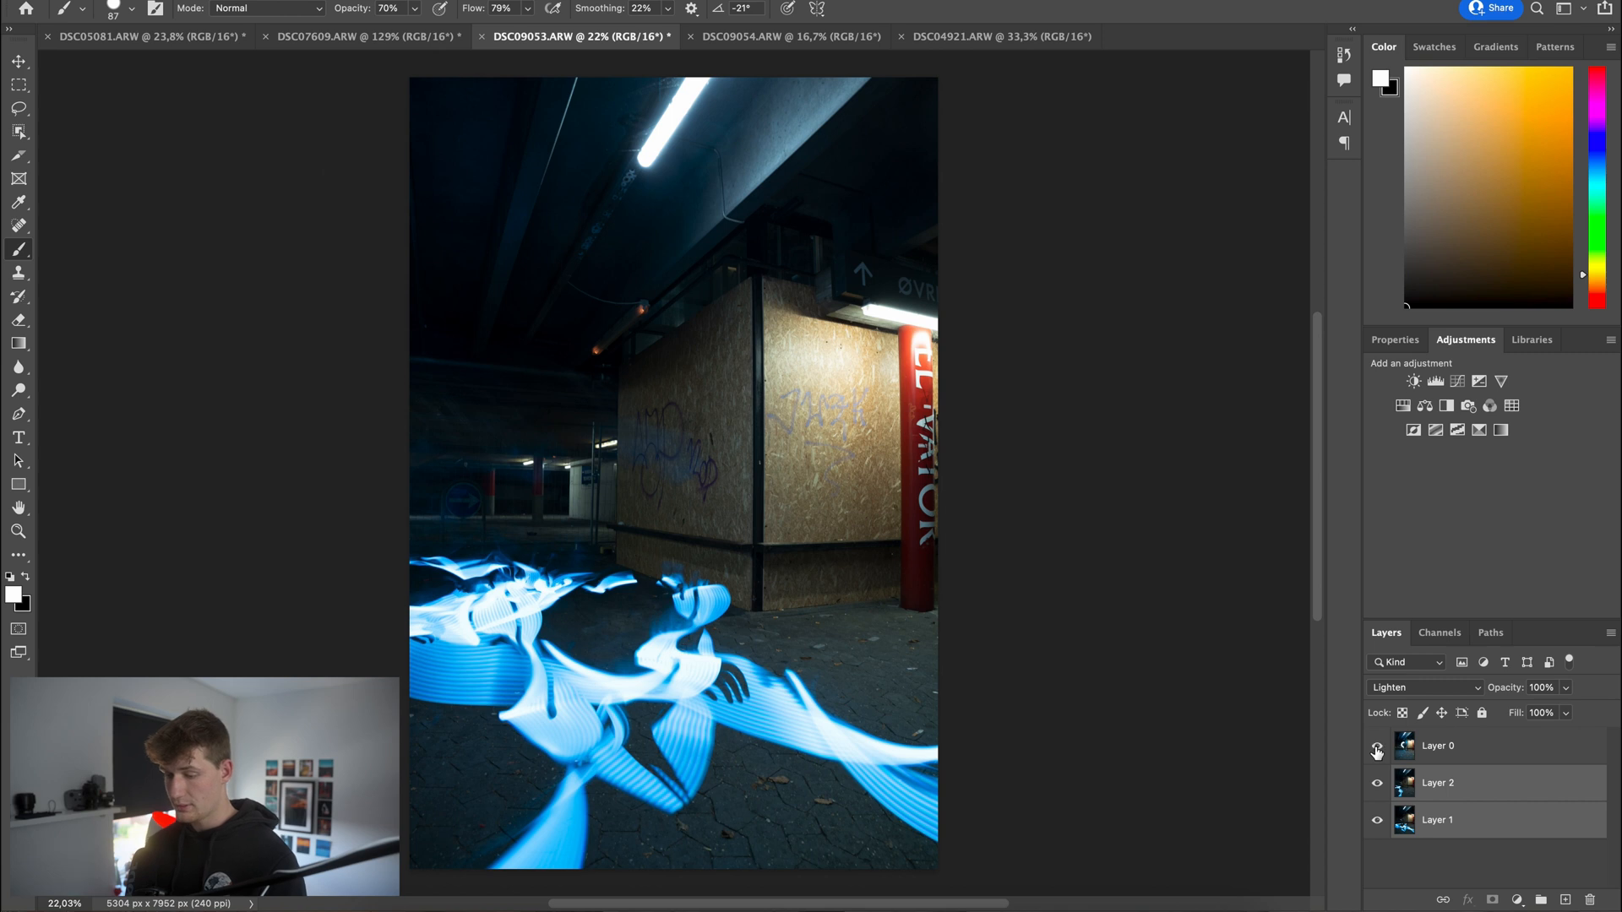
click(1377, 753)
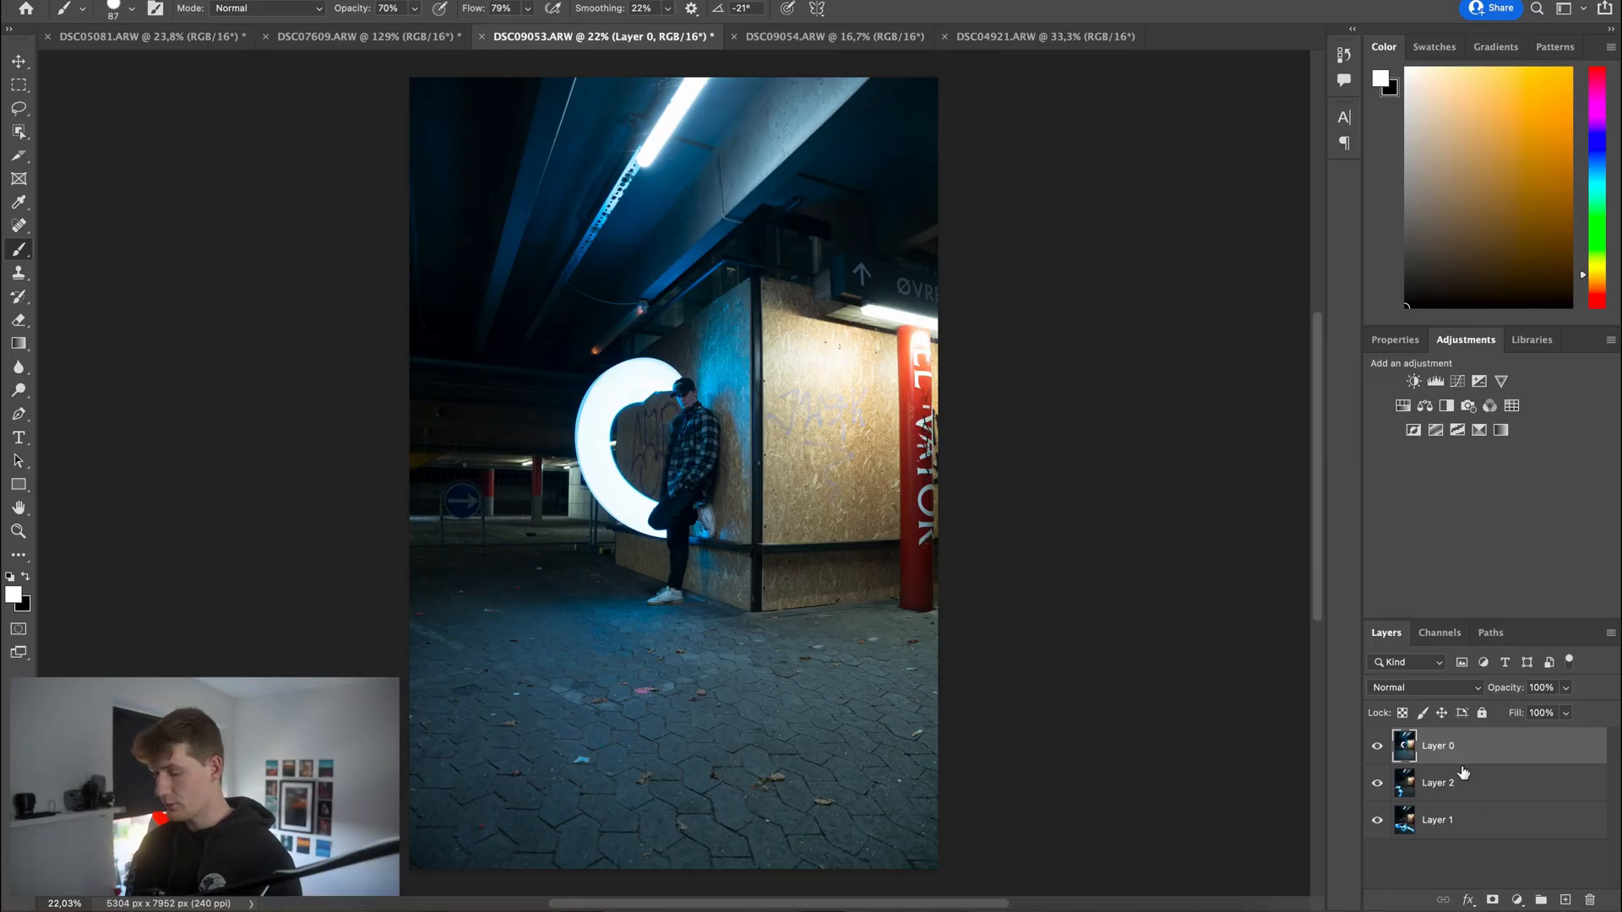
click(1493, 900)
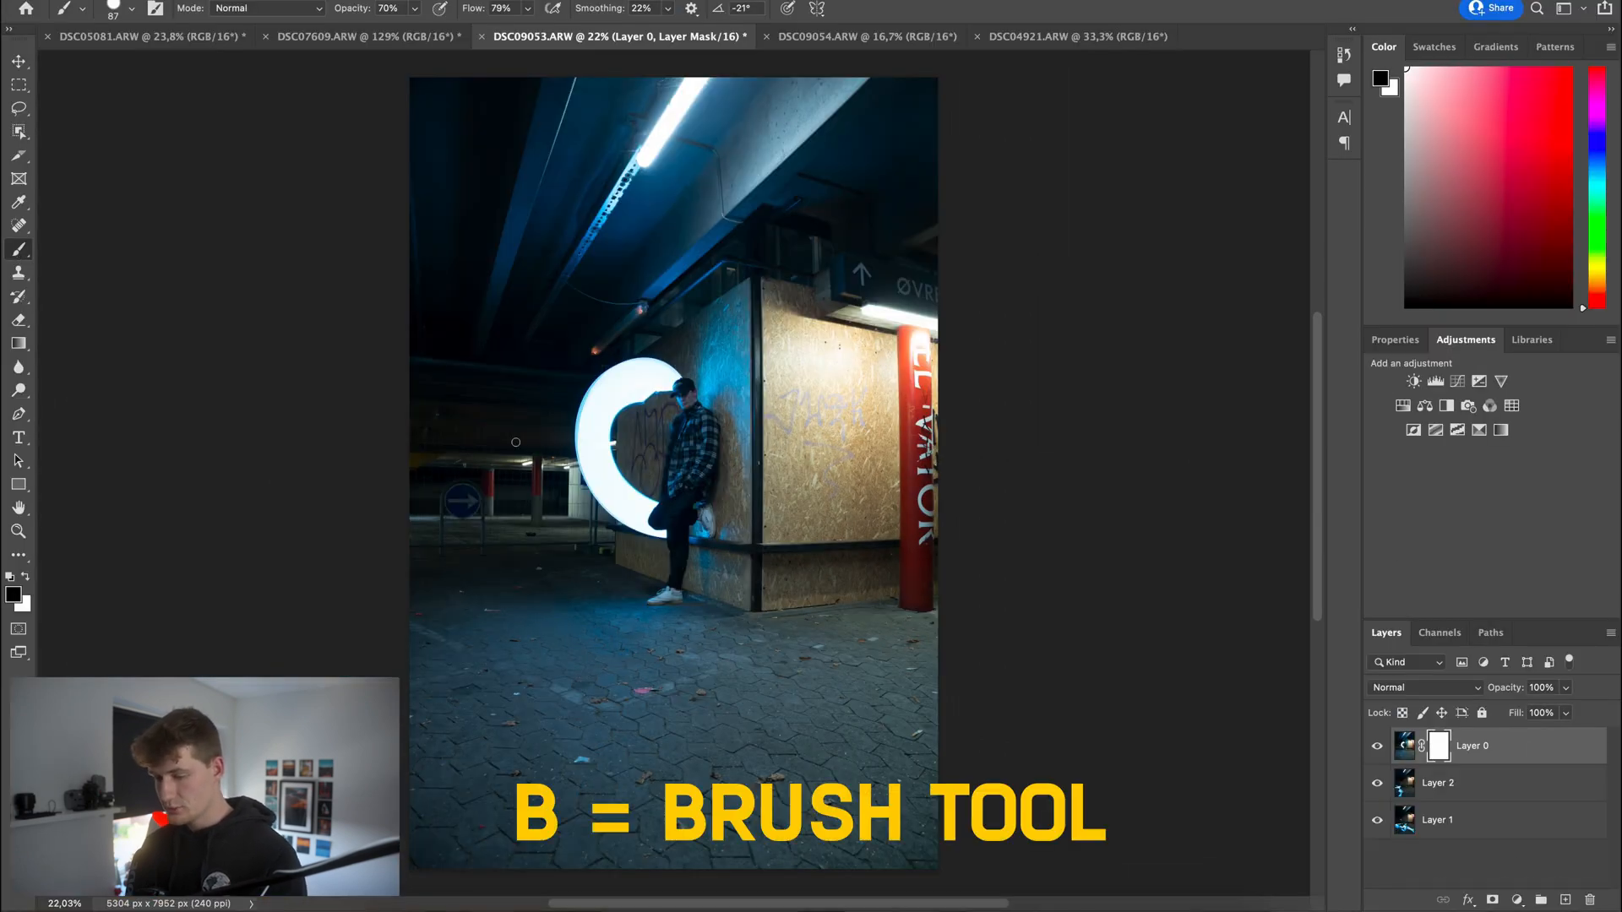
Step: Paint black on Layer 0's mask with a 2120 px brush over the floor and the dark ceiling to reveal the layers below
scroll(453, 412, down, 5)
scroll(453, 412, up, 8)
click(131, 10)
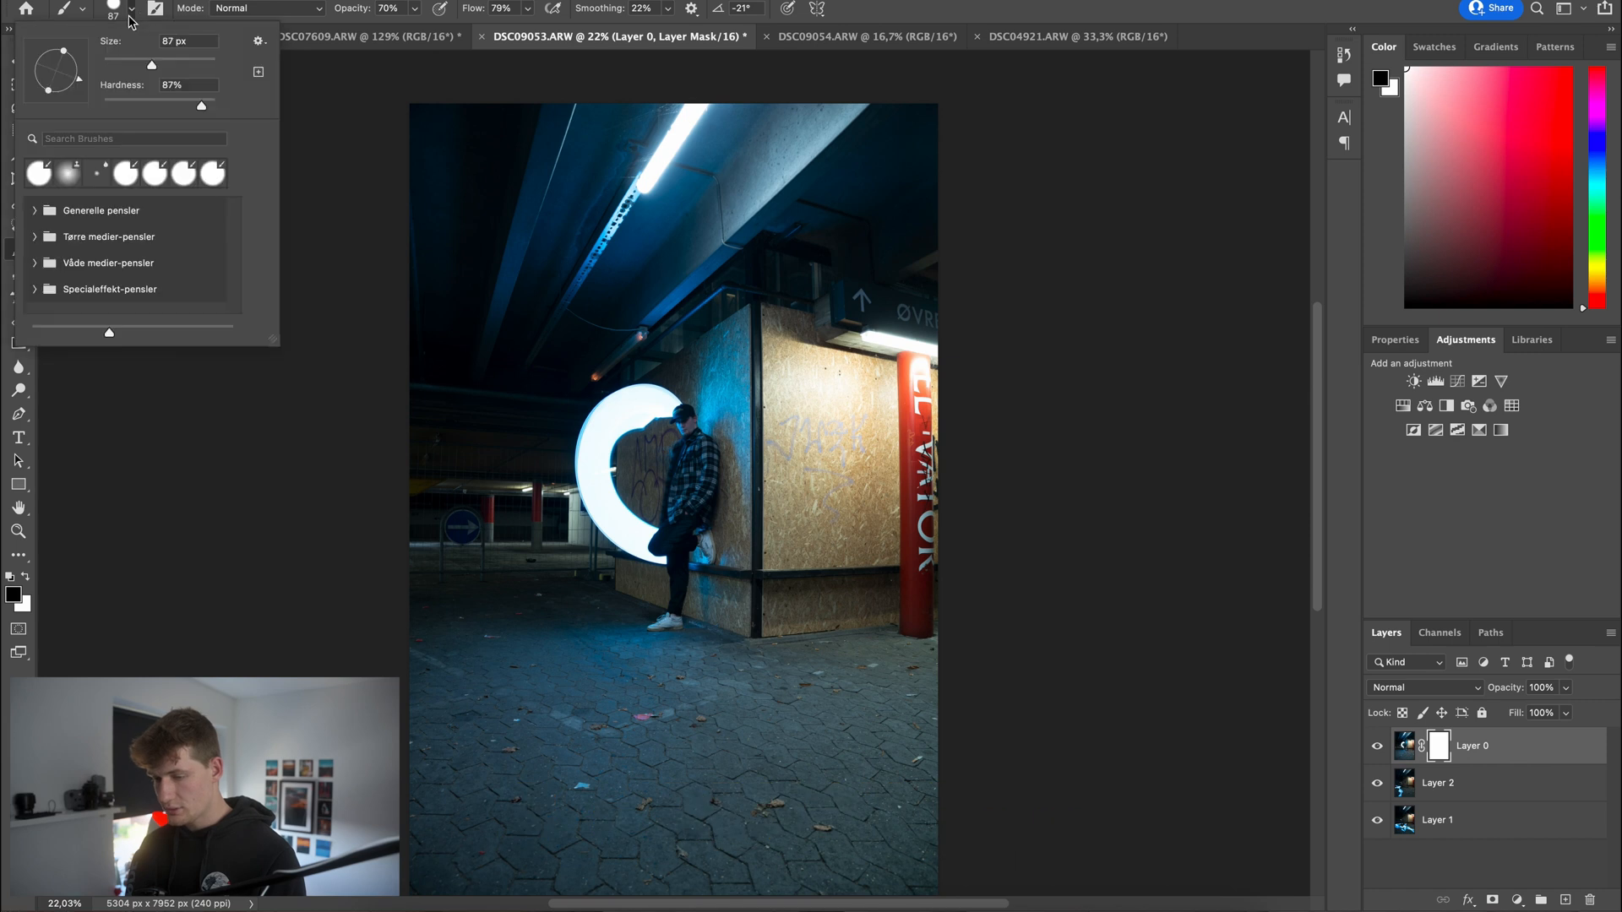
click(211, 66)
click(14, 595)
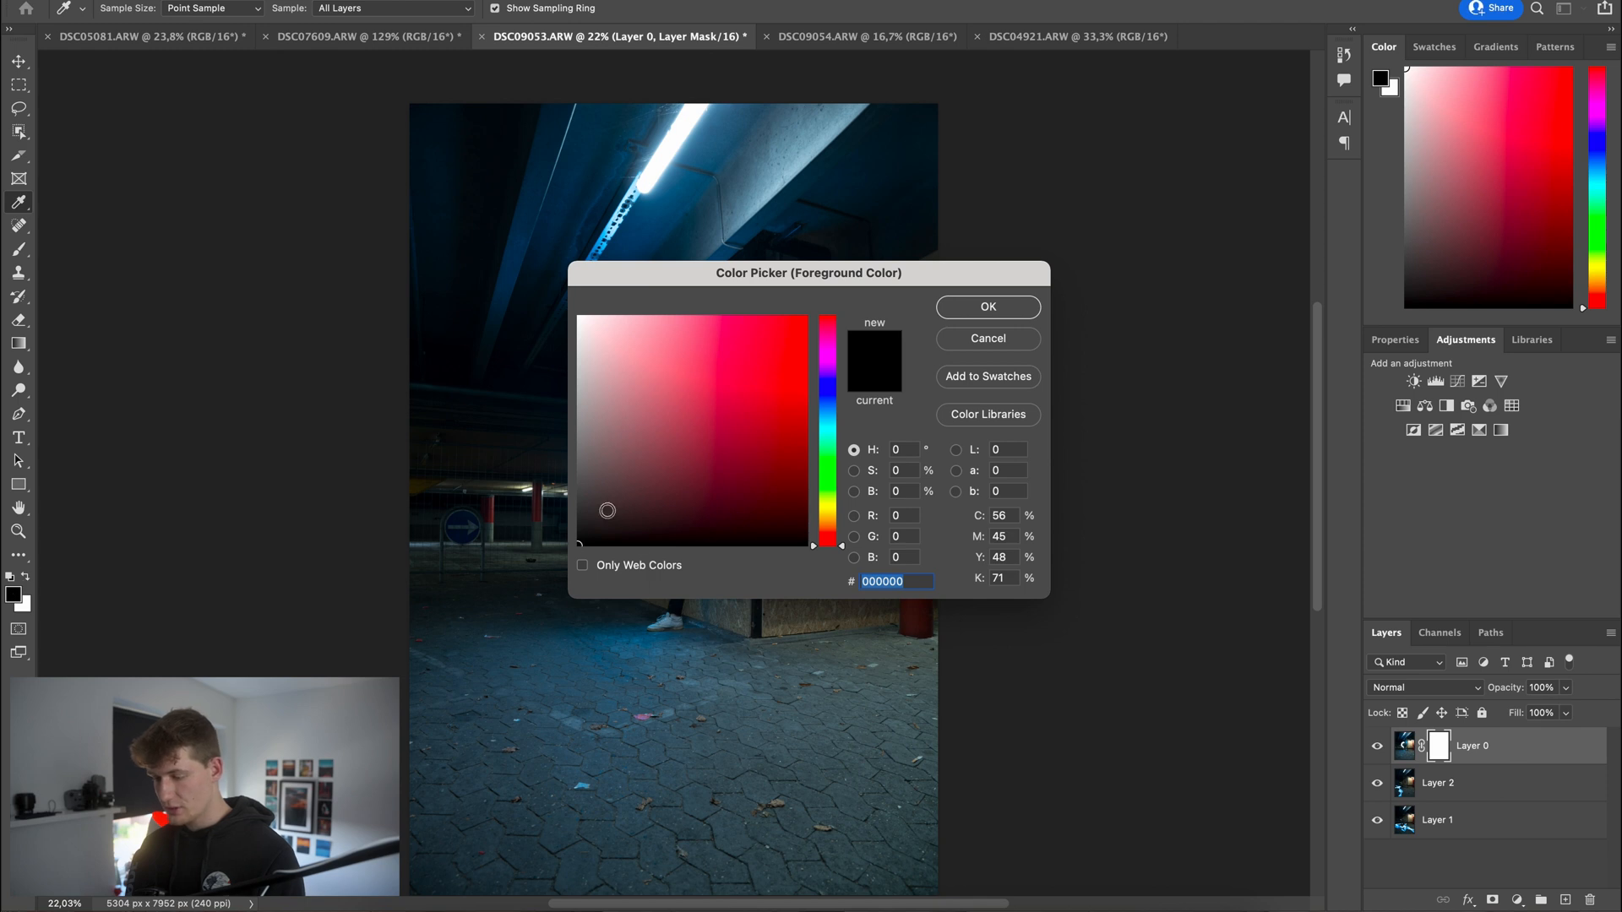
click(1017, 311)
click(27, 605)
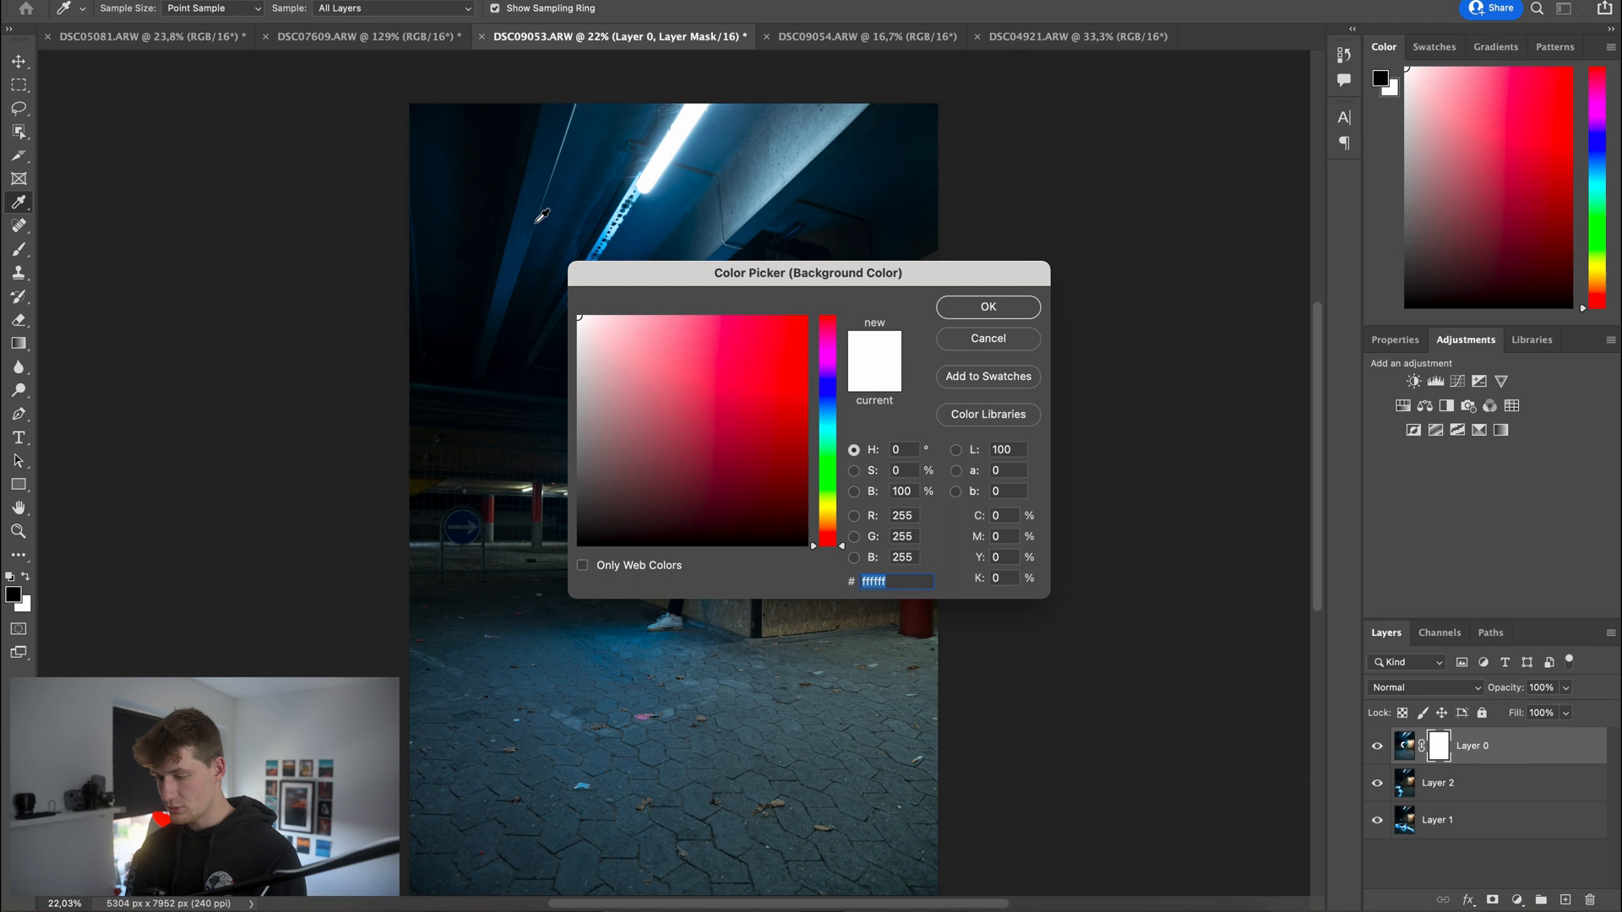
click(988, 307)
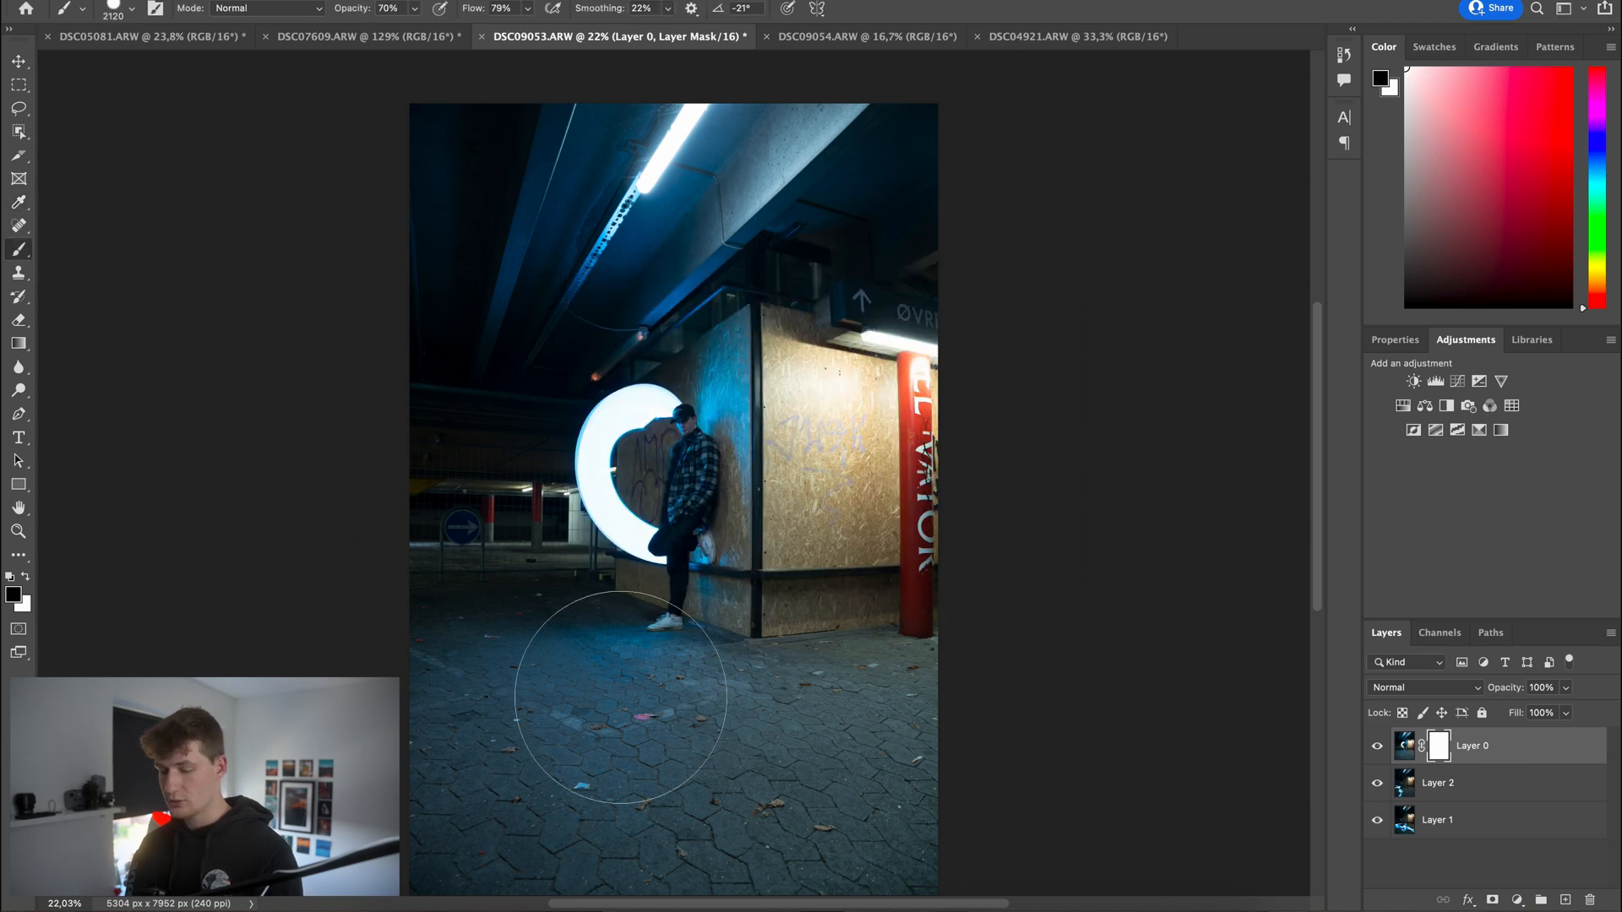
mouse_move(541, 778)
mouse_down()
mouse_move(456, 765)
mouse_move(422, 706)
mouse_move(524, 836)
mouse_move(720, 815)
mouse_move(786, 761)
mouse_move(976, 782)
mouse_up()
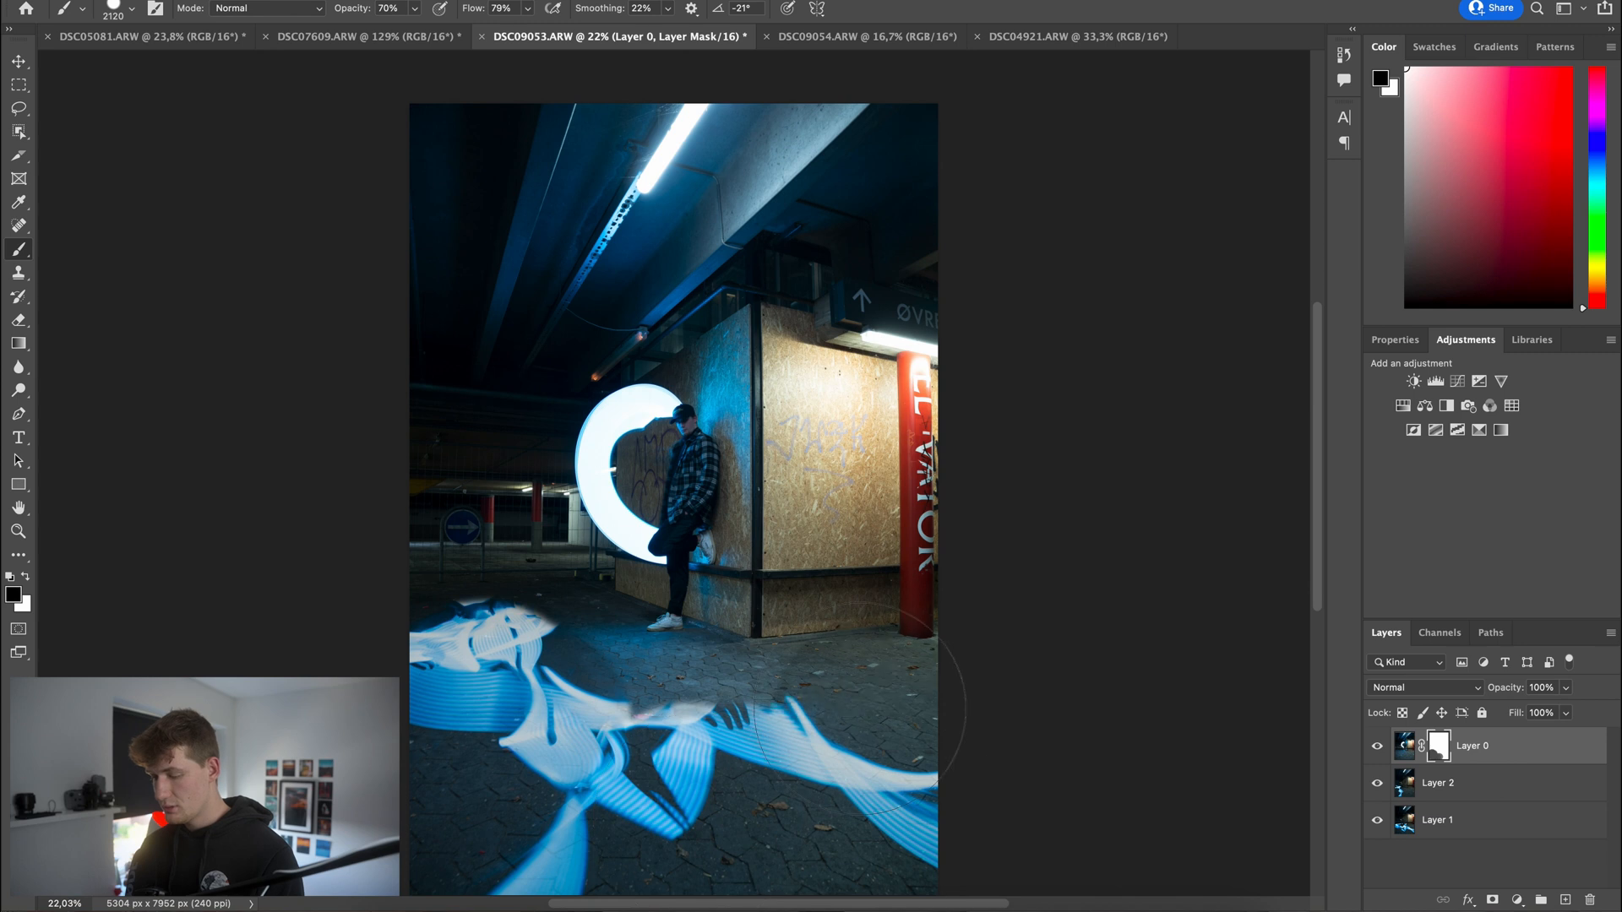
mouse_move(861, 716)
mouse_down()
mouse_move(852, 658)
mouse_move(793, 762)
mouse_move(685, 755)
mouse_move(501, 711)
mouse_move(396, 625)
mouse_move(462, 658)
mouse_move(439, 571)
mouse_move(453, 590)
mouse_move(440, 424)
mouse_move(460, 473)
mouse_move(482, 213)
mouse_move(539, 142)
mouse_up()
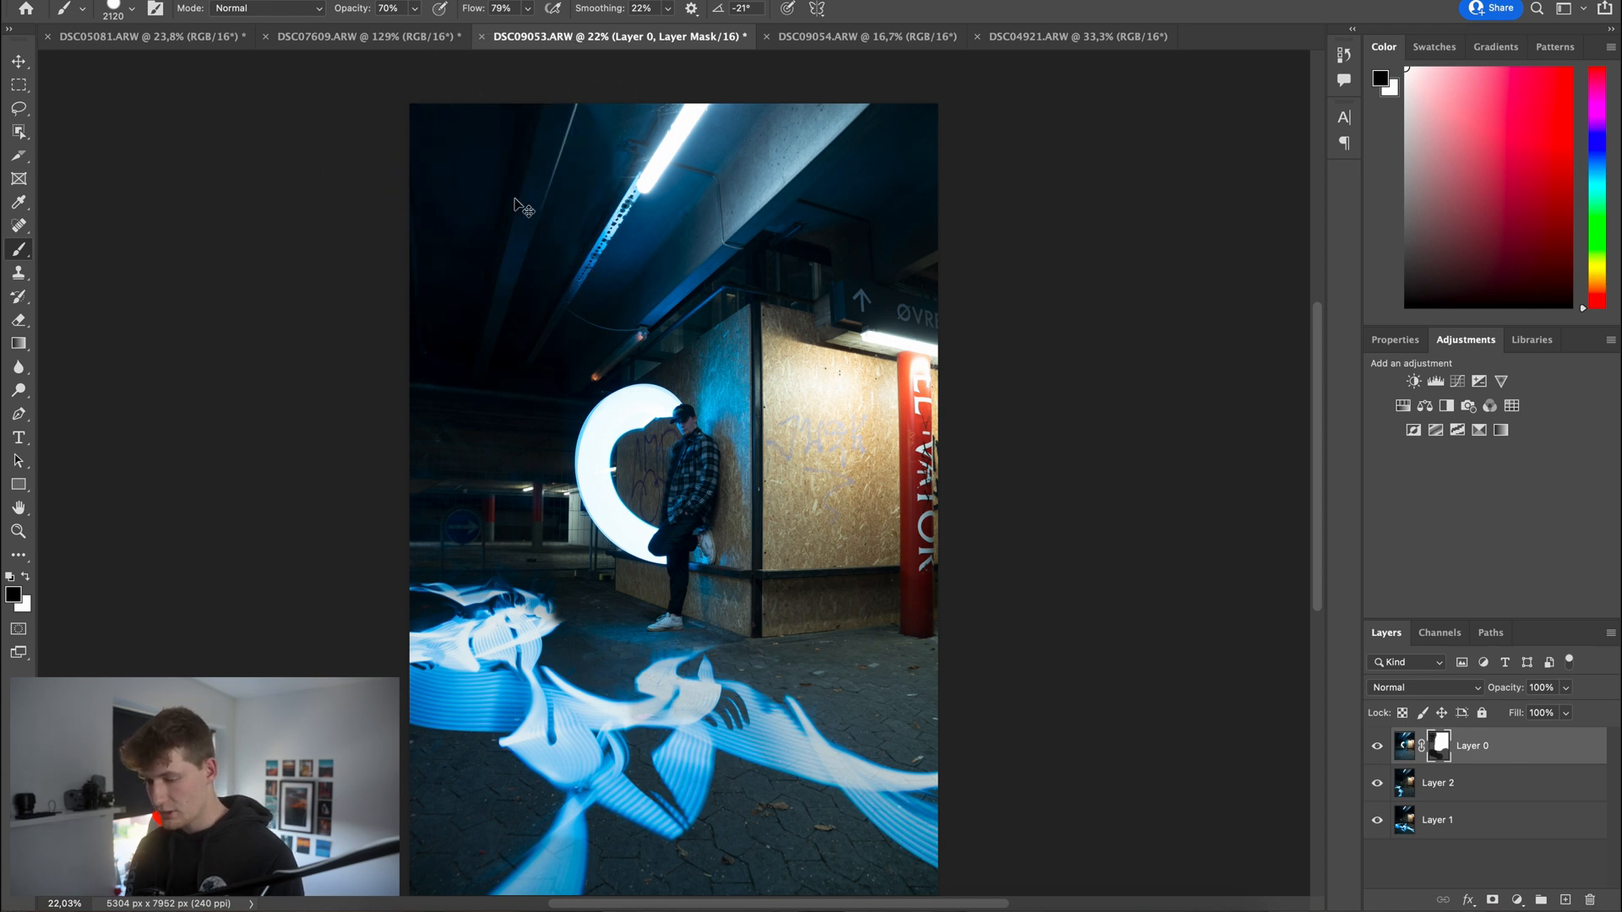
Step: Set the brush's flow and opacity to 100% and paint over the floor on Layer 0's mask again to reveal the full light trails
click(527, 9)
click(414, 8)
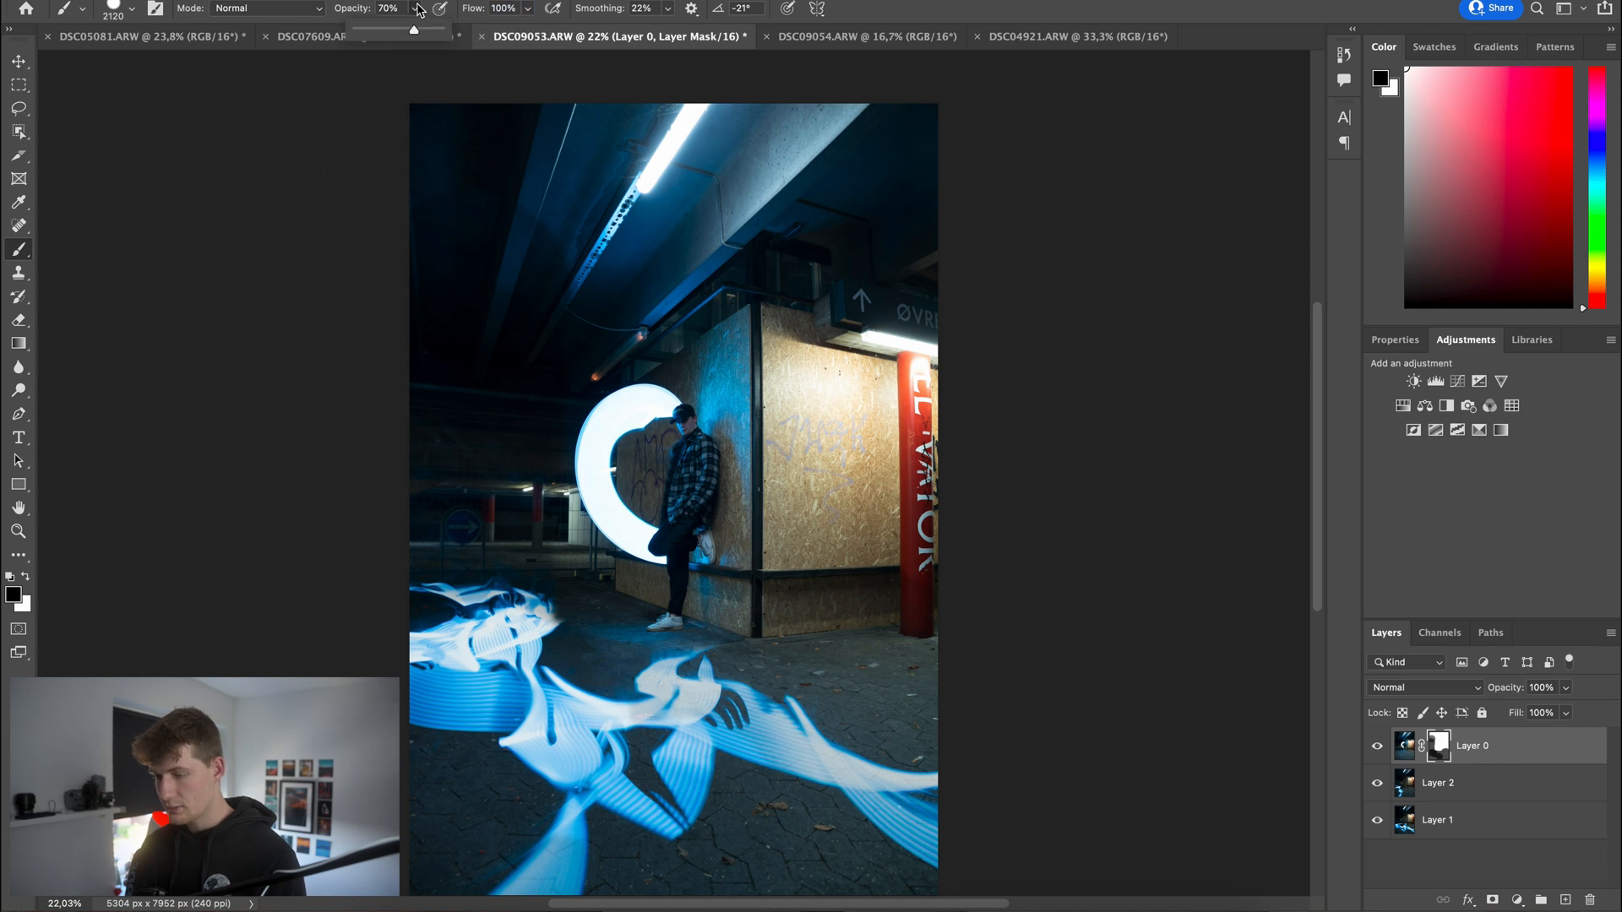
drag(412, 32, 450, 34)
mouse_move(460, 696)
mouse_down()
mouse_move(486, 702)
mouse_move(592, 843)
mouse_move(863, 736)
mouse_move(941, 730)
mouse_move(763, 676)
mouse_up()
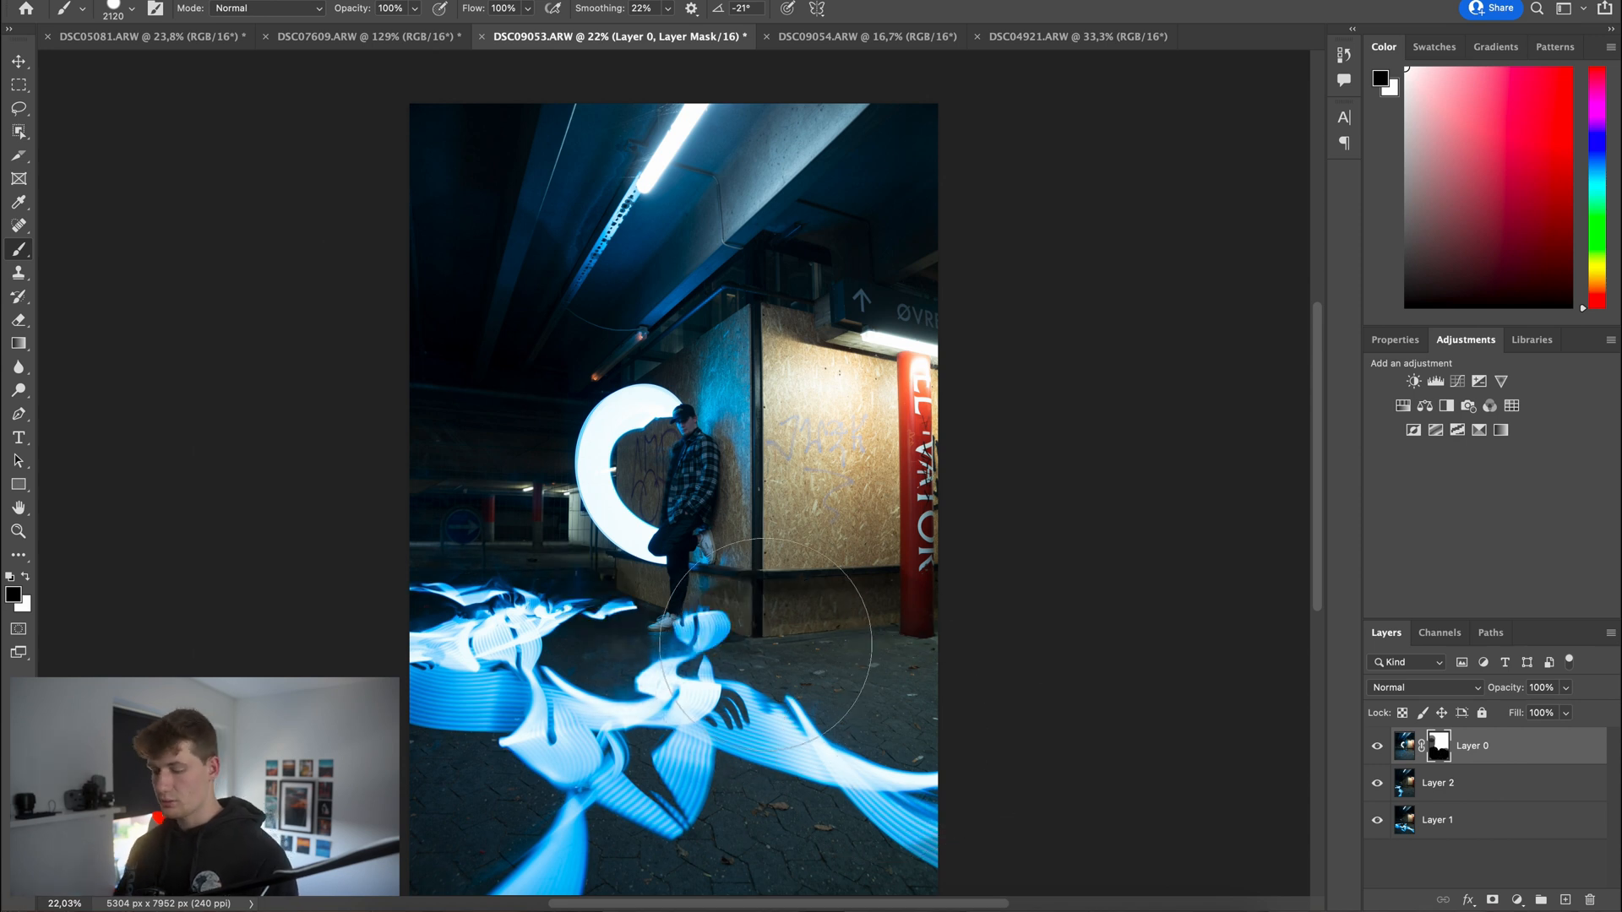
Step: Undo the mask stroke over the man's leg and refine Layer 0's mask around his shoe with a smaller brush
scroll(765, 647, right, 2)
scroll(764, 644, up, 5)
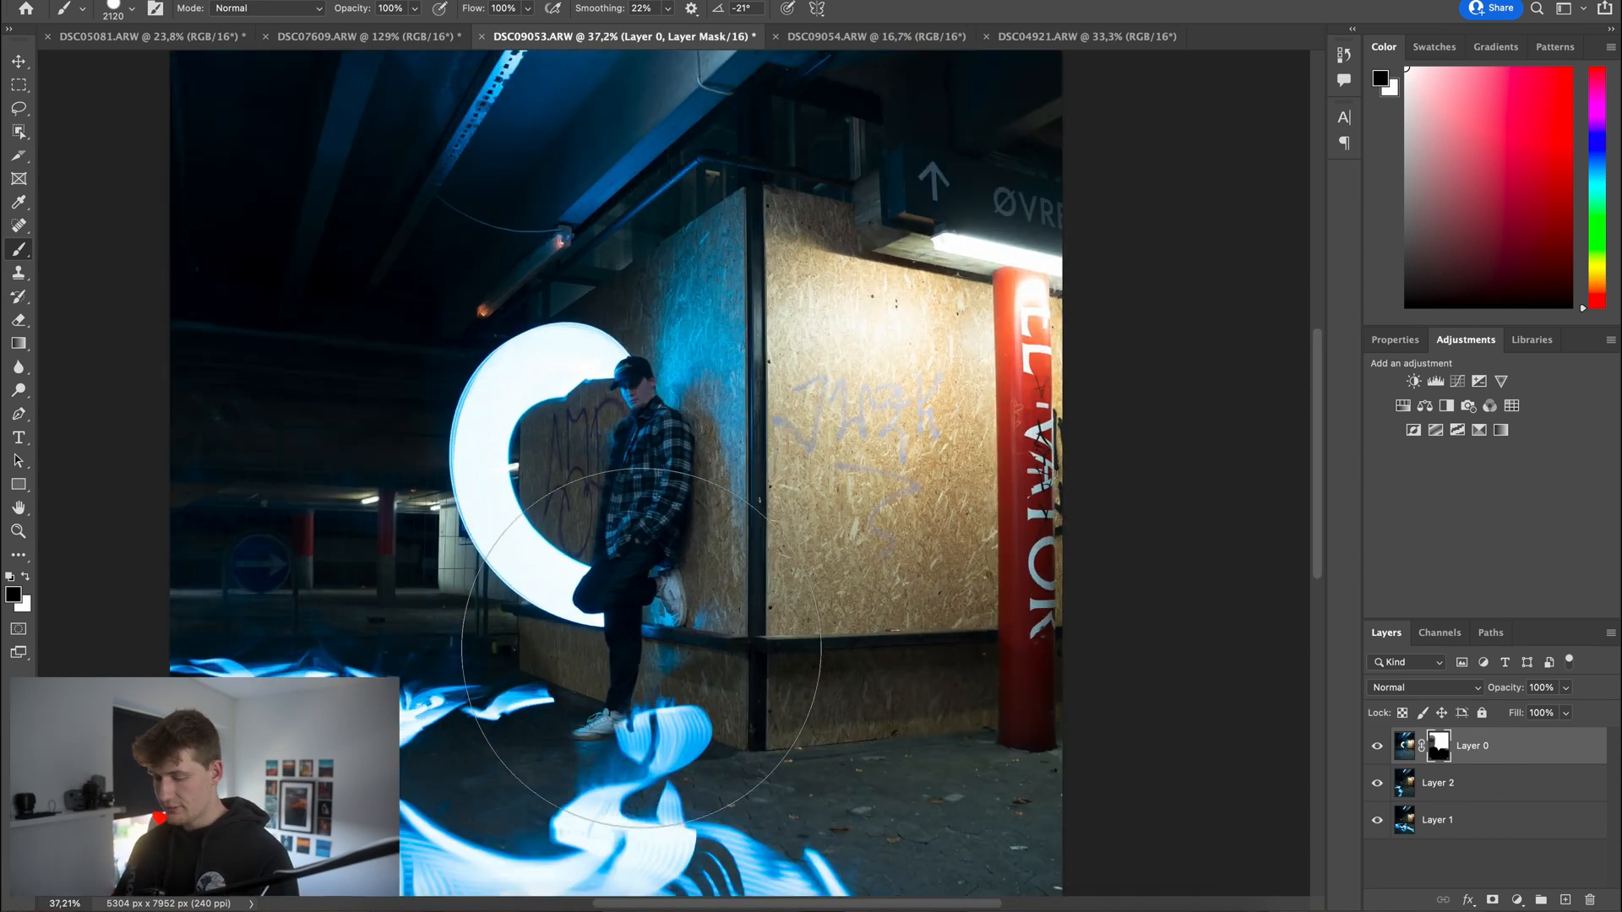
scroll(641, 648, up, 4)
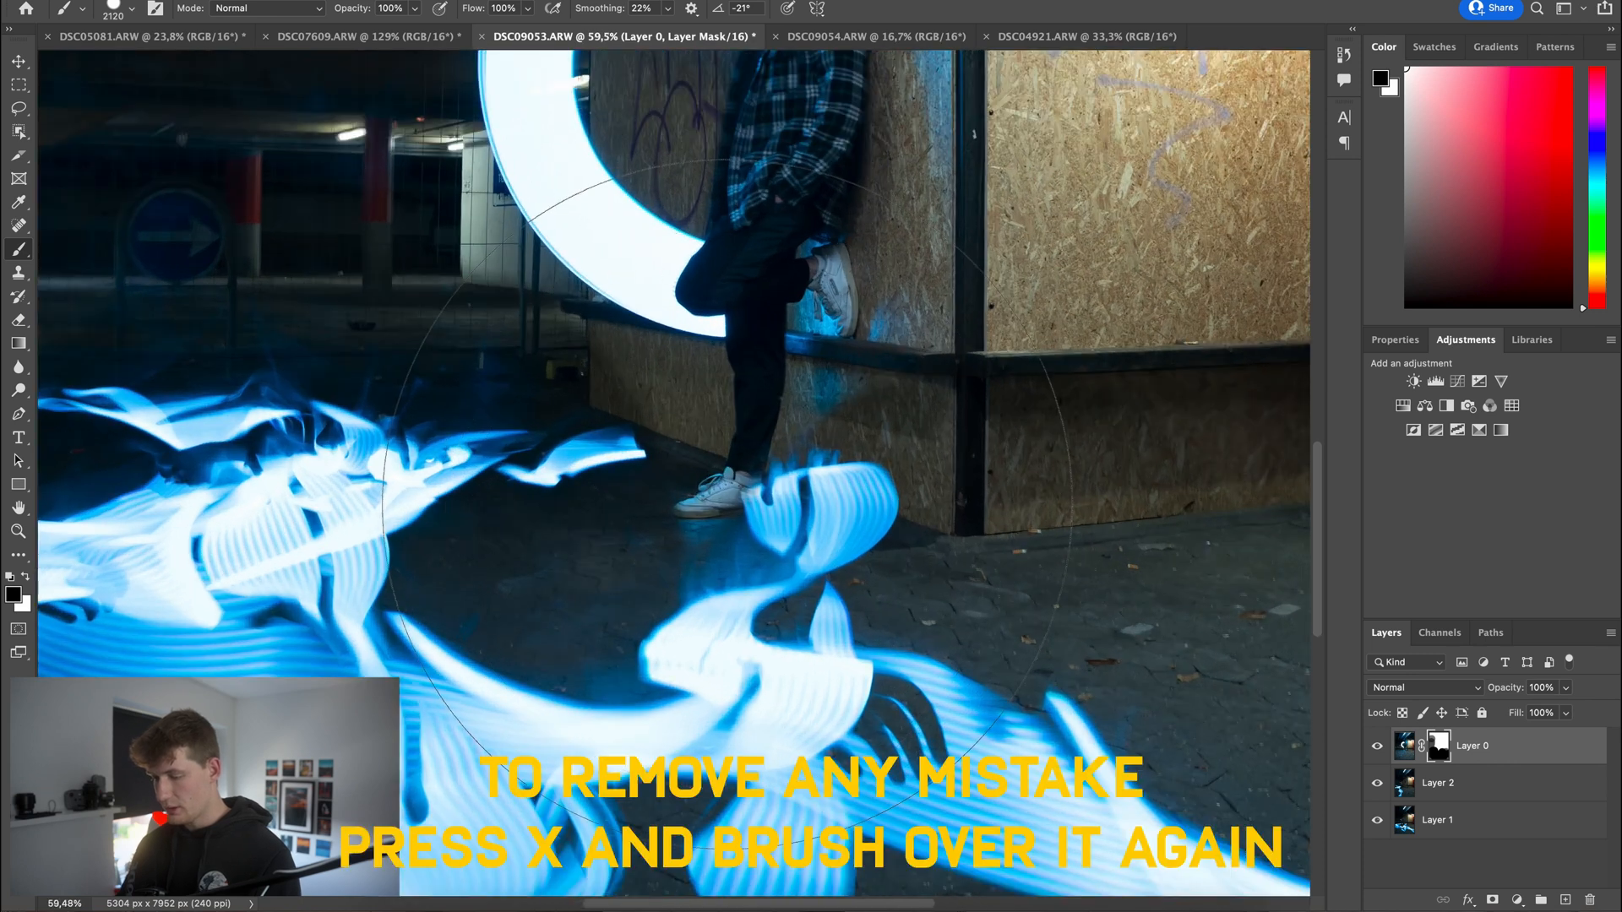
scroll(708, 515, up, 3)
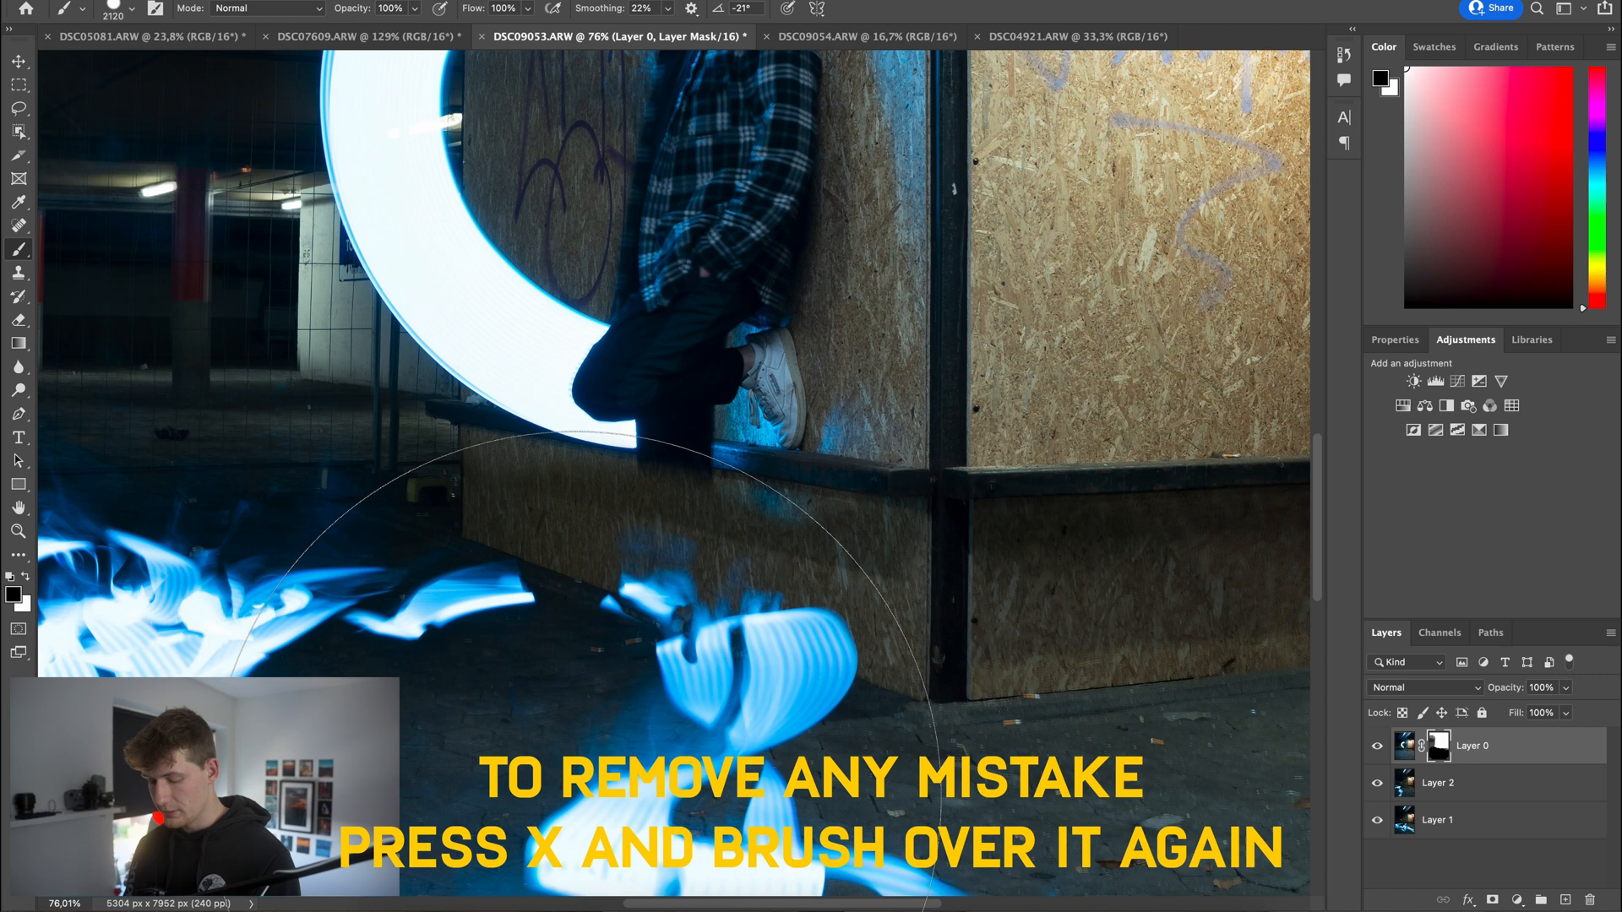
key(super+z)
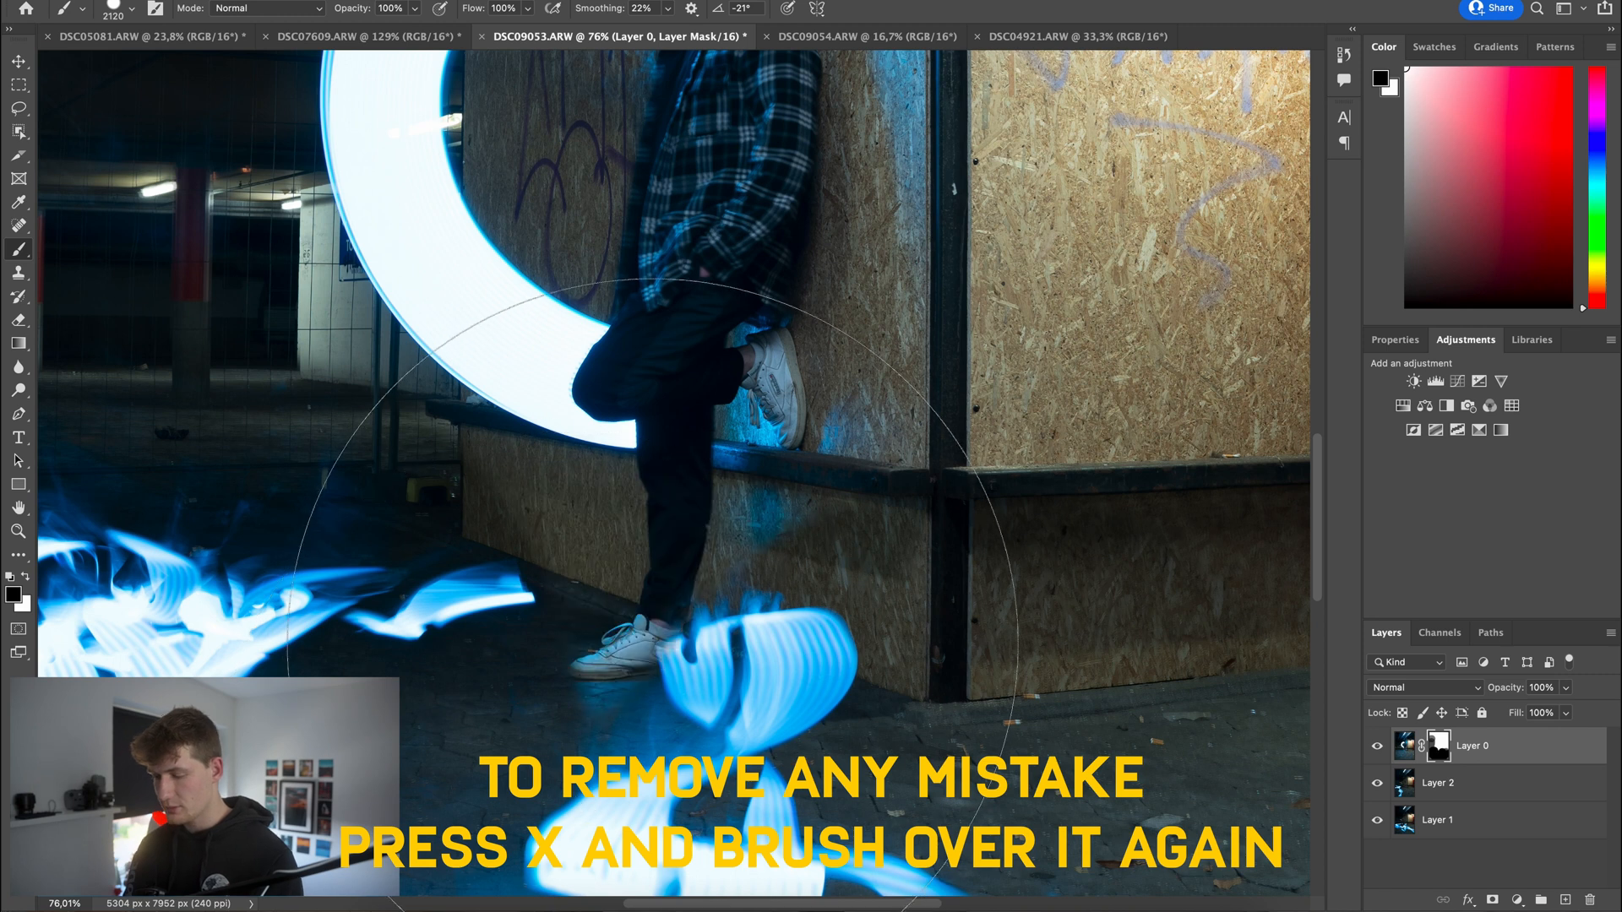
right_click(686, 496)
mouse_move(581, 557)
mouse_down()
mouse_move(545, 613)
mouse_move(609, 590)
mouse_move(590, 619)
mouse_move(625, 546)
mouse_move(620, 594)
mouse_move(558, 644)
mouse_move(579, 684)
mouse_move(637, 691)
mouse_up()
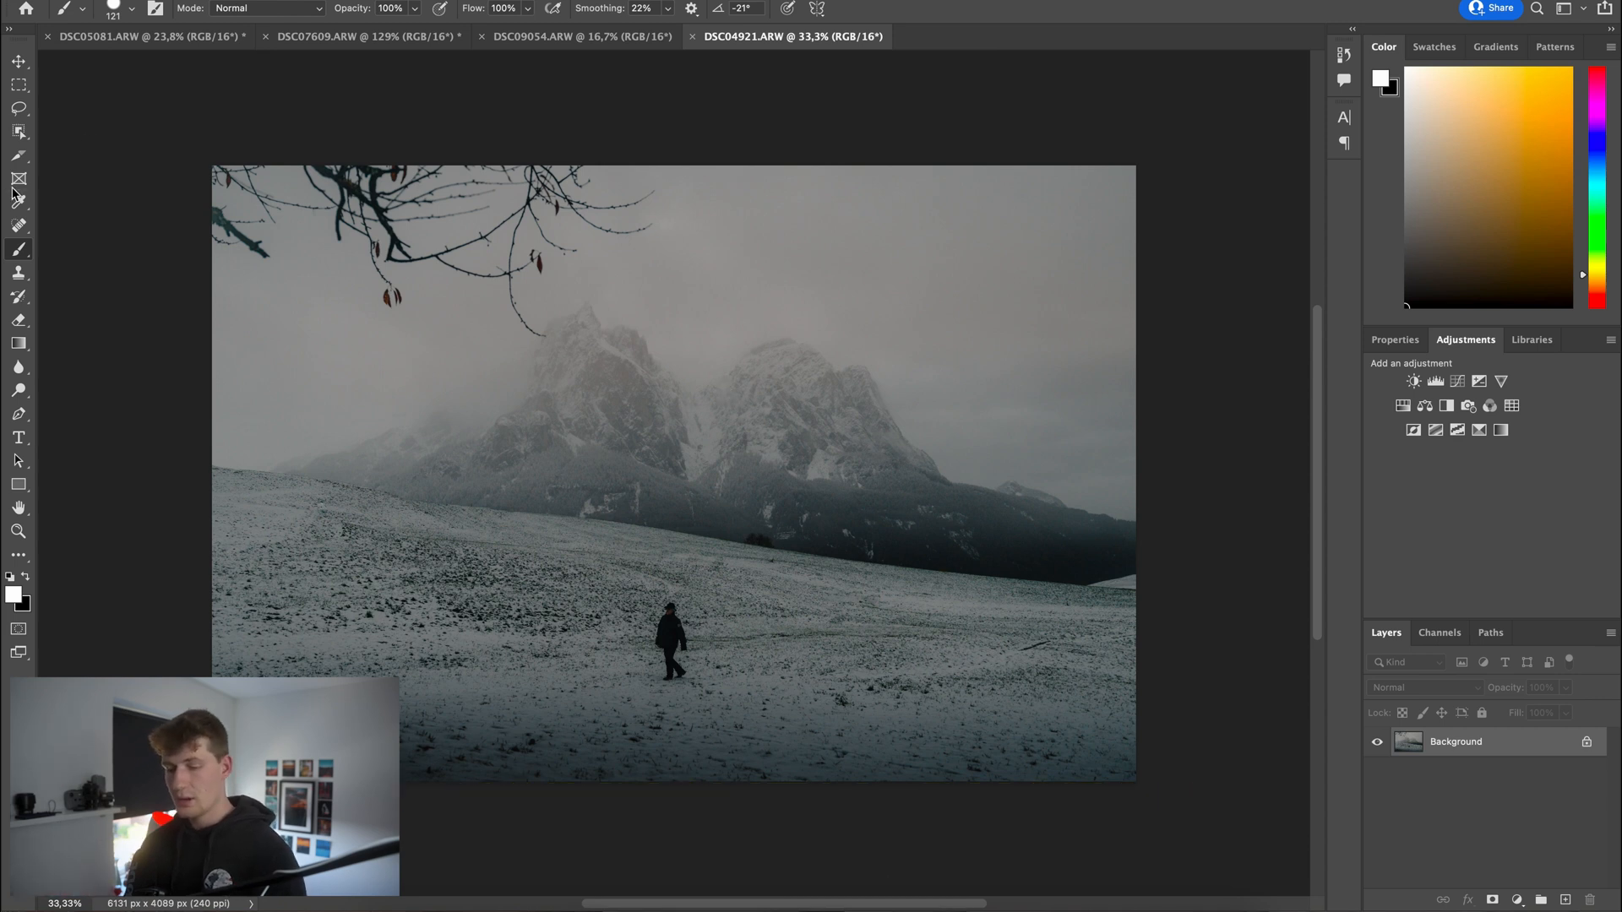
Step: Slice off the left half of the DSC04921.ARW photo over its full height with the Slice Tool
click(18, 159)
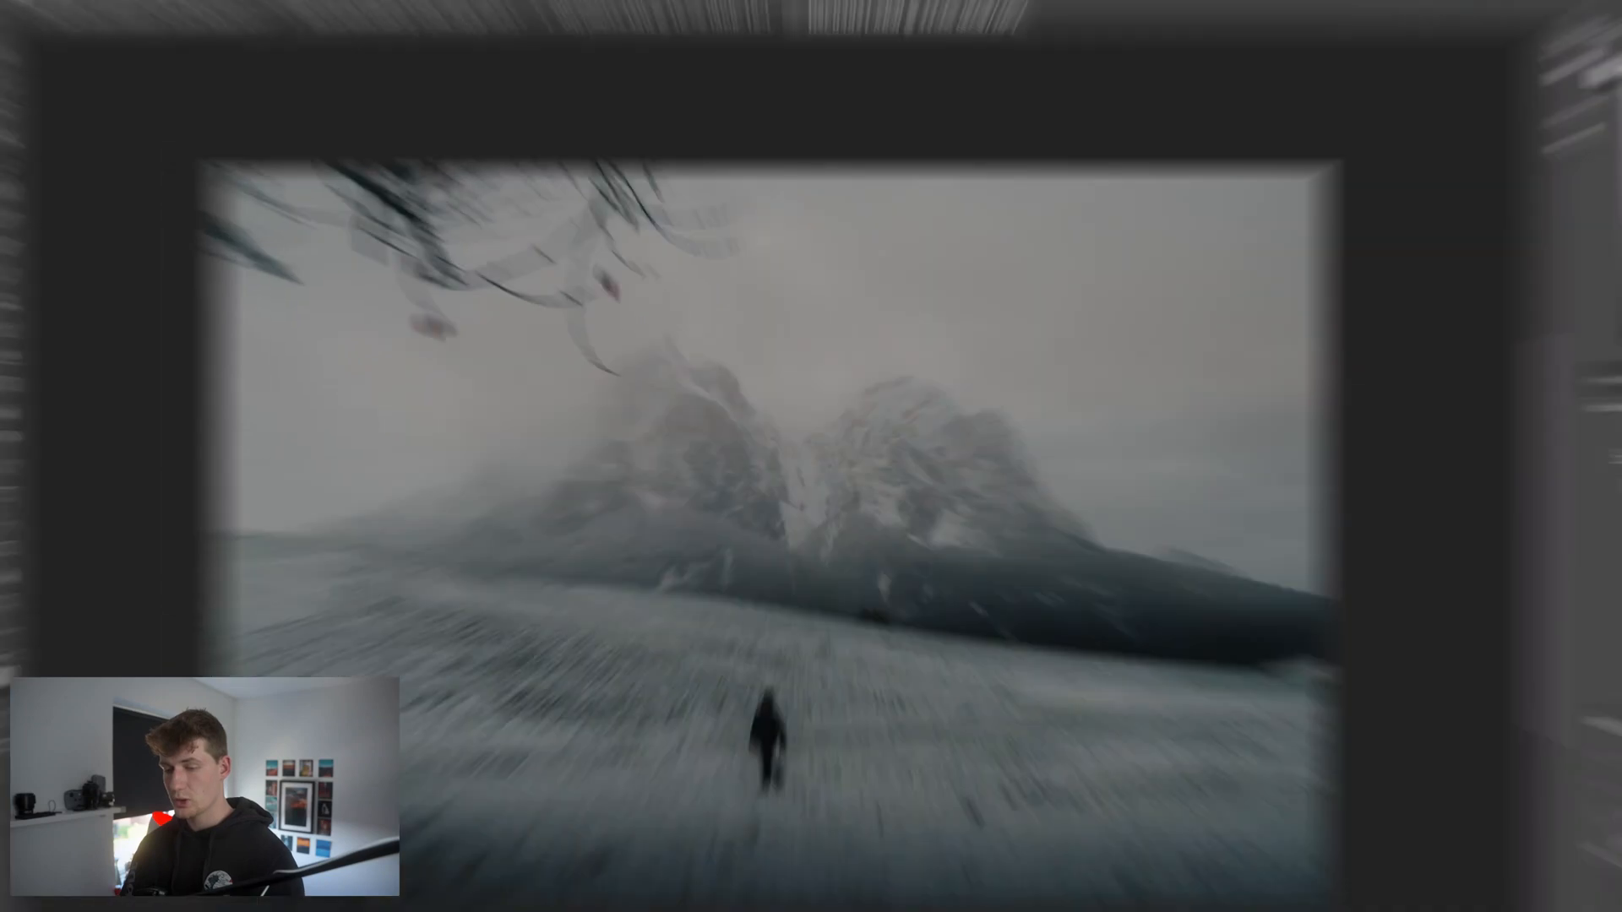
click(19, 159)
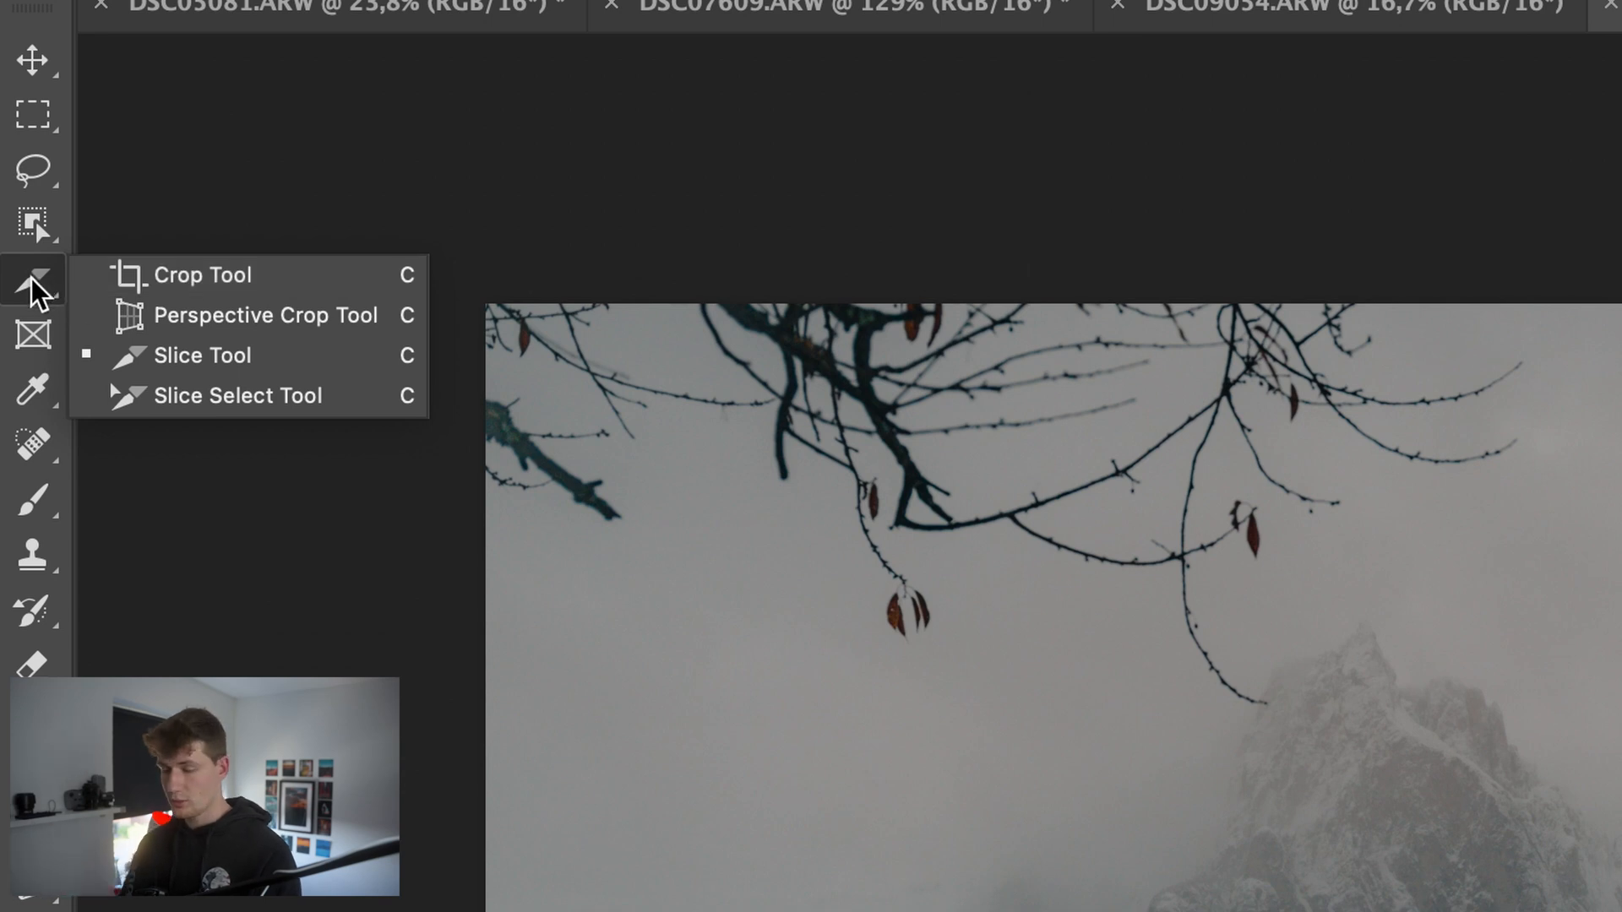
click(203, 356)
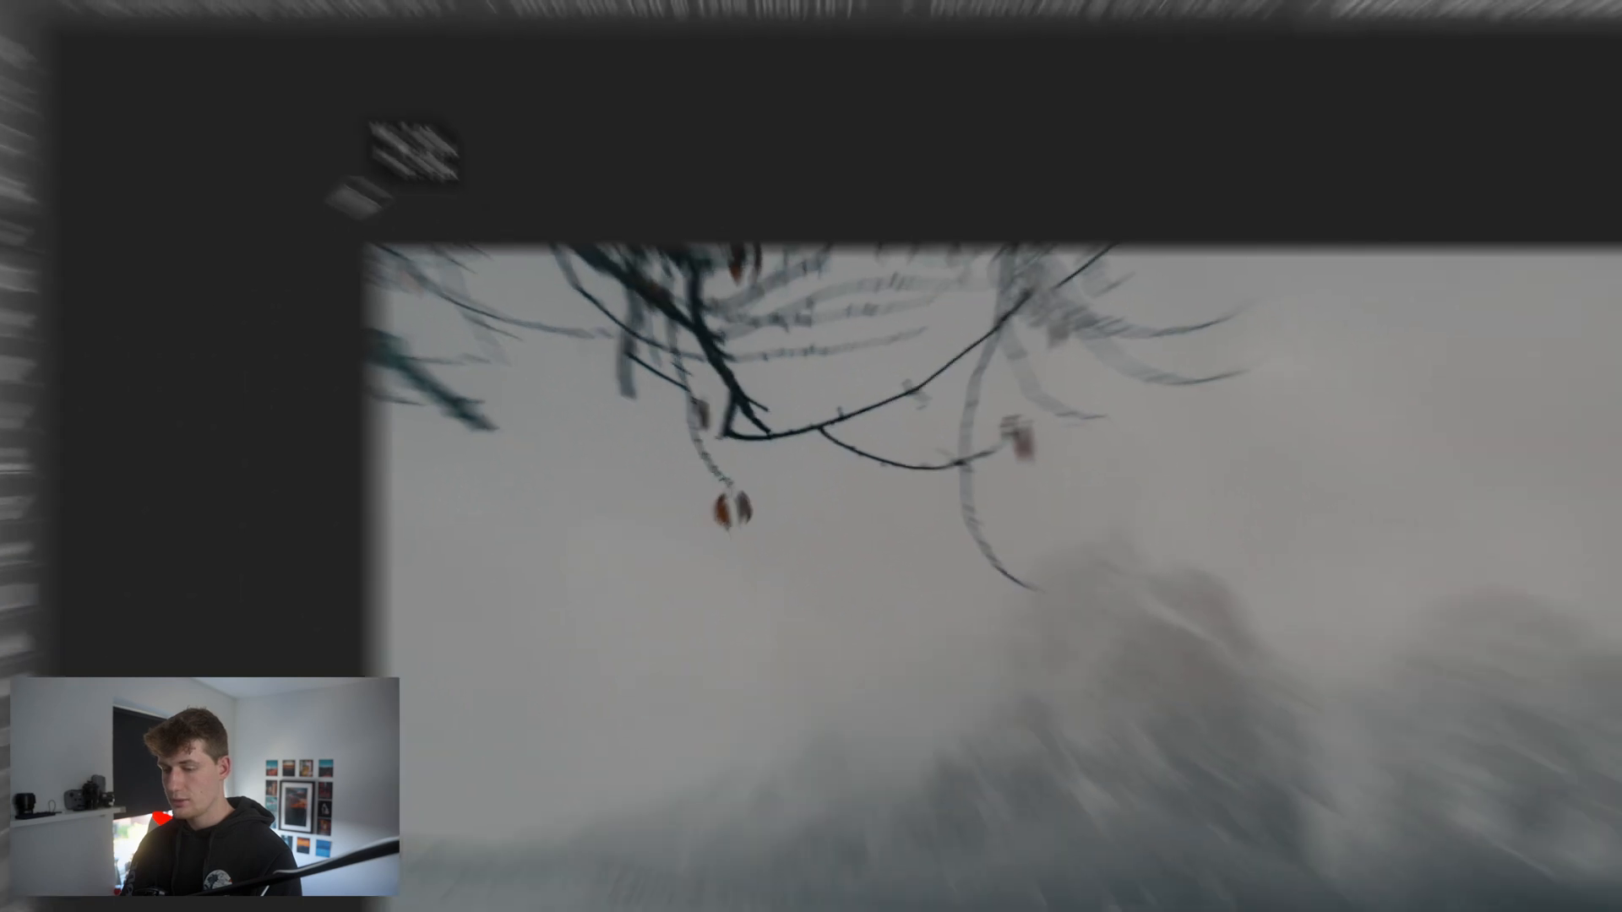
drag(444, 257, 683, 800)
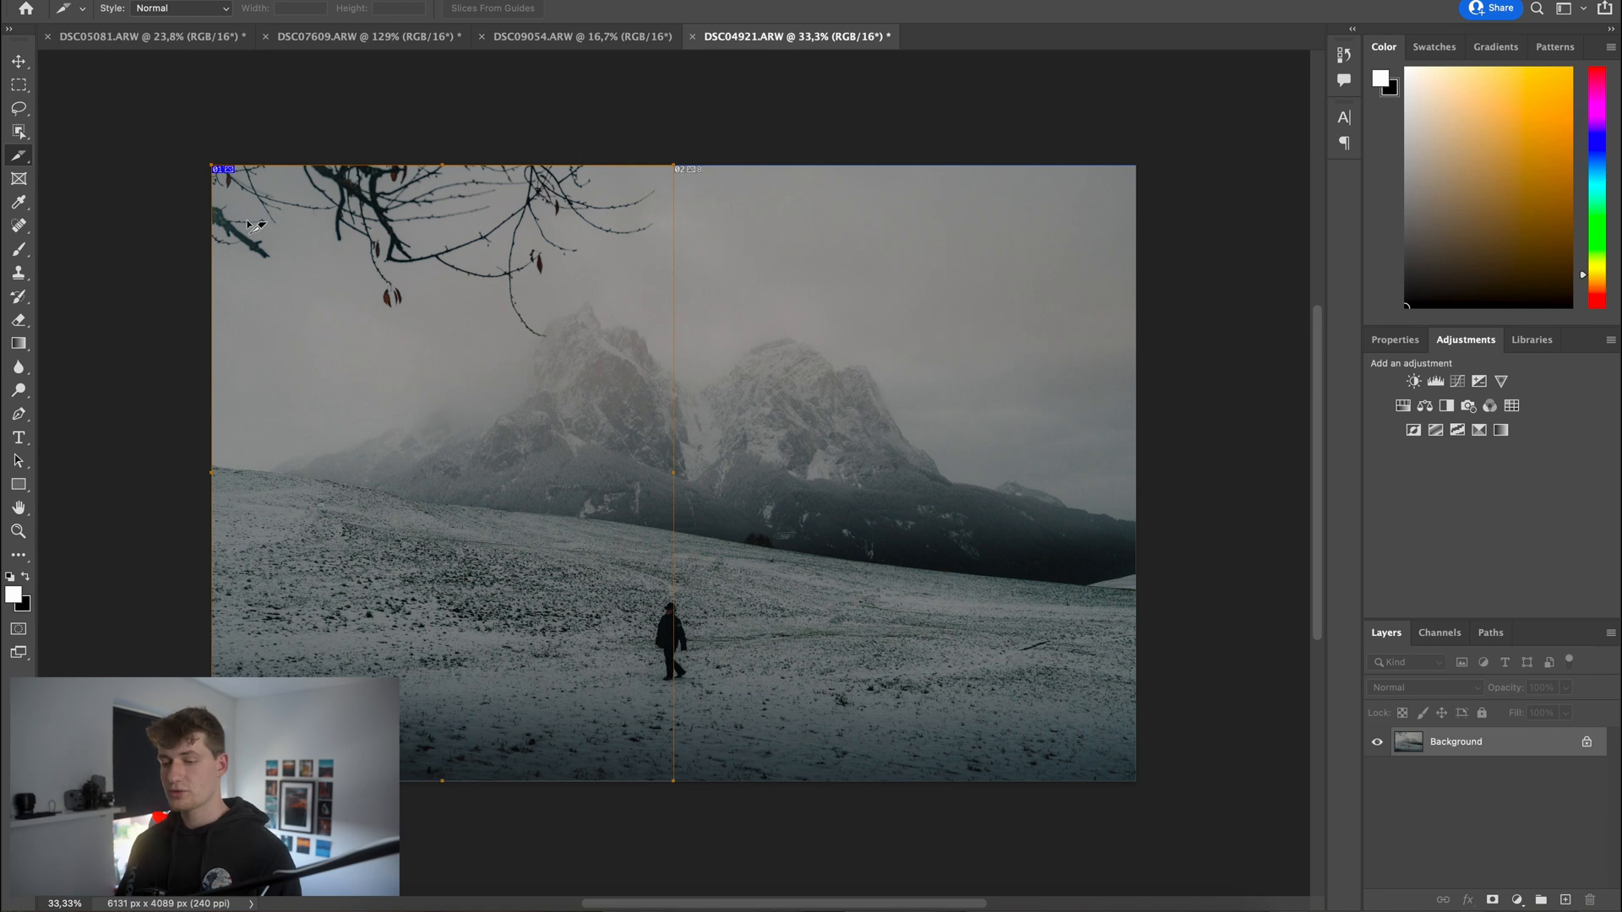
Step: Try exporting the sliced photo with Save for Web as the JPEG DSC04921.jpg, and cancel without saving
click(140, 12)
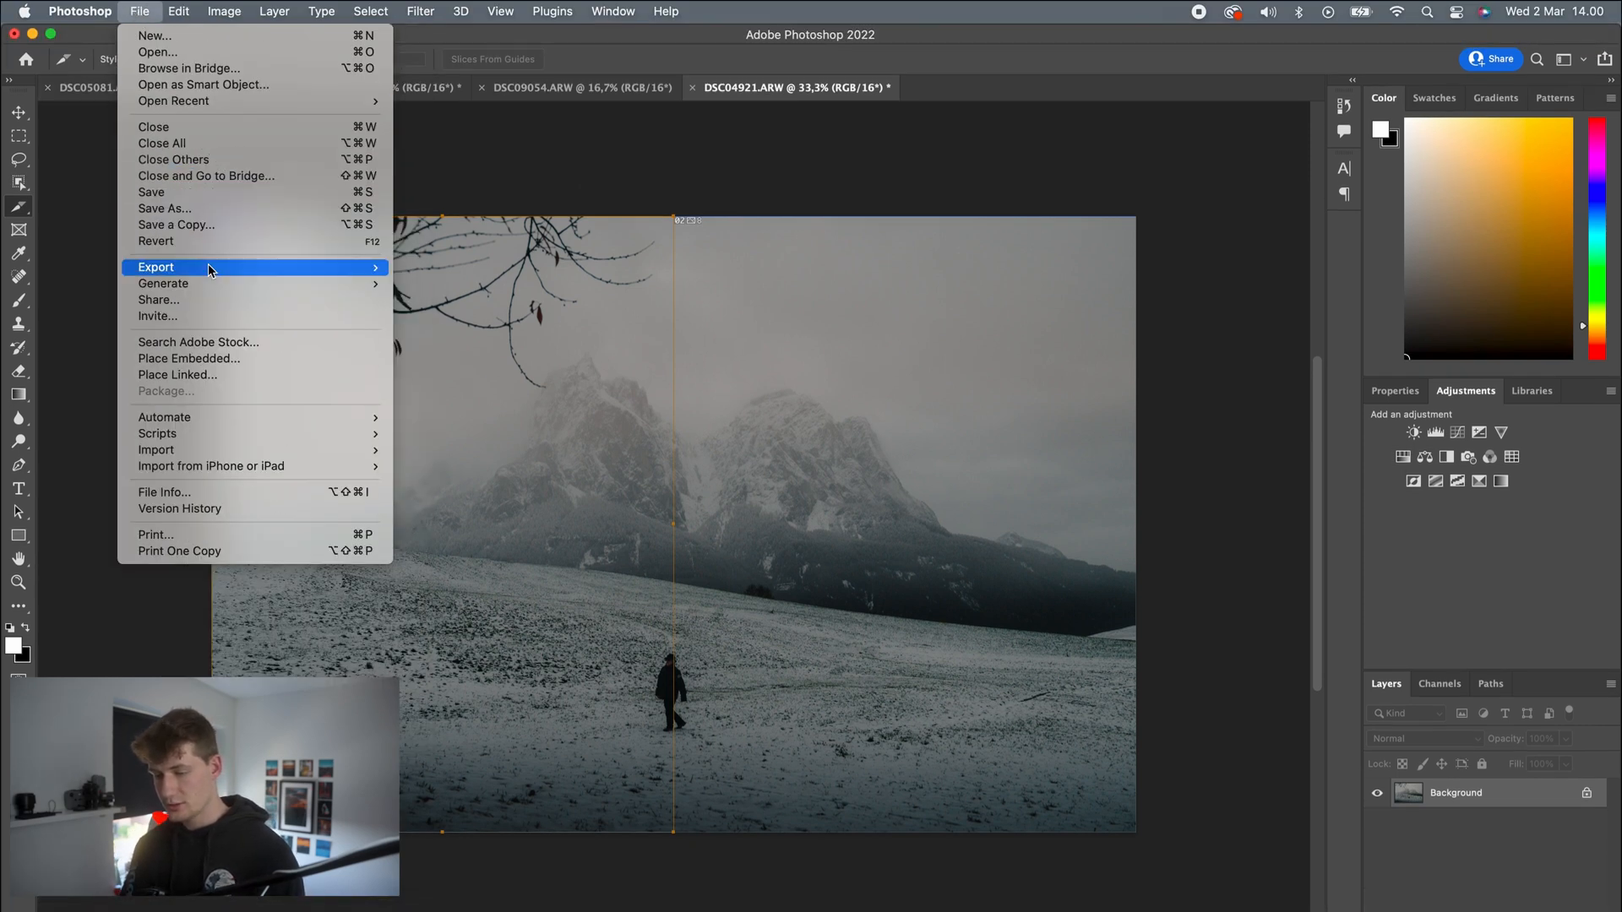
mouse_move(253, 267)
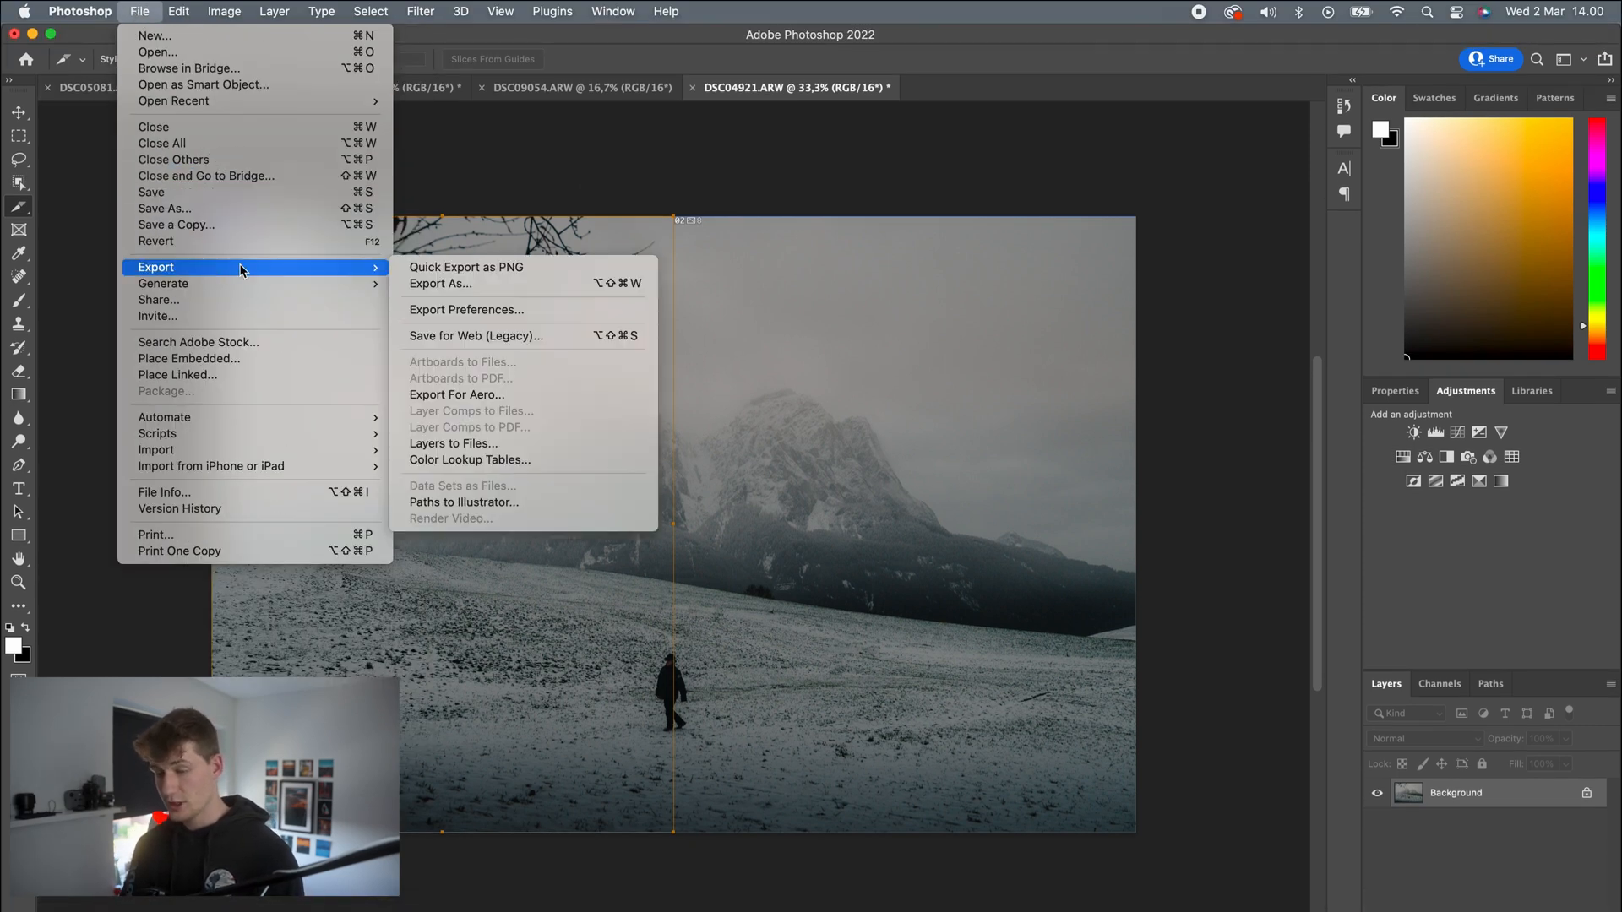
click(486, 338)
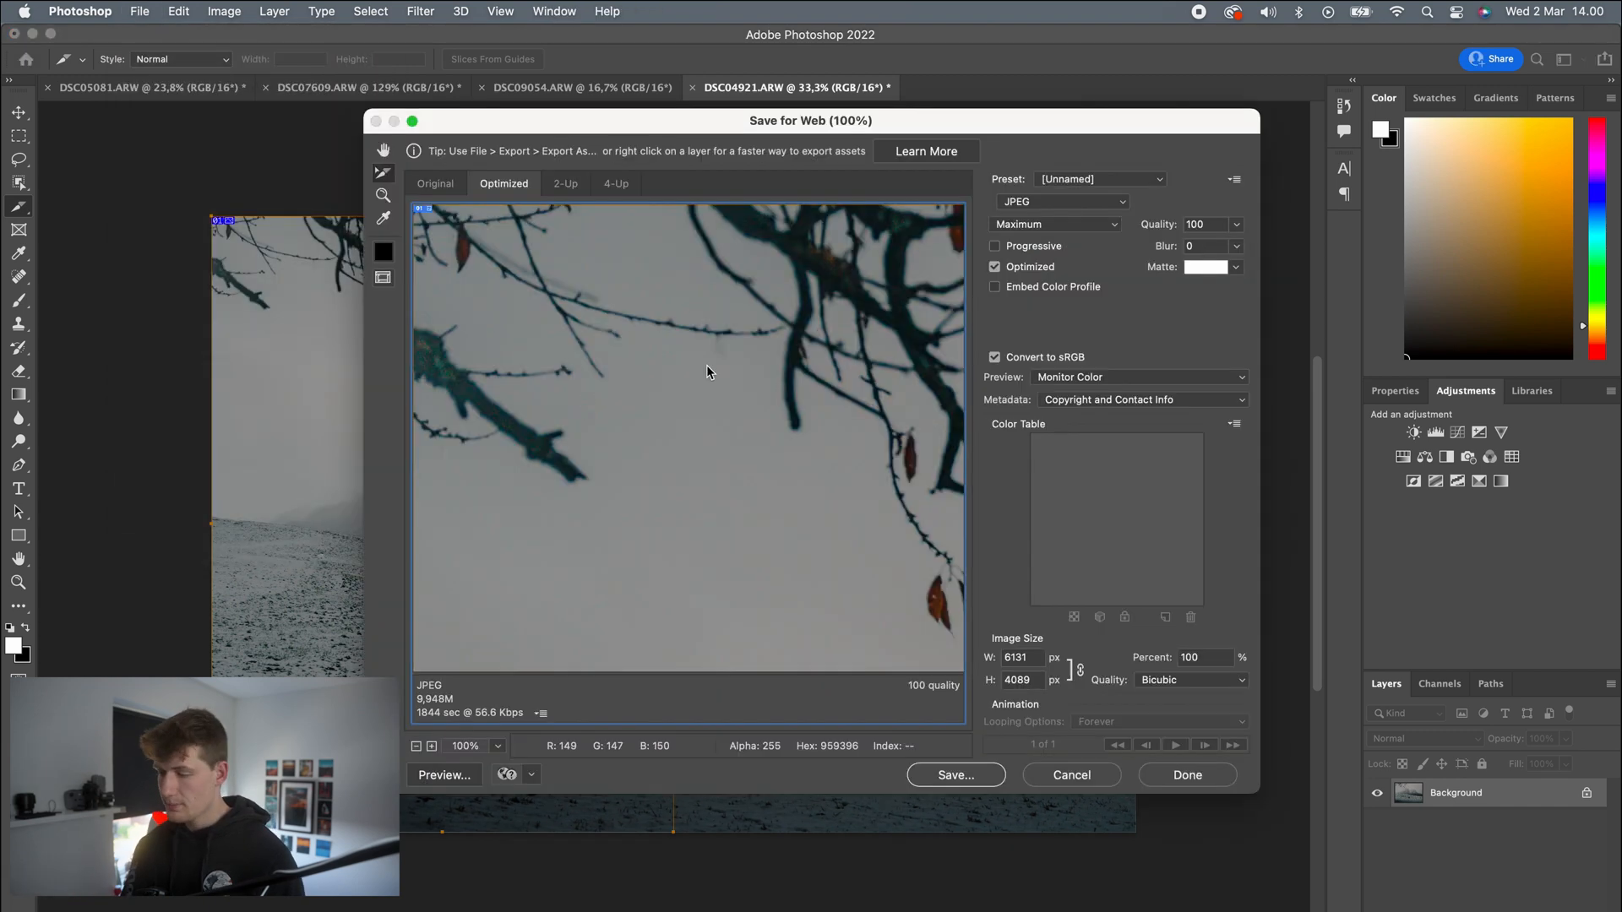
click(1073, 207)
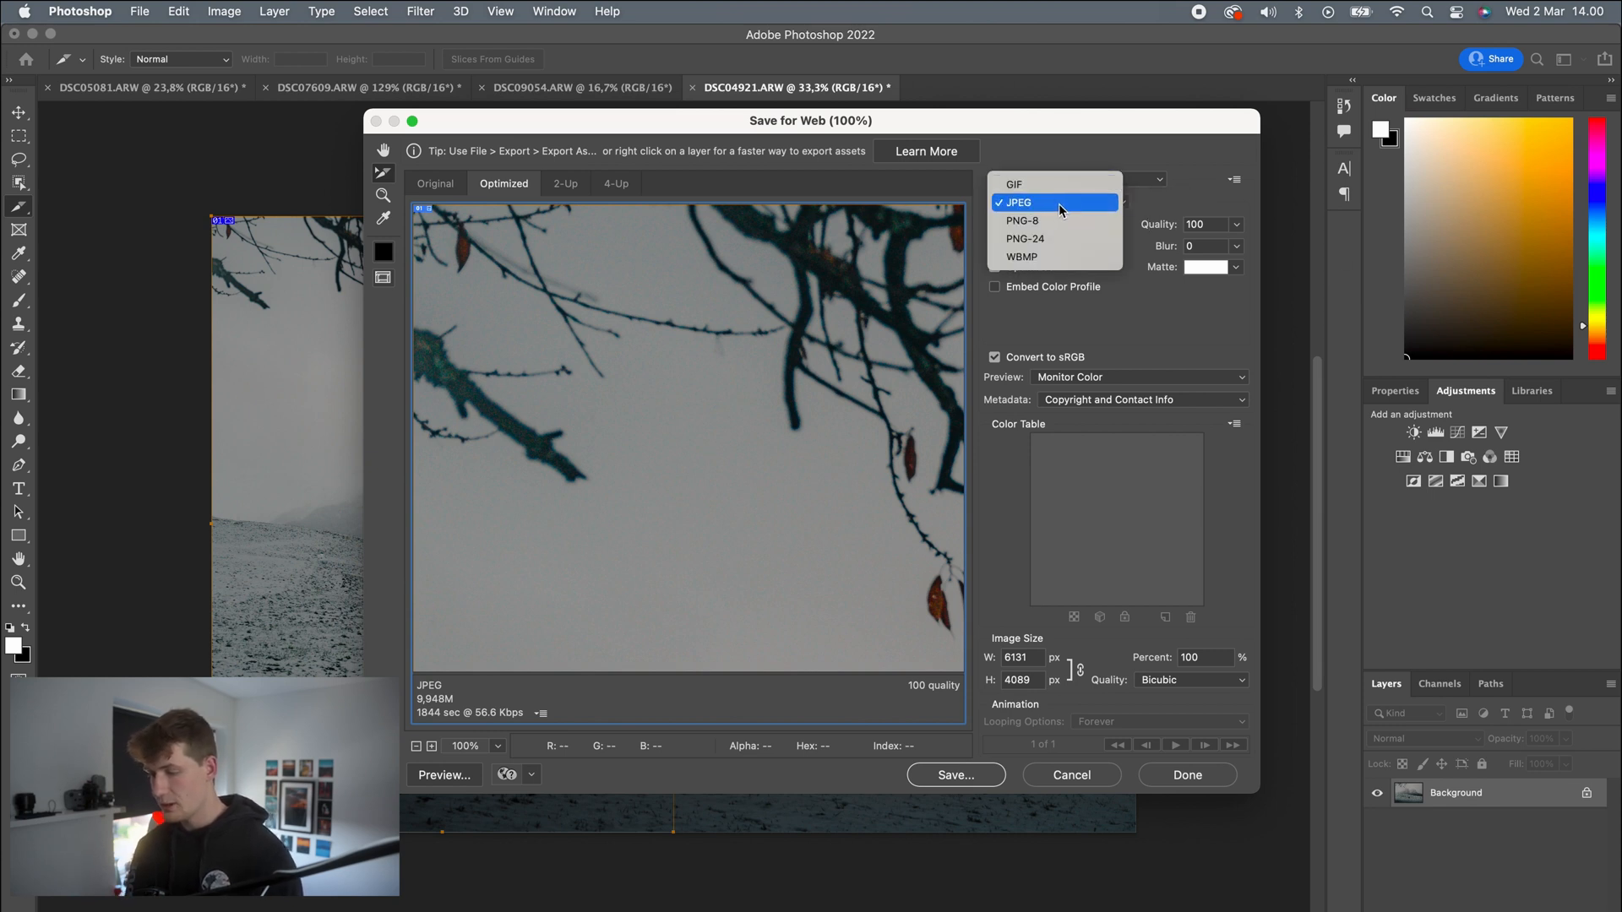
click(1051, 205)
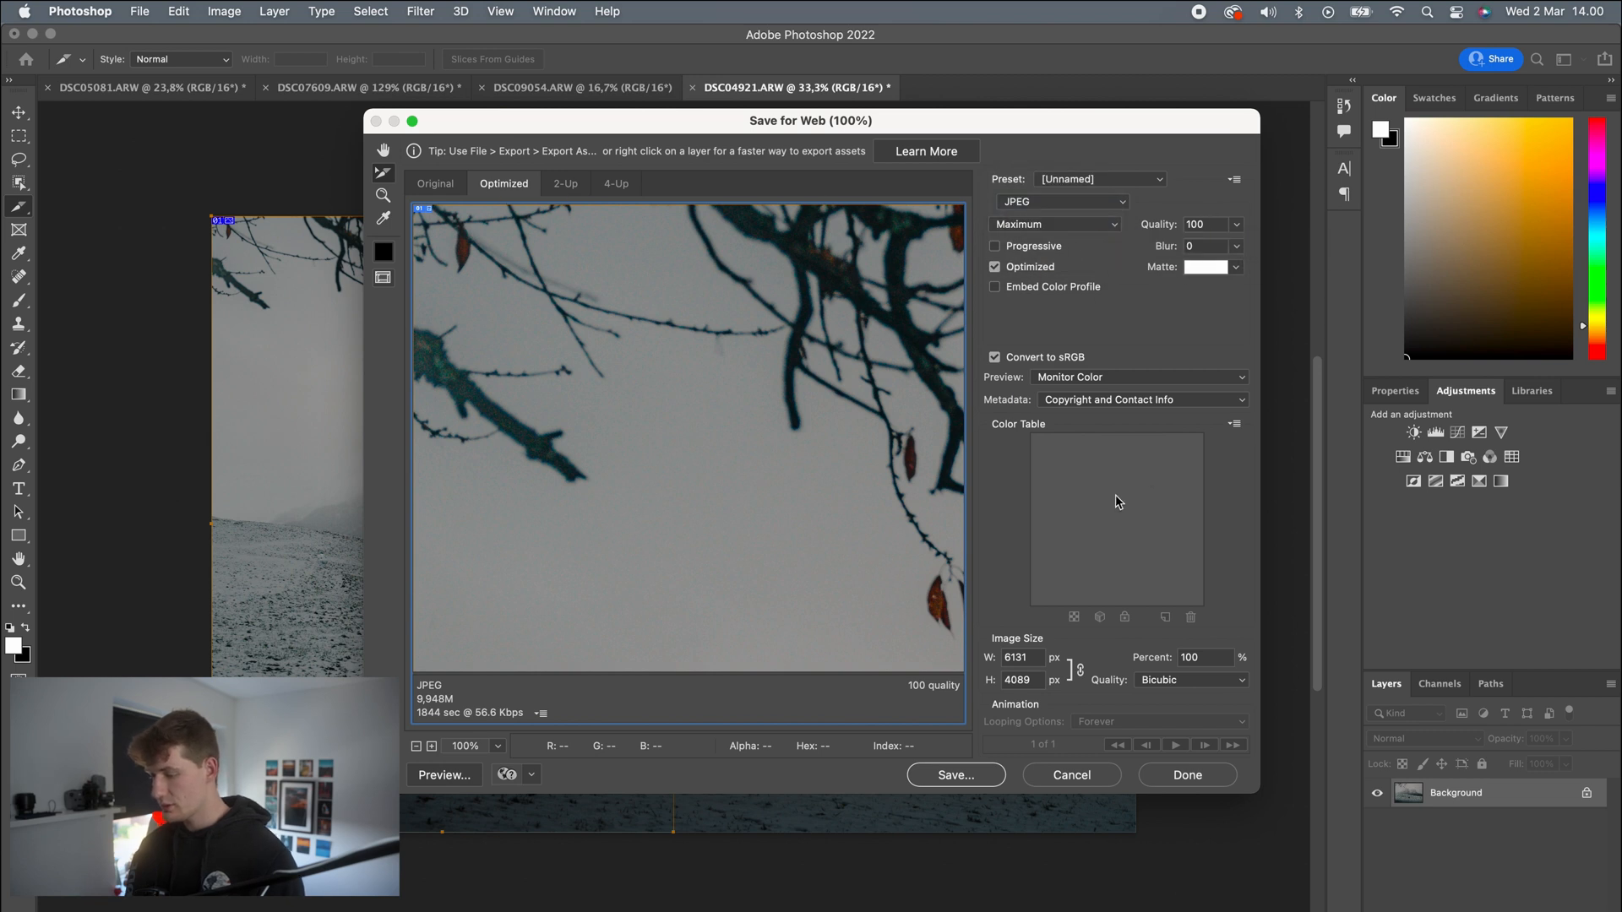
click(963, 773)
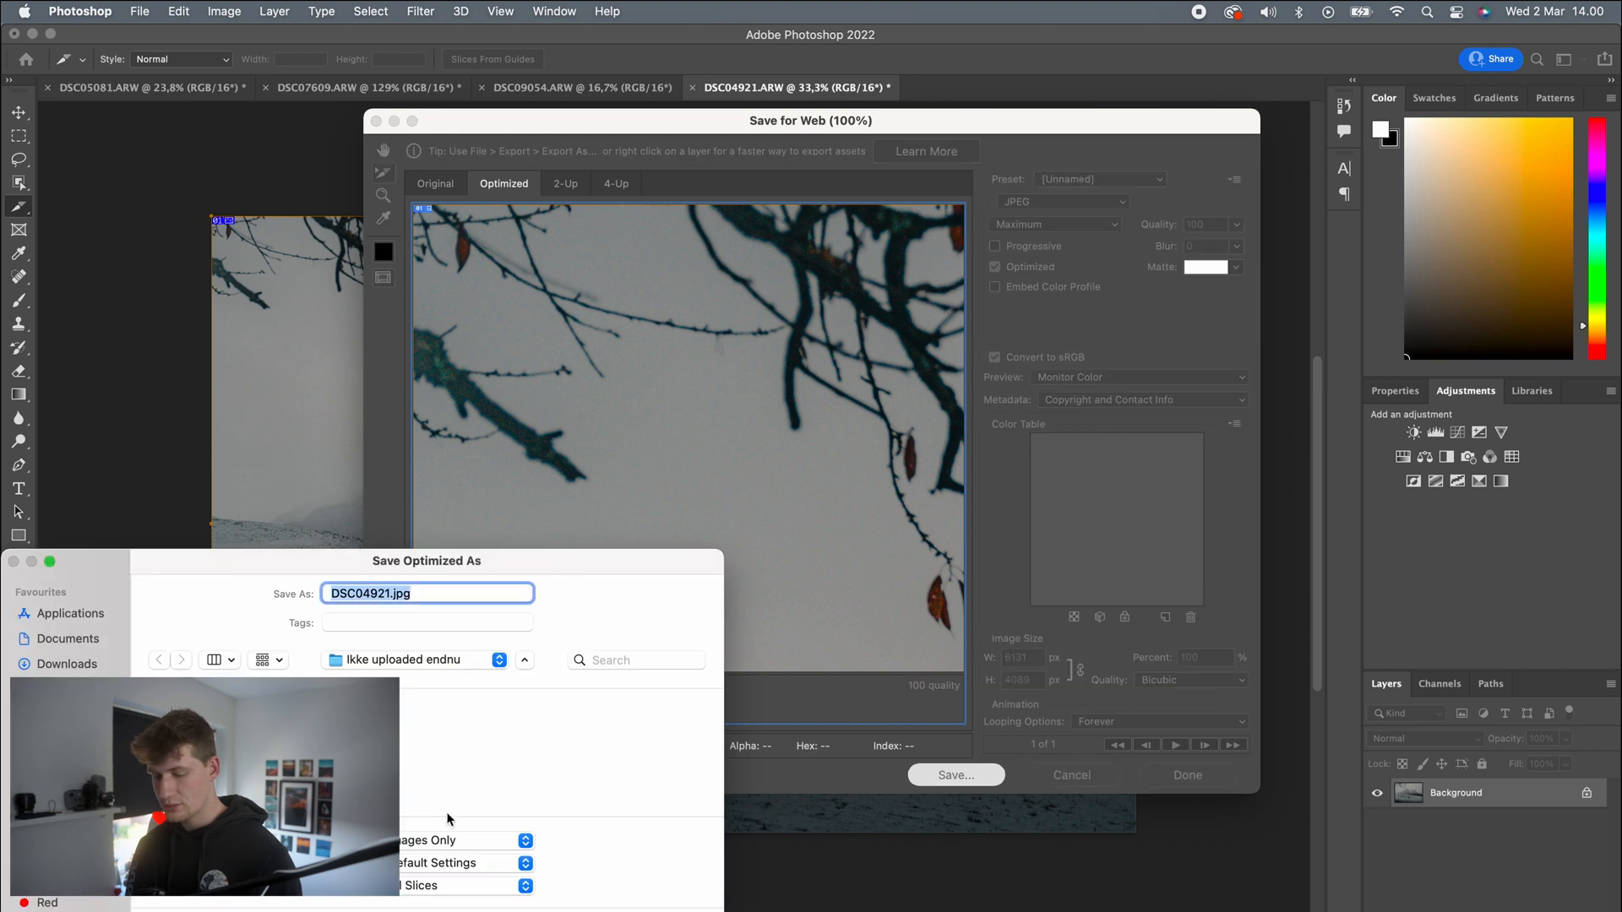
key(Escape)
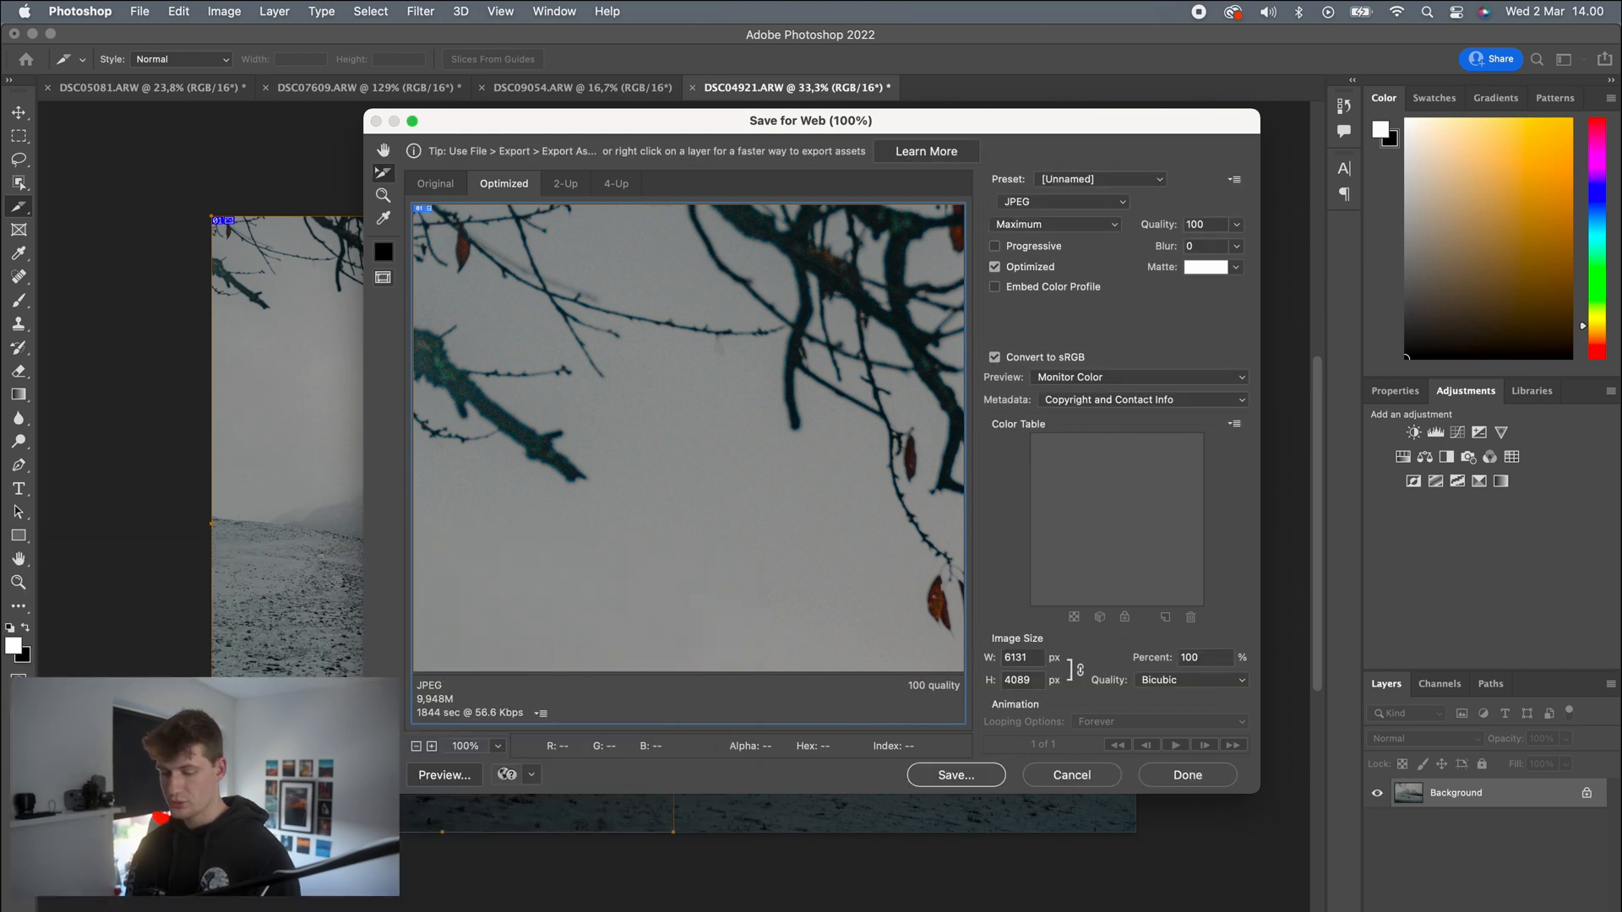
click(1068, 777)
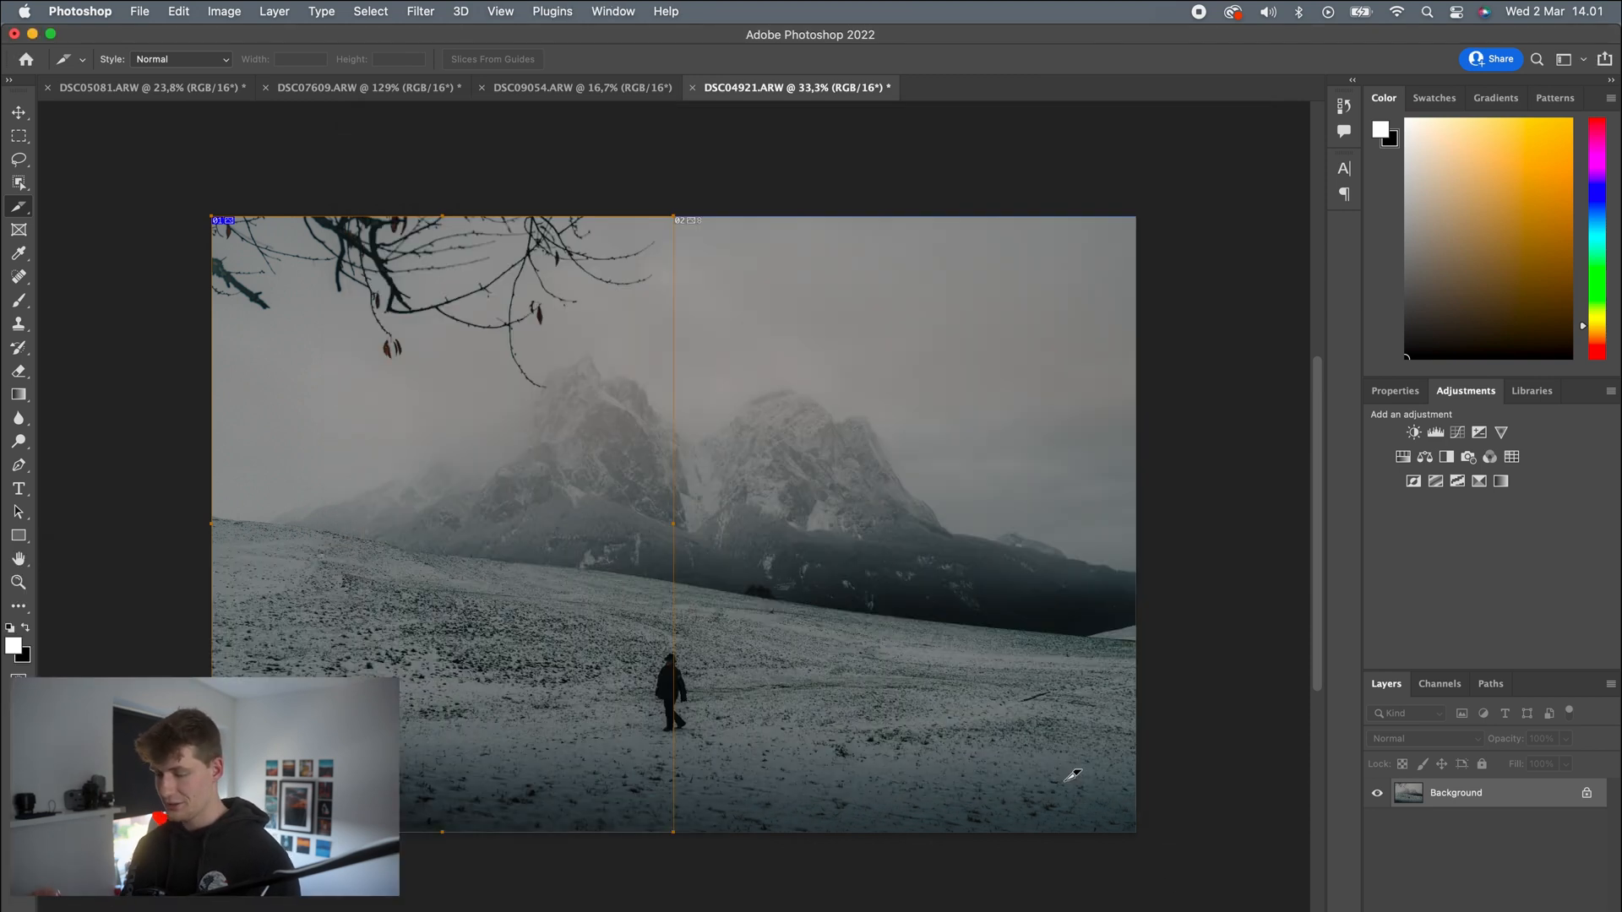